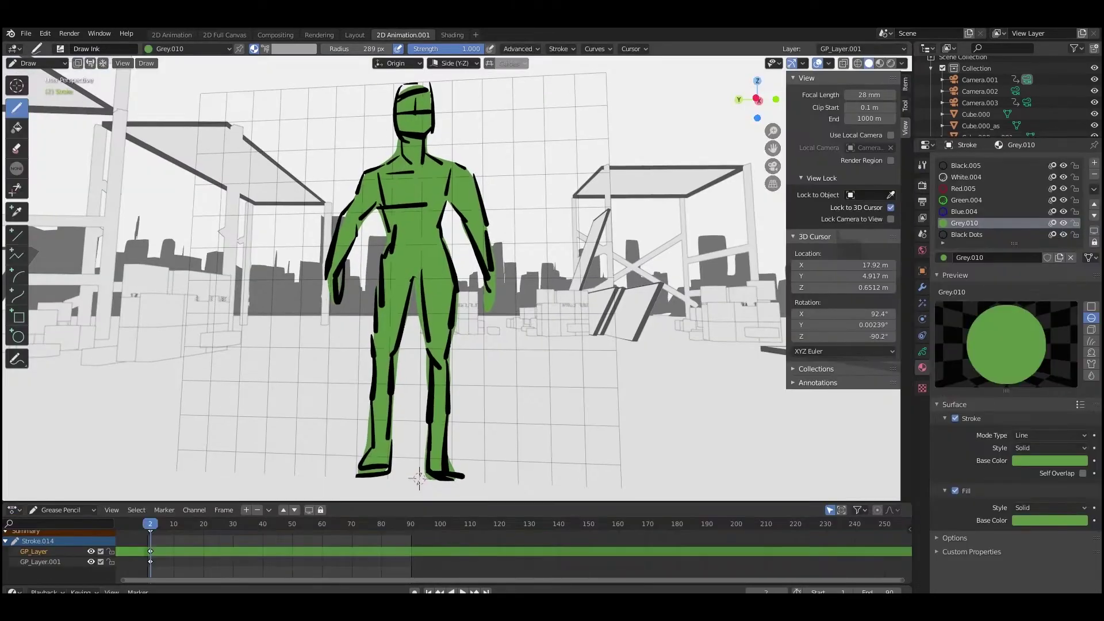
Step: Switch the green character drawing to Object Mode and shift it sideways along the Y axis
key(ctrl+Tab)
click(441, 376)
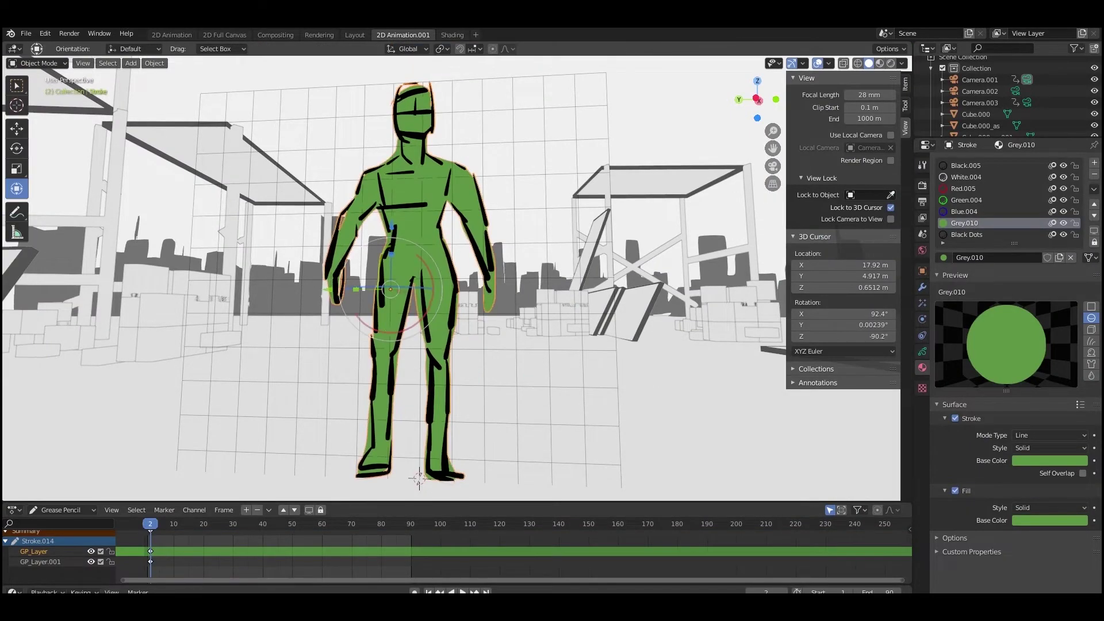
mouse_move(441, 376)
middle_down()
mouse_move(526, 374)
mouse_move(455, 370)
middle_up()
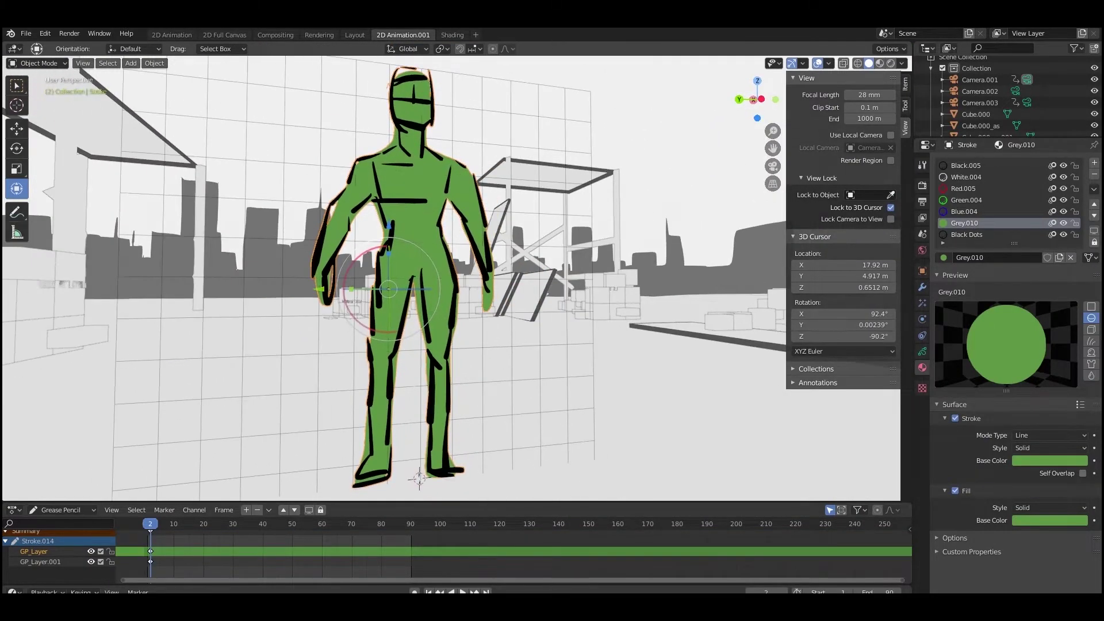
drag(321, 289, 438, 290)
middle_drag(438, 290, 347, 226)
scroll(399, 296, down, 3)
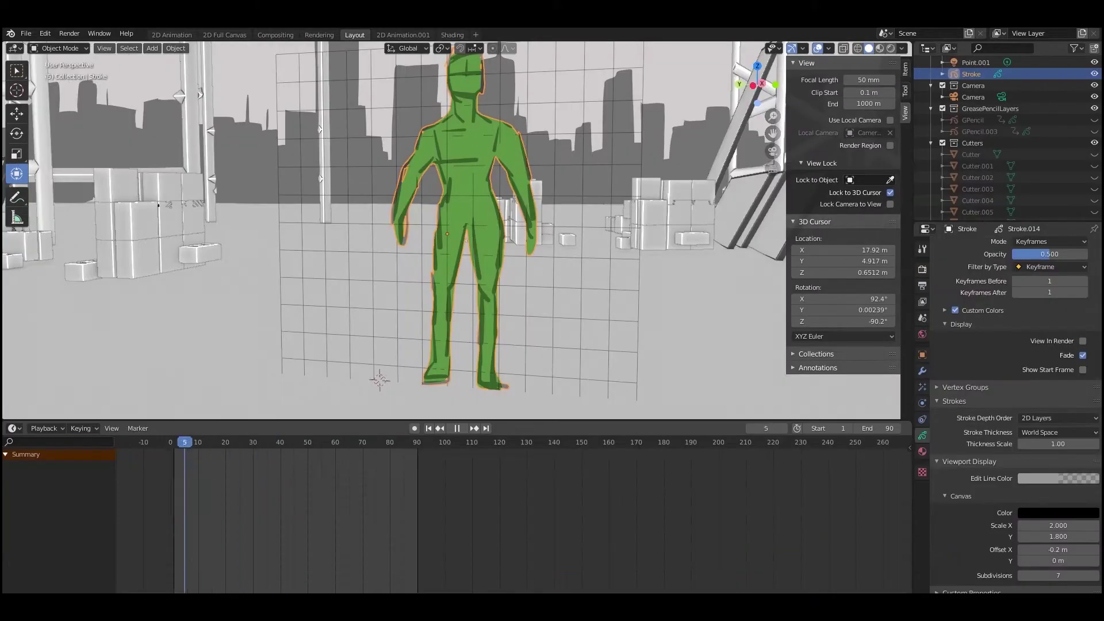
Step: Stop playback at frame 2 and try moving the green character about 10.5 m back along the global X axis
key(Escape)
mouse_move(437, 258)
middle_down()
mouse_move(486, 260)
mouse_move(451, 263)
middle_up()
scroll(451, 263, down, 1)
key(space)
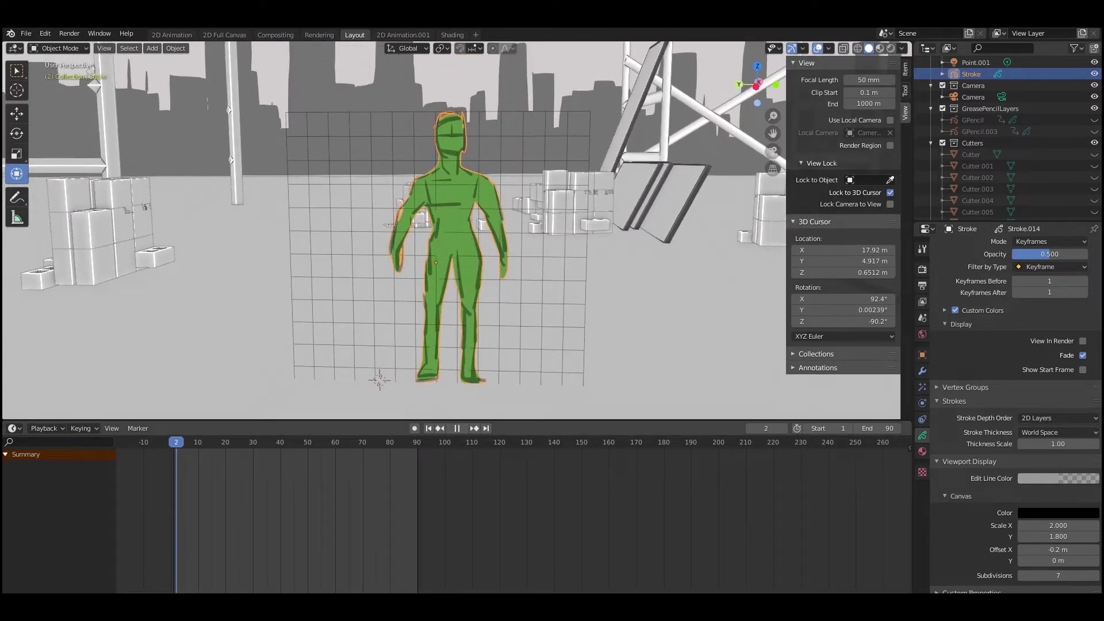
key(space)
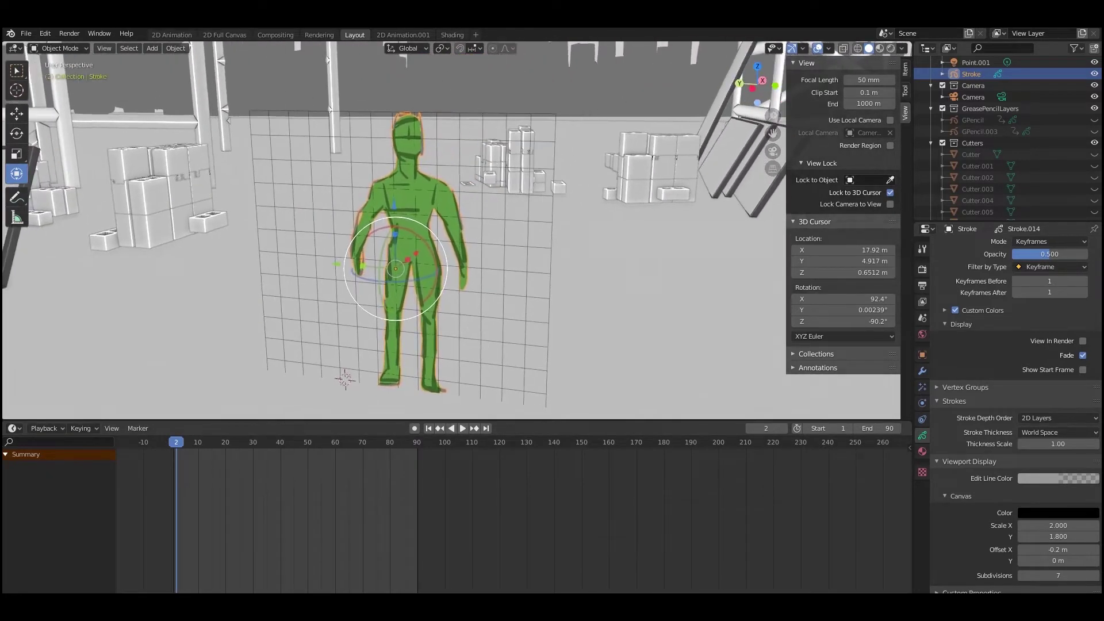
key(g)
key(x)
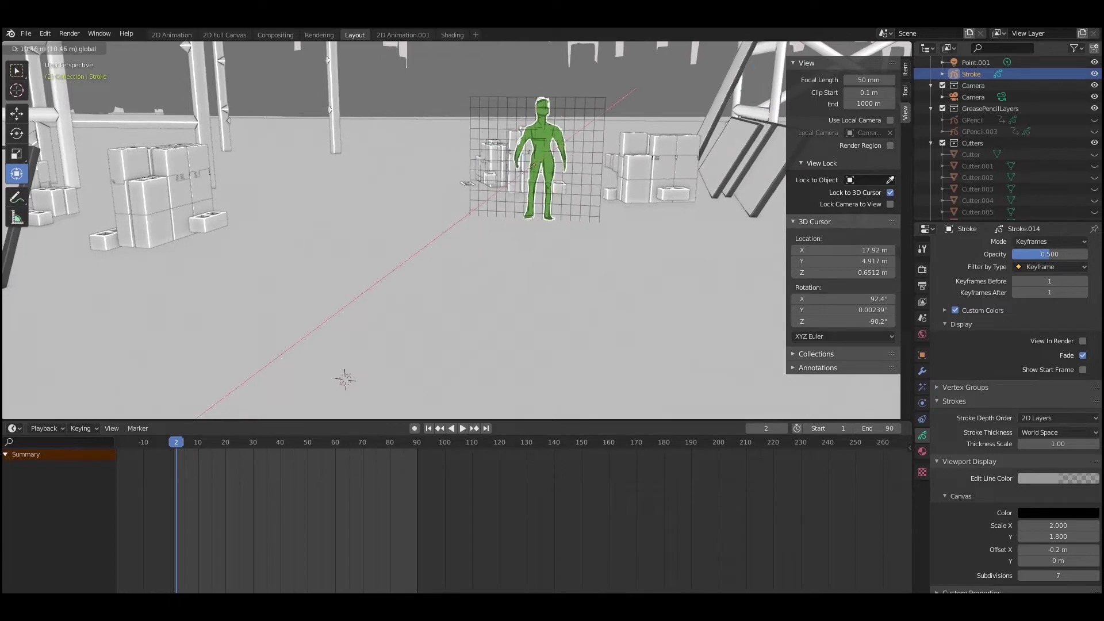
click(345, 379)
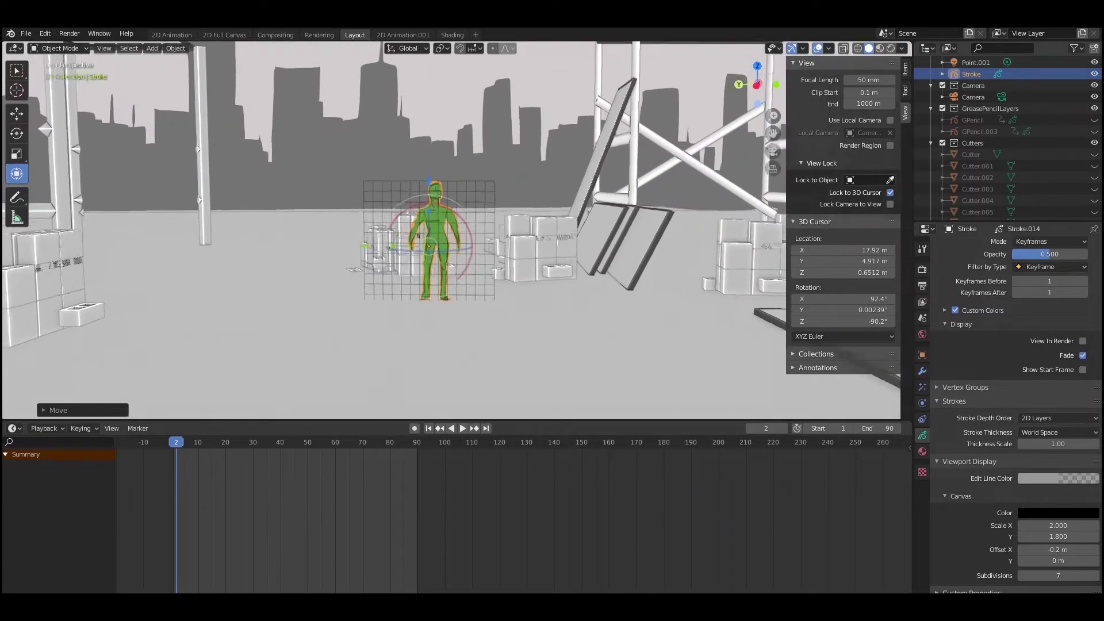
Step: Set the current frame to 2 and move the green character far back into the scene along the X axis
key(space)
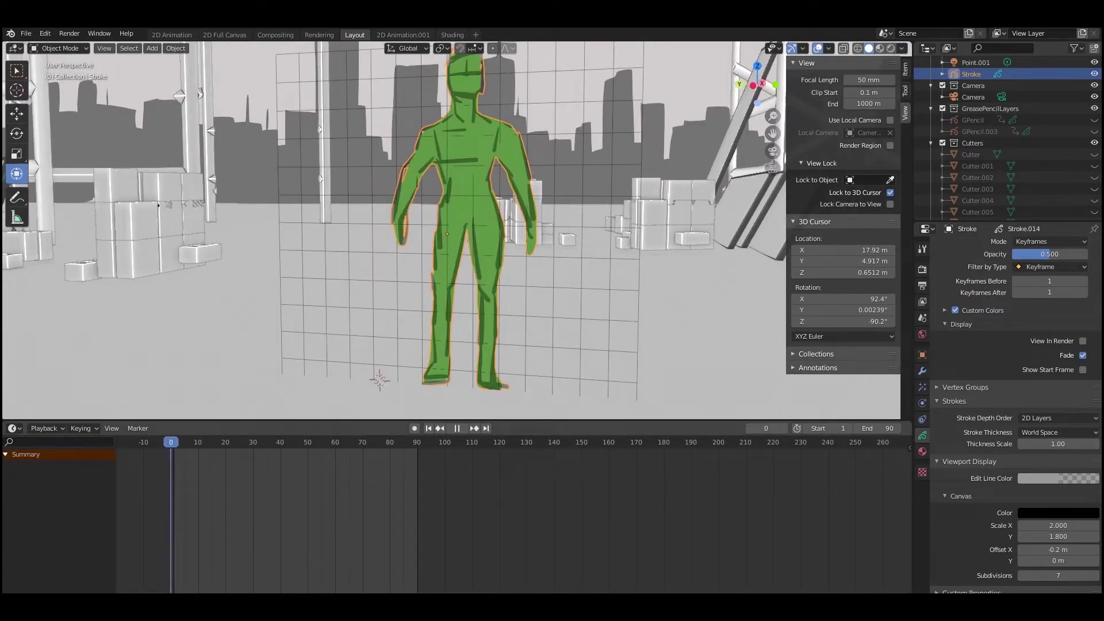
key(space)
middle_drag(403, 230, 417, 237)
scroll(403, 230, down, 1)
drag(196, 442, 176, 442)
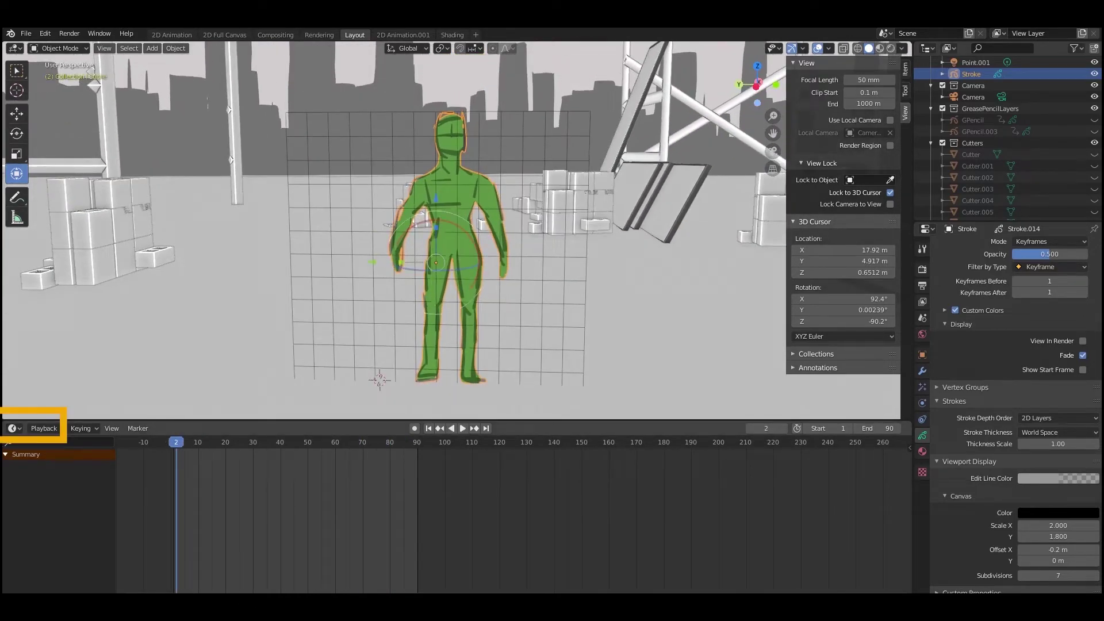
middle_drag(426, 253, 380, 260)
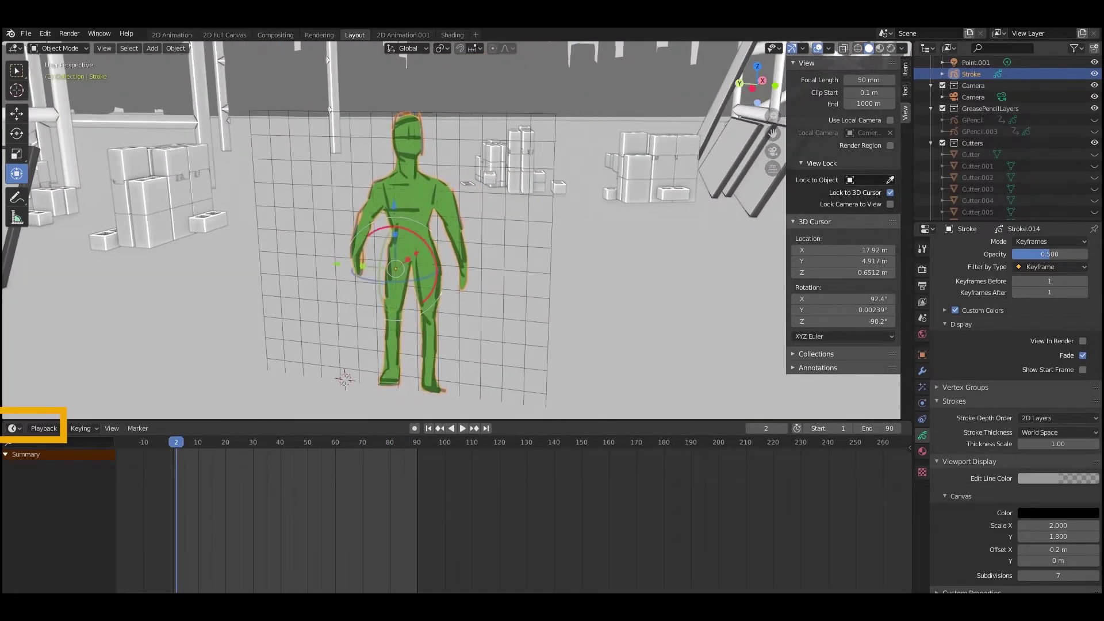
drag(416, 253, 538, 161)
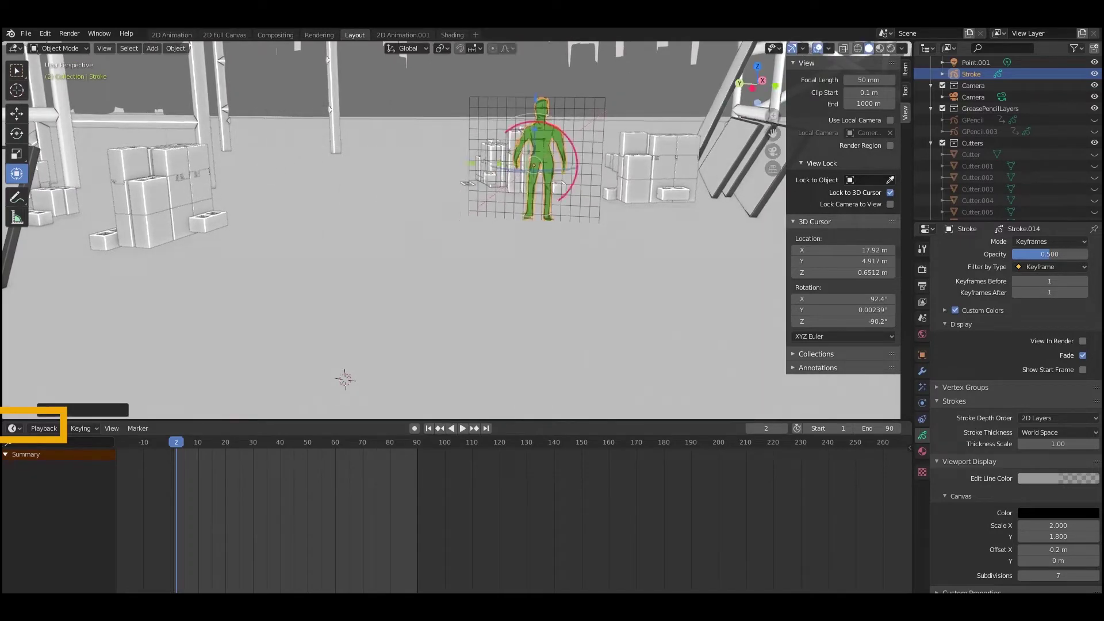
middle_drag(538, 167, 492, 204)
scroll(496, 207, up, 1)
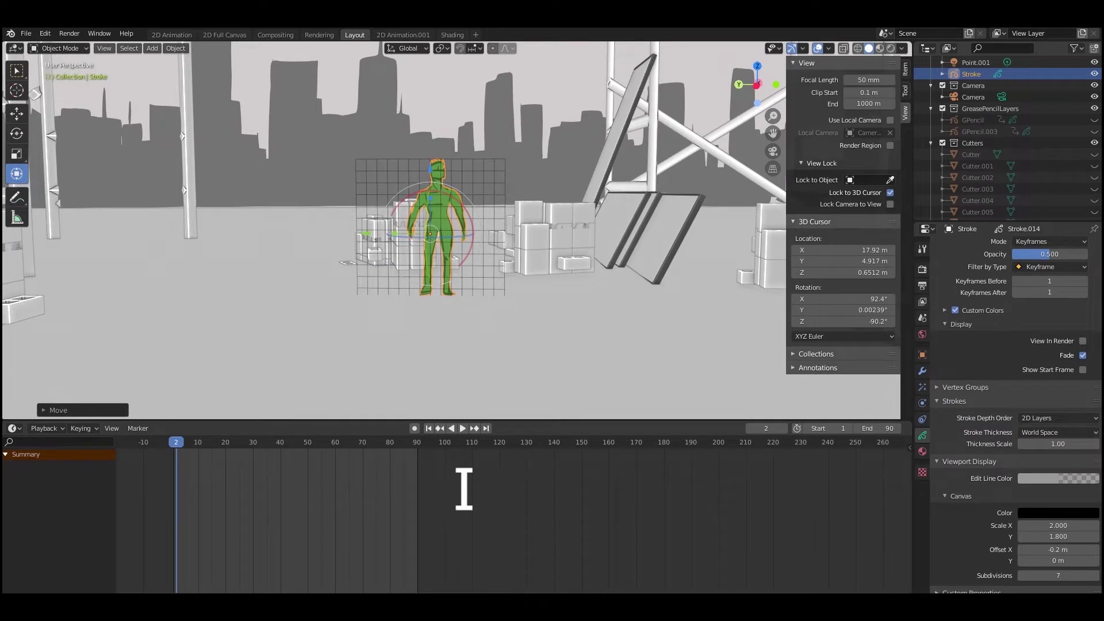
Step: Insert a LocRotScale keyframe for the green character at frame 2
key(i)
key(Down)
key(Down)
key(Down)
key(Down)
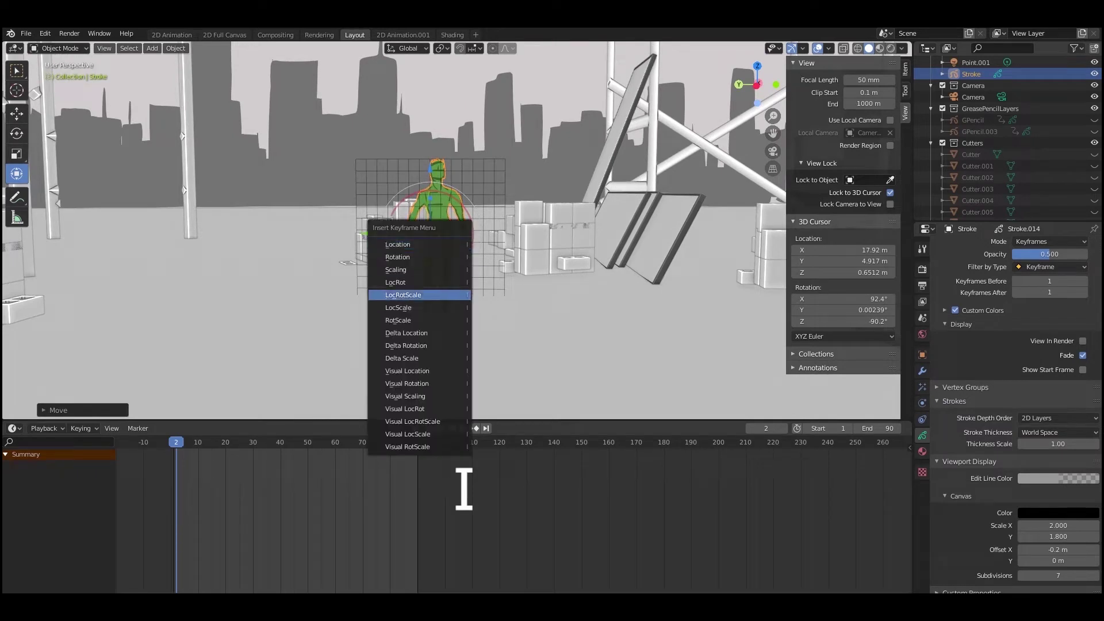
key(Return)
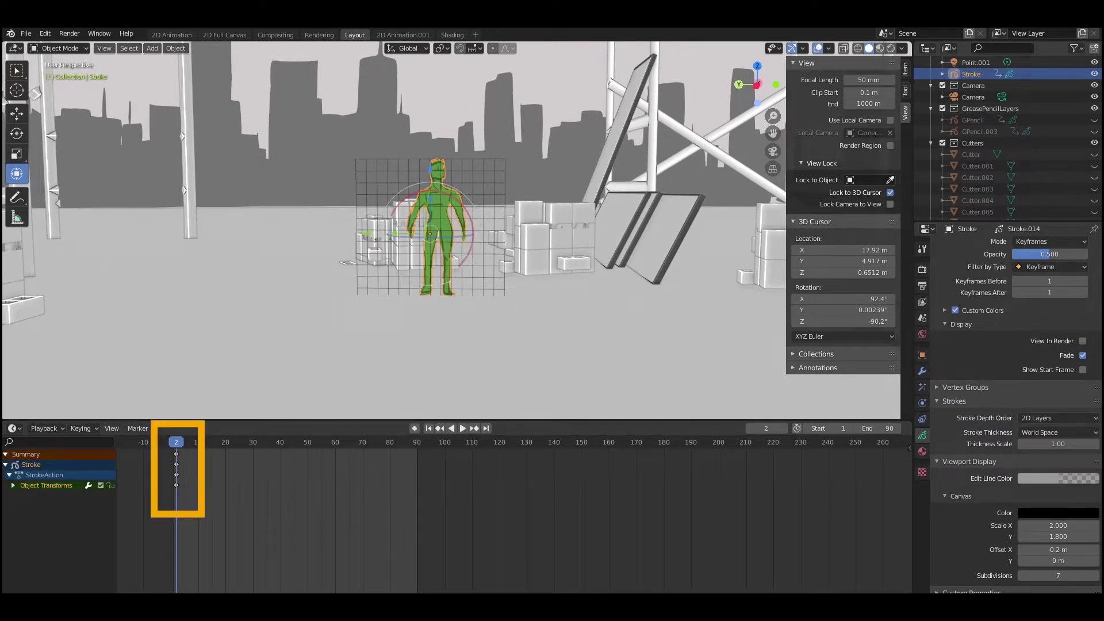
key(i)
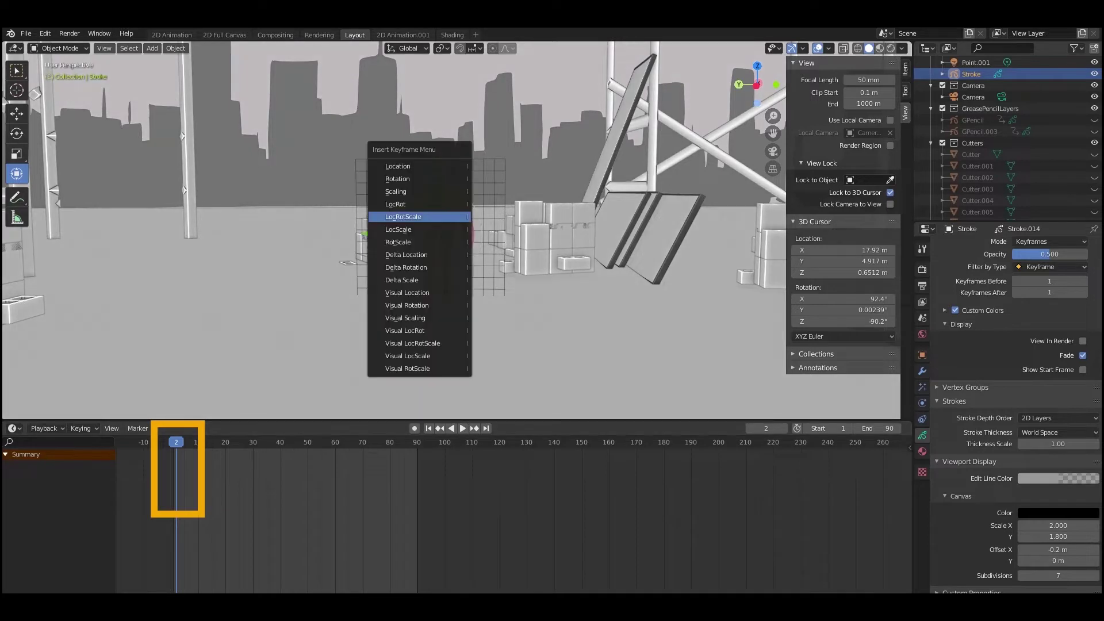
key(Return)
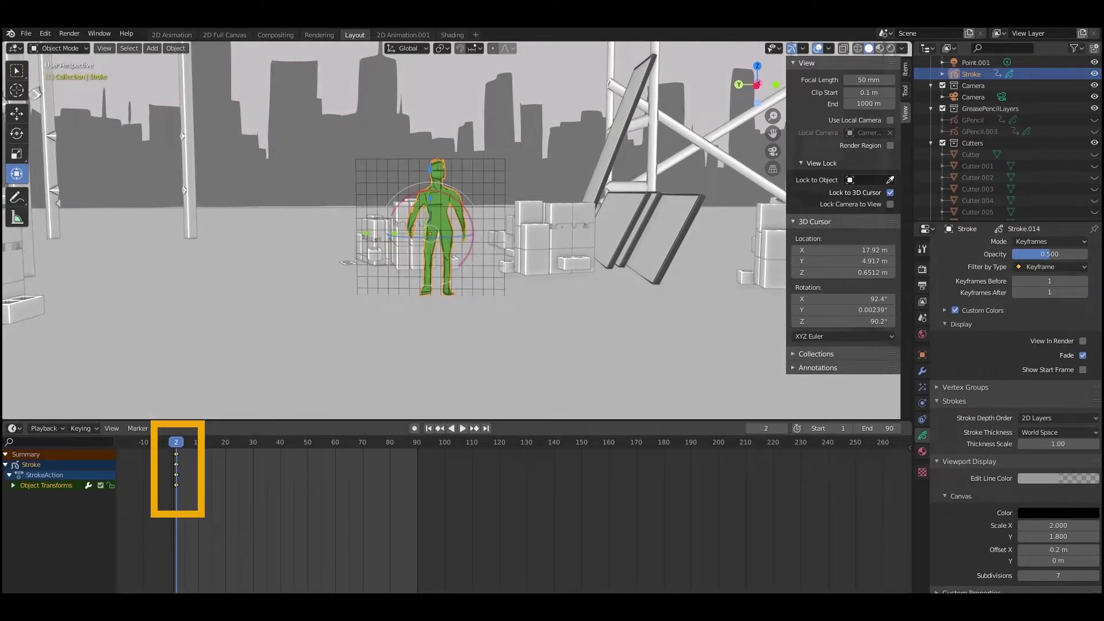
Step: Advance to frame 40 and move the green character forward out of the background along the X axis
key(space)
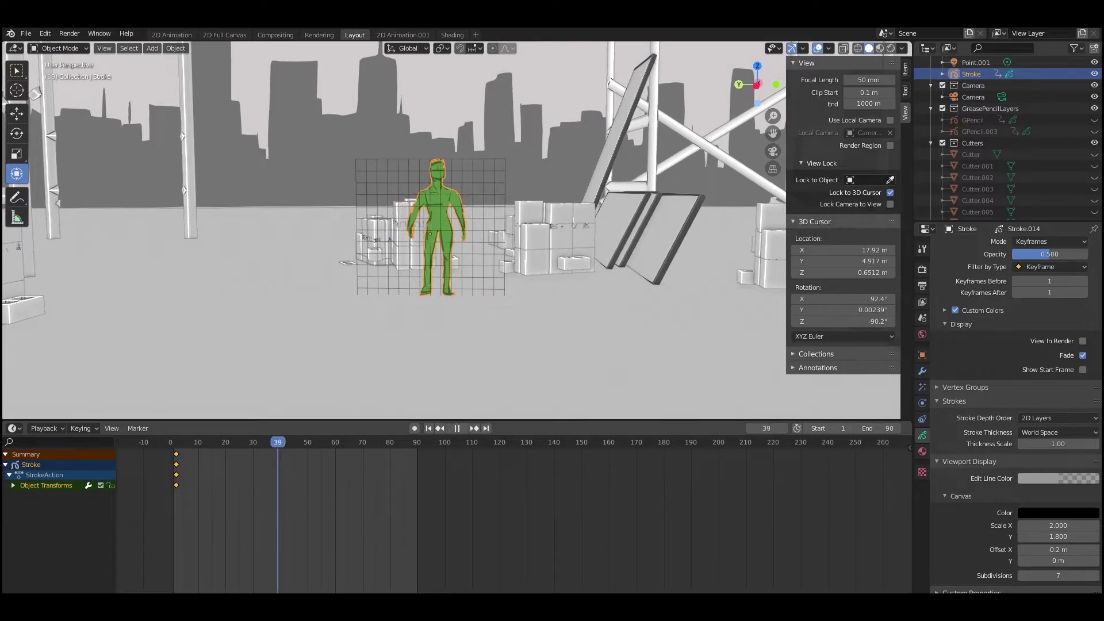
key(space)
middle_drag(493, 194, 516, 204)
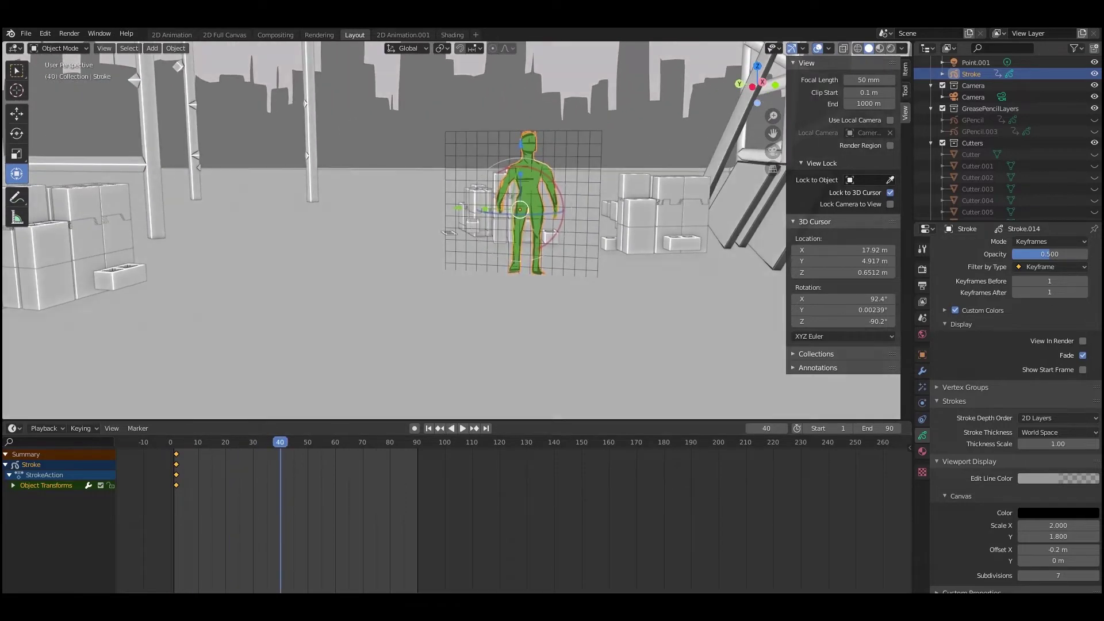
middle_drag(535, 270, 512, 283)
shift+right_click(530, 301)
scroll(530, 300, down, 6)
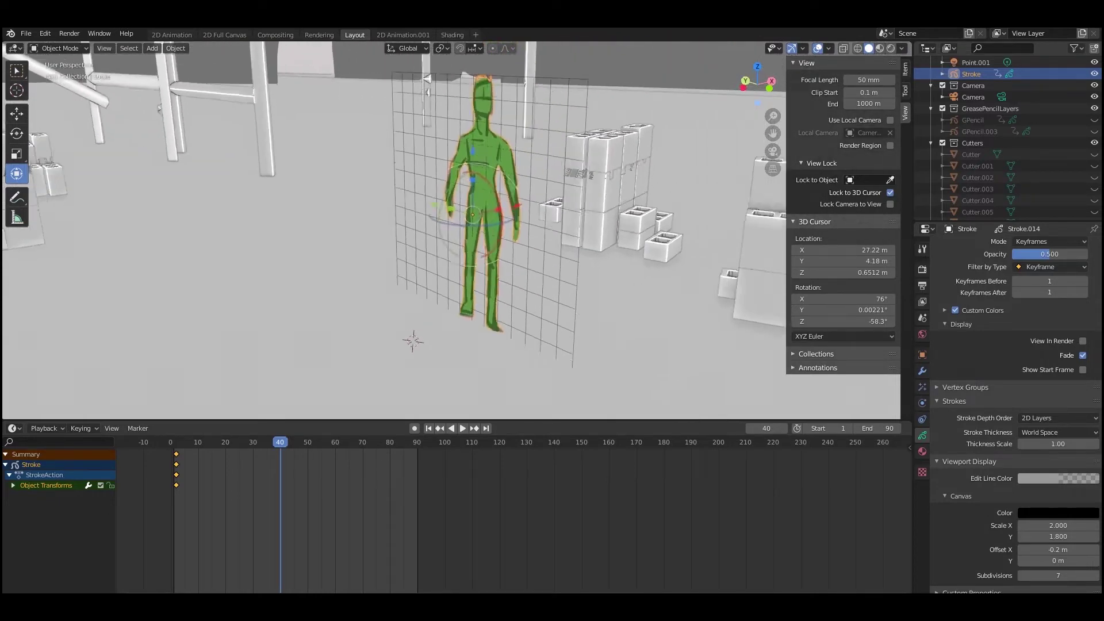
shift+middle_drag(530, 301, 601, 239)
scroll(602, 239, down, 3)
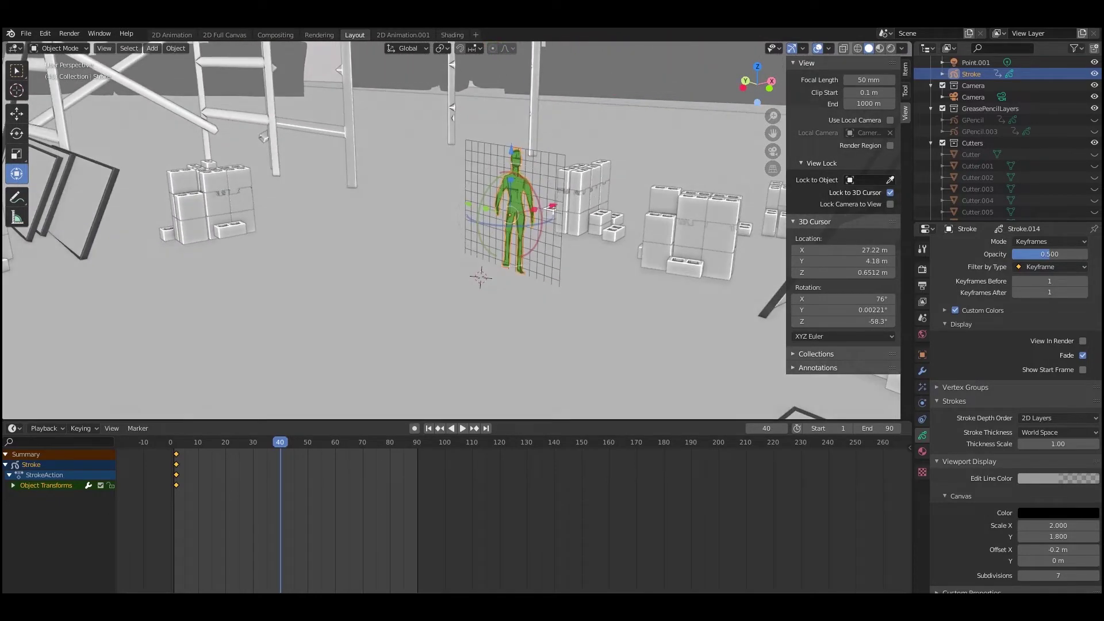
drag(558, 205, 276, 266)
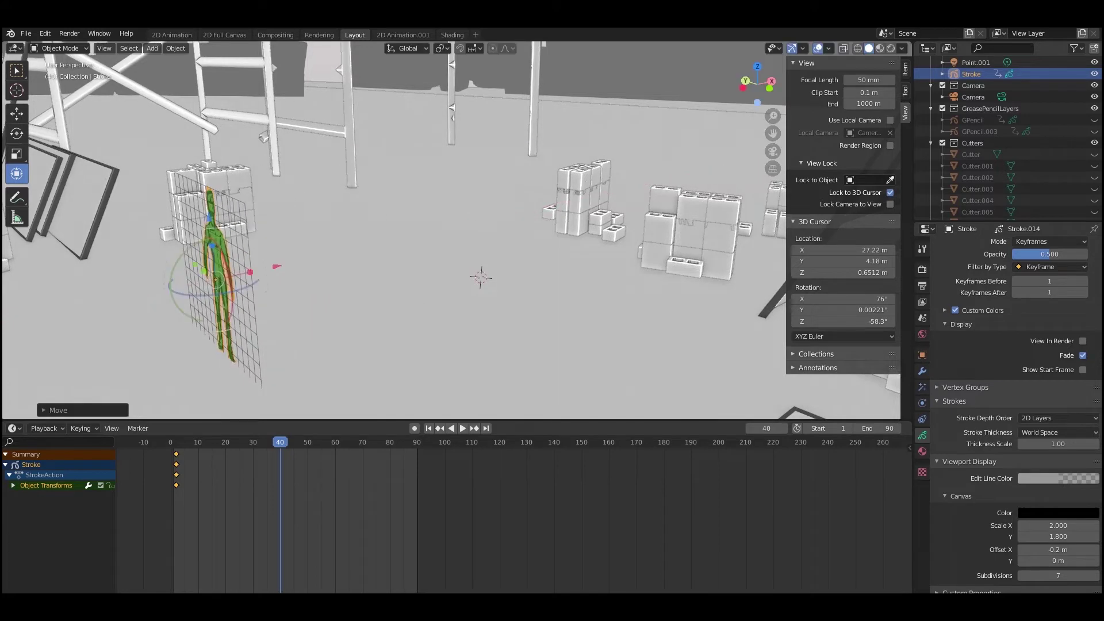
Step: Insert a LocRotScale keyframe for the character at frame 40 and play back the movement from the start
key(i)
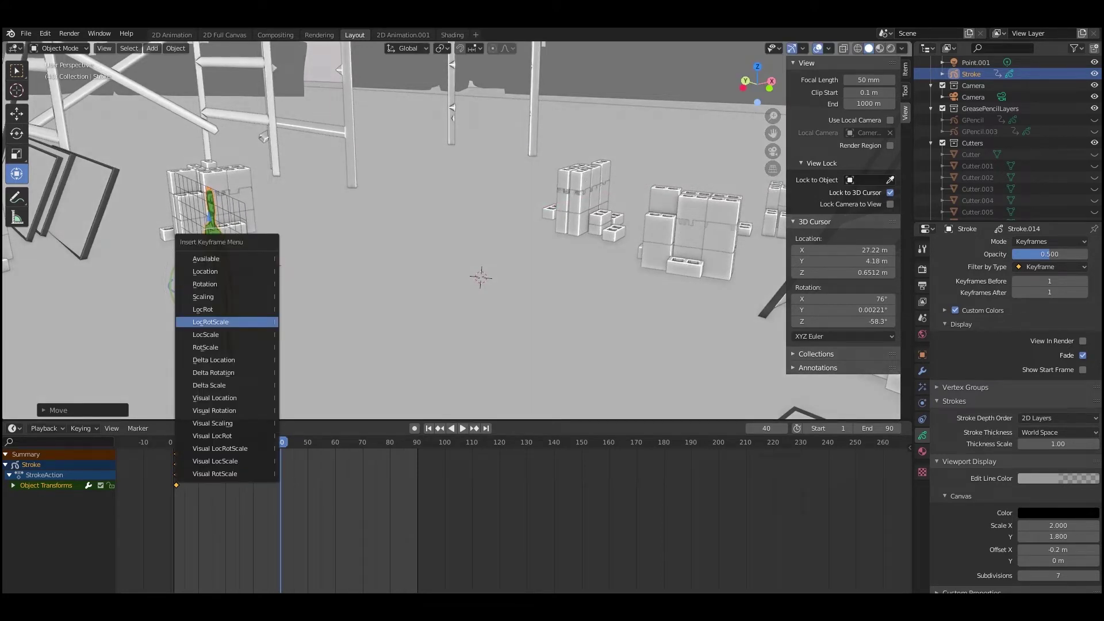
click(258, 322)
middle_drag(281, 488, 298, 484)
drag(297, 442, 191, 442)
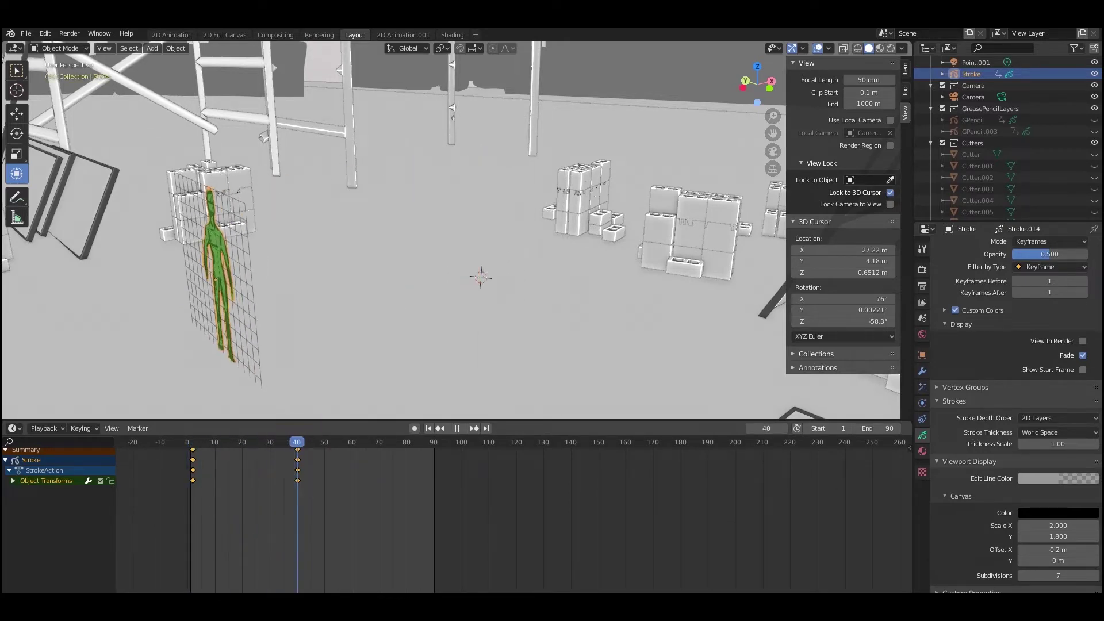
key(space)
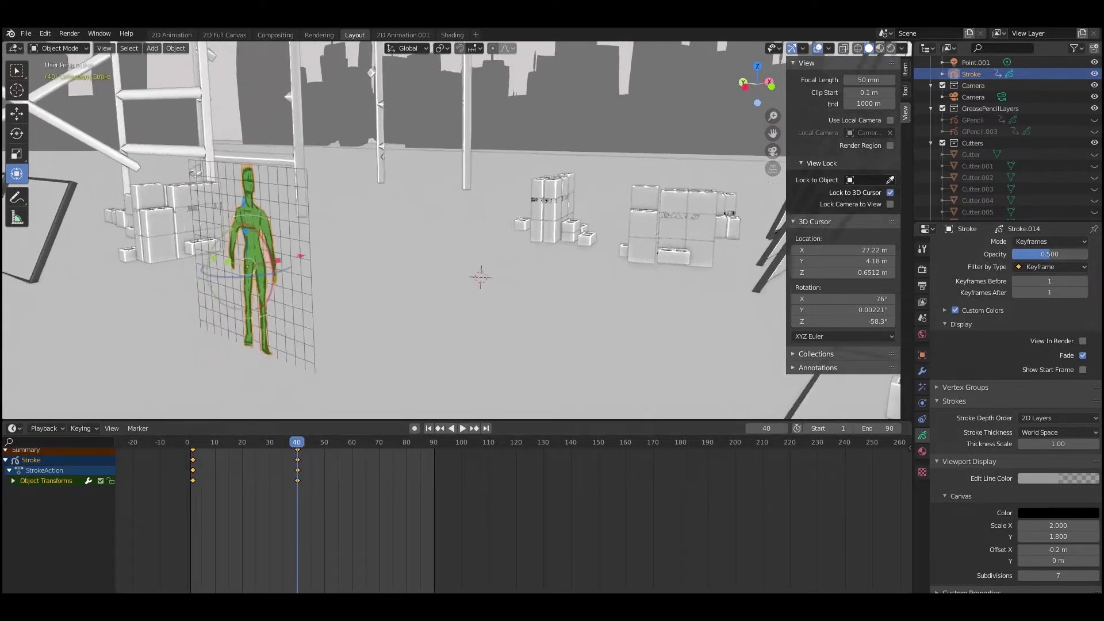
Step: Advance to frame 72 and move the character sideways along Y and forward along X, beside the brick stacks
middle_drag(437, 253, 503, 230)
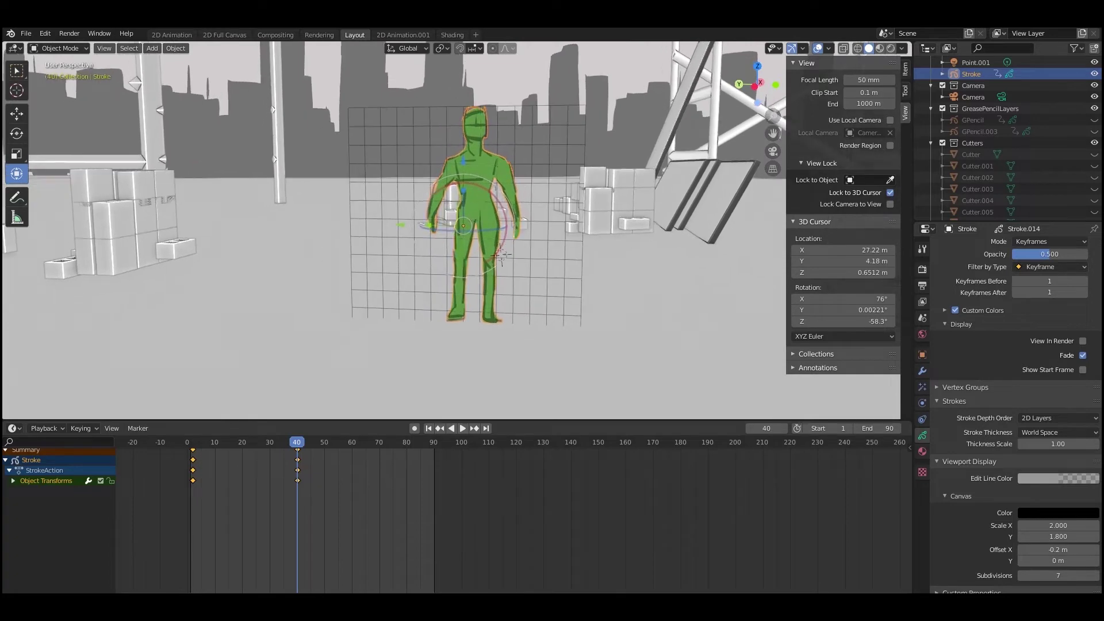
key(space)
key(space)
scroll(500, 255, down, 5)
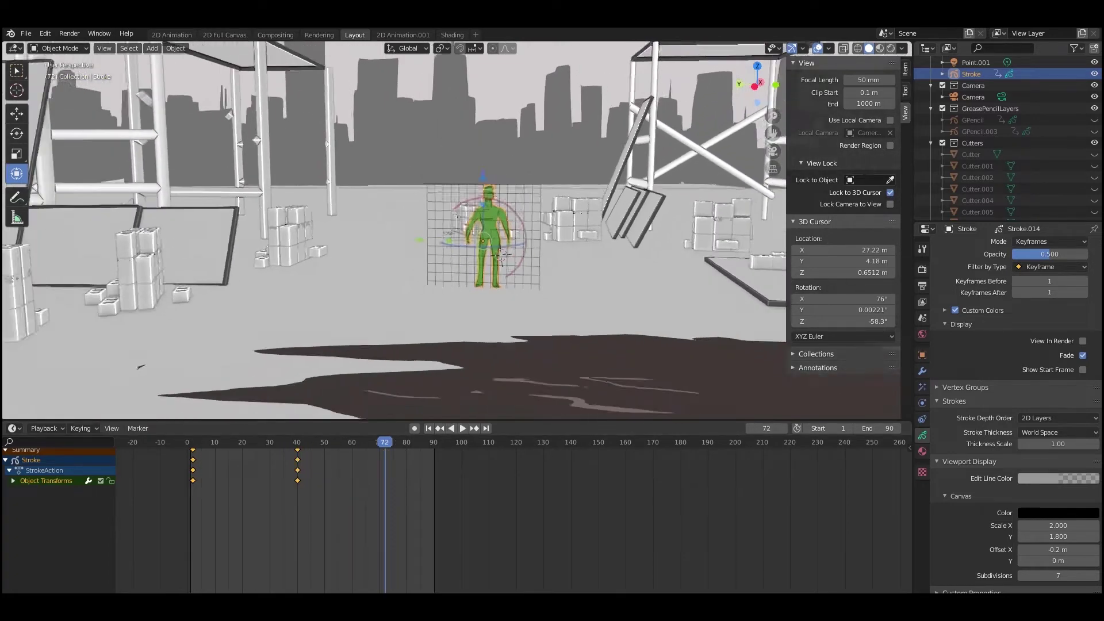
drag(420, 239, 280, 240)
middle_drag(280, 242, 263, 250)
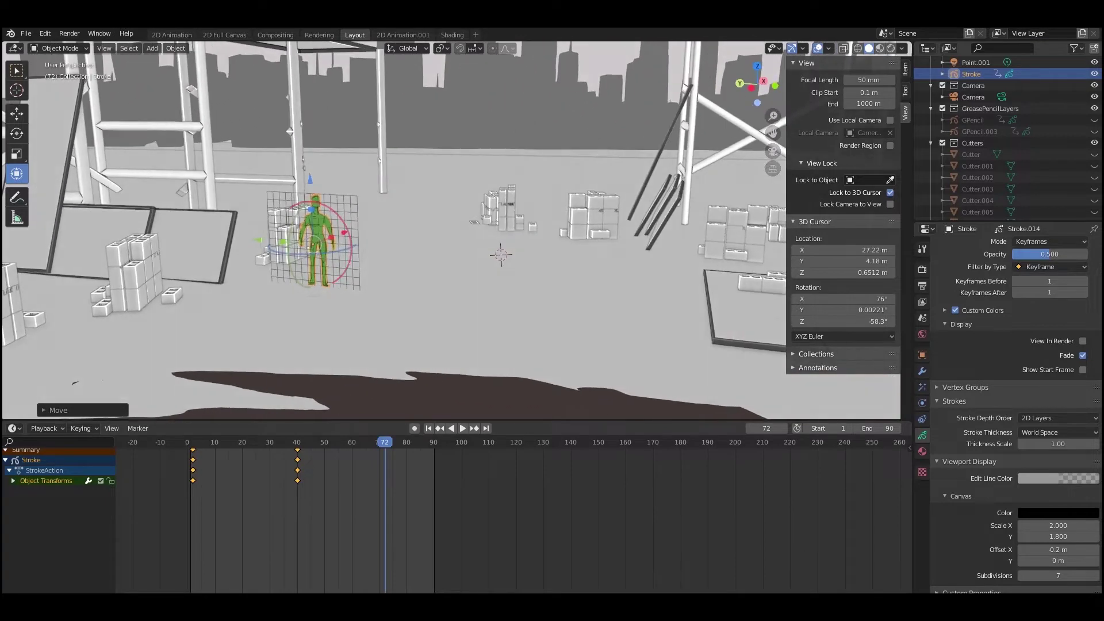
drag(349, 233, 226, 277)
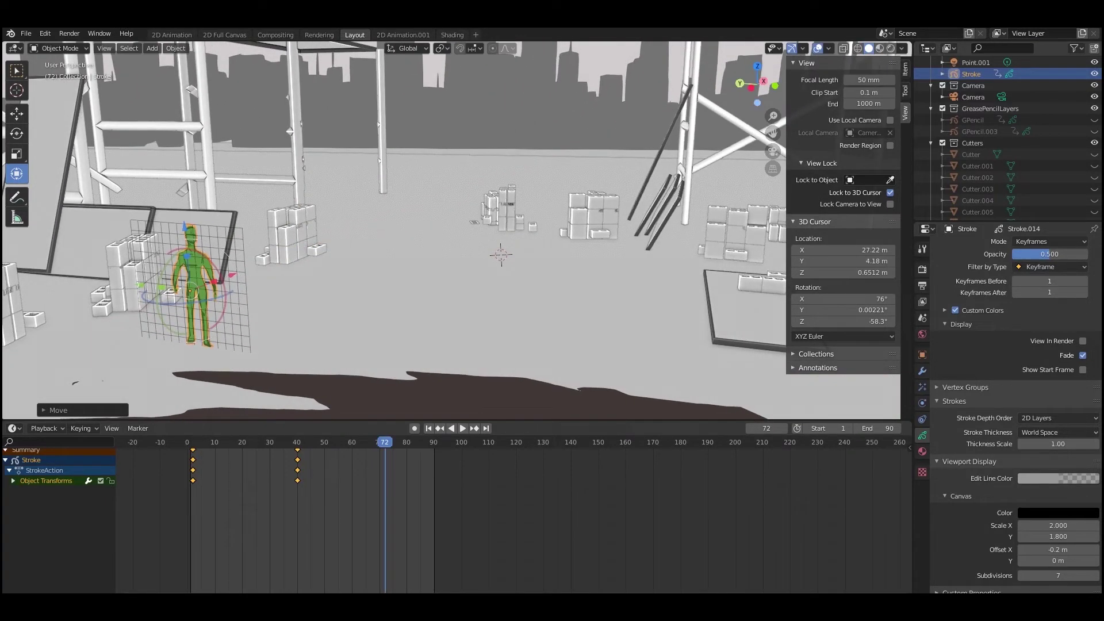
Step: Keyframe the character's object transforms at frame 72 and play the animation
key(i)
click(263, 323)
middle_drag(263, 323, 282, 315)
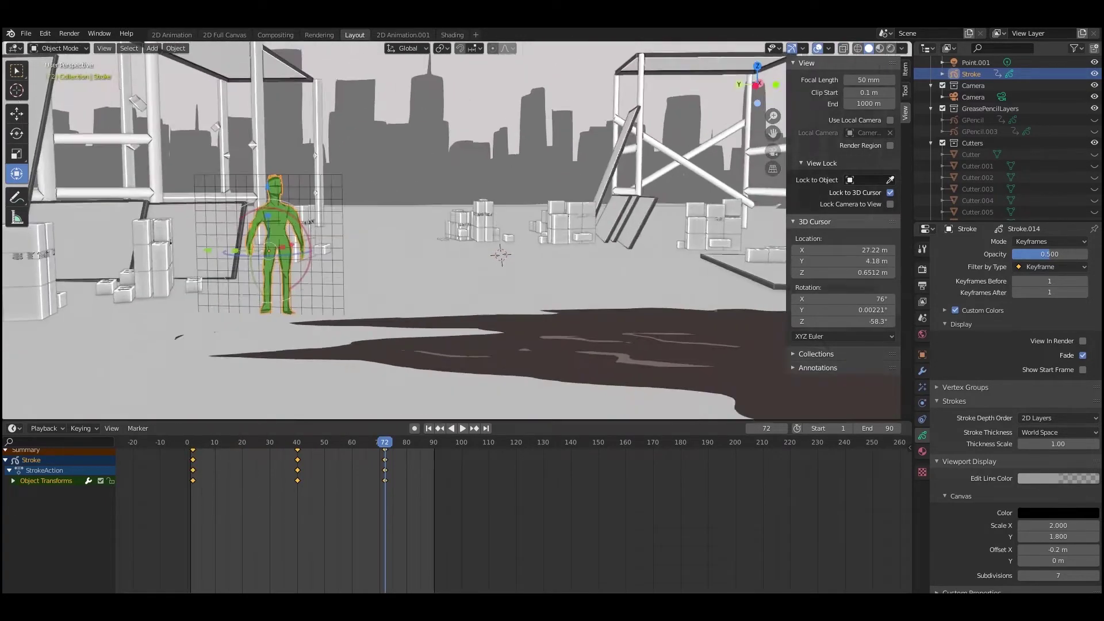
key(space)
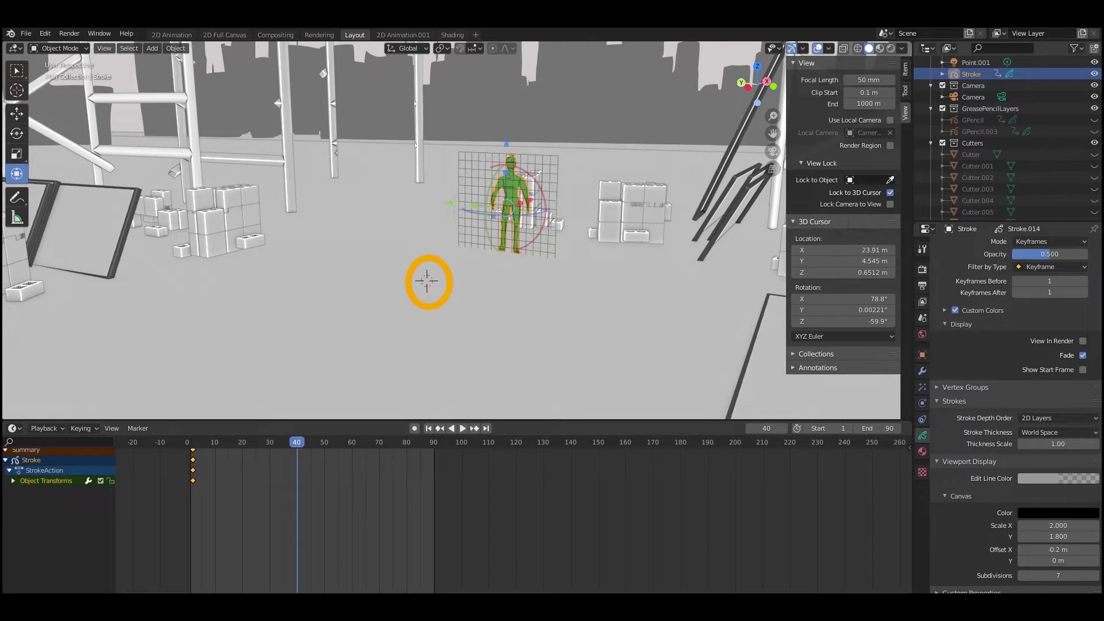
Step: At frame 40, snap the character to the 3D cursor and raise it along Z until its feet stand on the ground
key(shift+s)
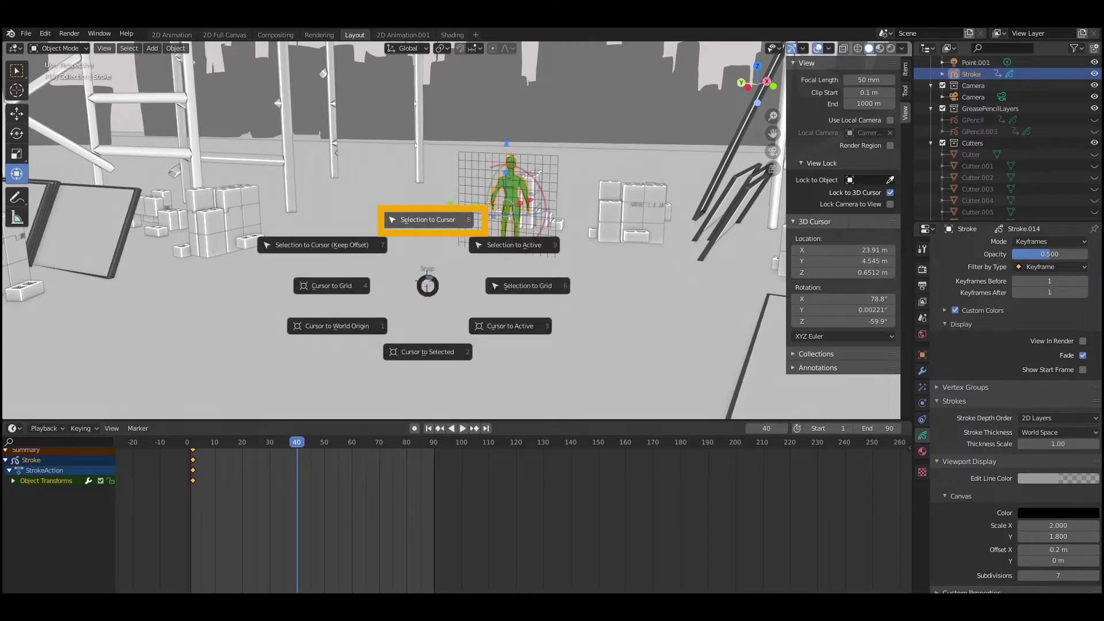
key(8)
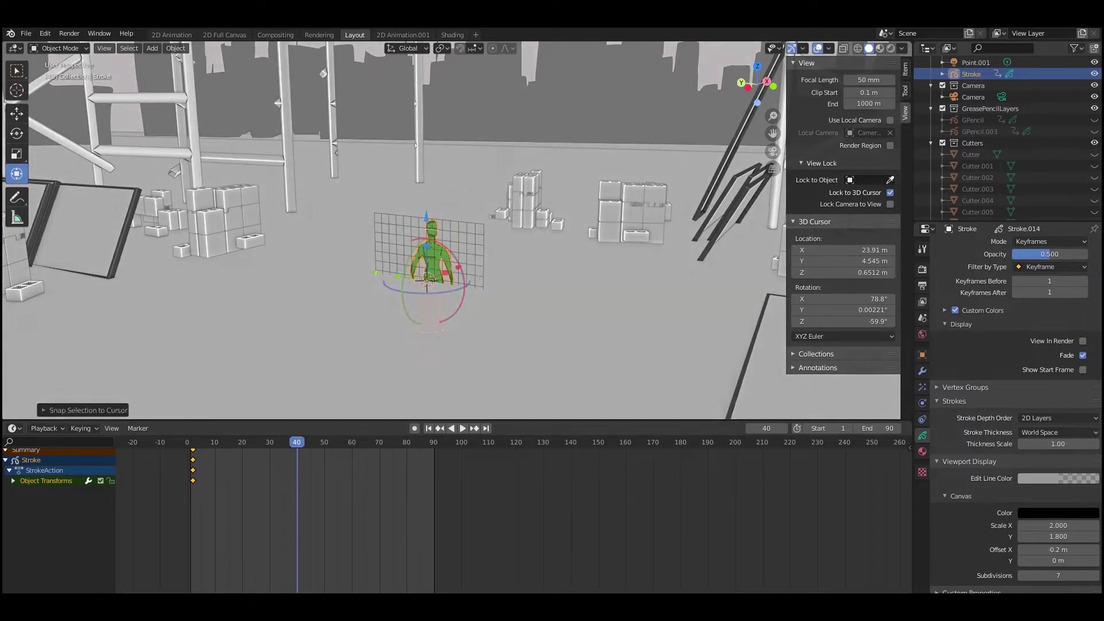
drag(426, 216, 426, 165)
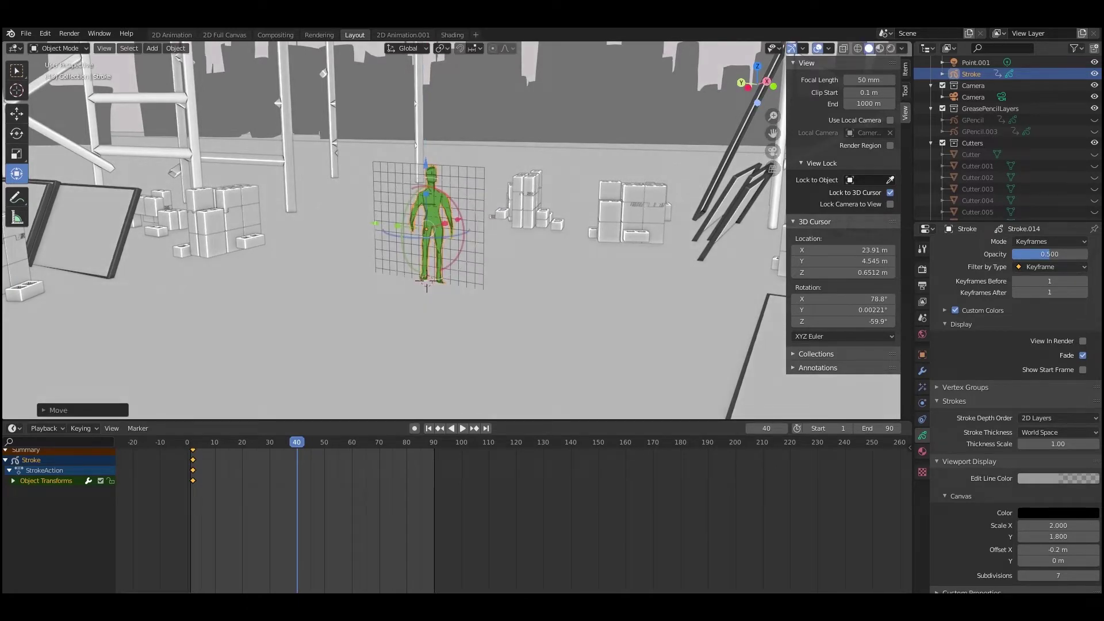
Step: Insert a keyframe for the character's new position at frame 40
key(i)
key(Return)
Step: Place the 3D cursor on the open ground in front of the character, and undo a metaball added there
shift+right_click(258, 327)
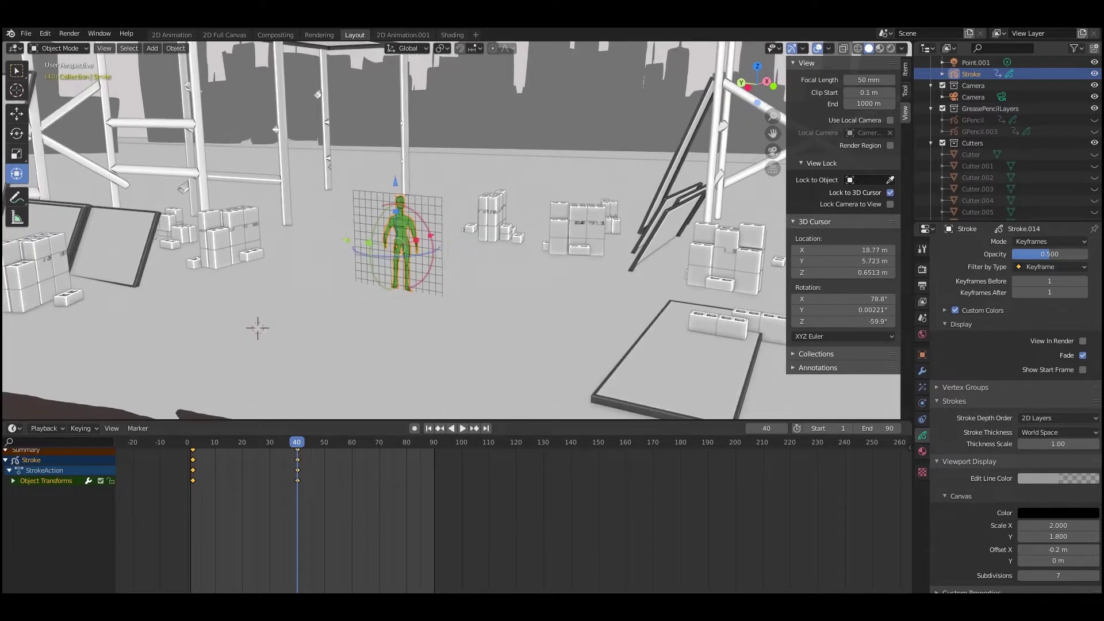
key(shift+a)
mouse_move(253, 347)
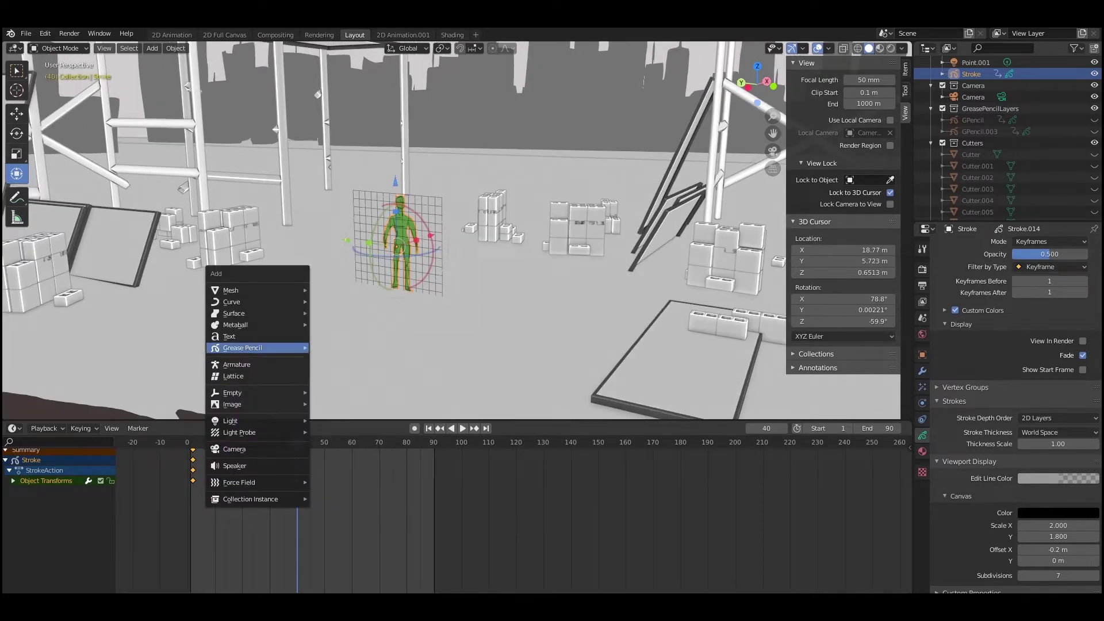
mouse_move(241, 325)
click(334, 326)
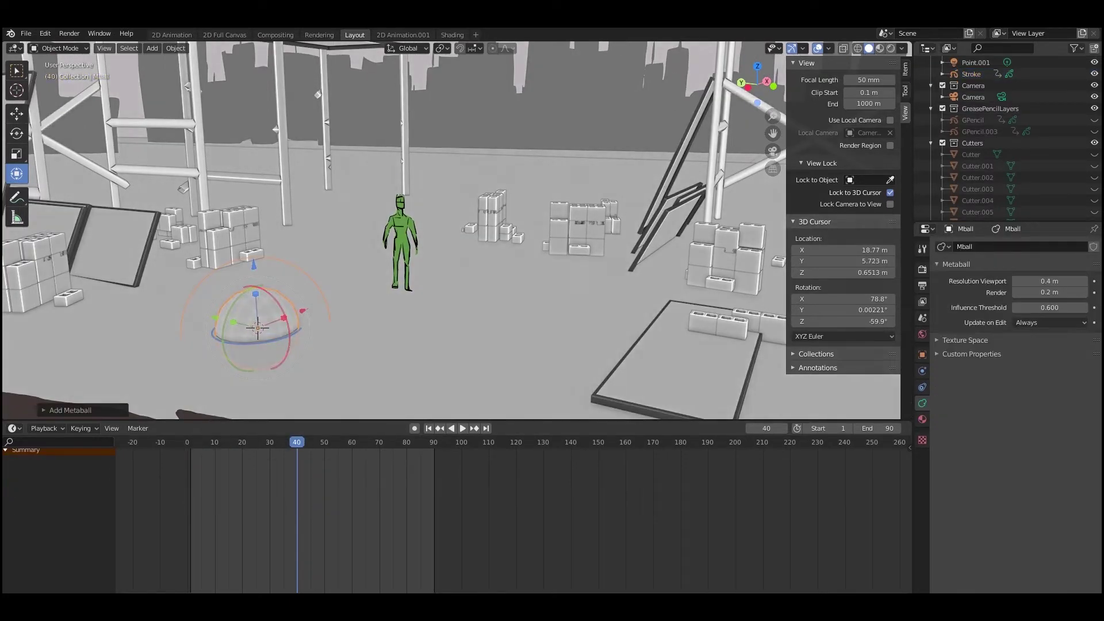
key(ctrl+z)
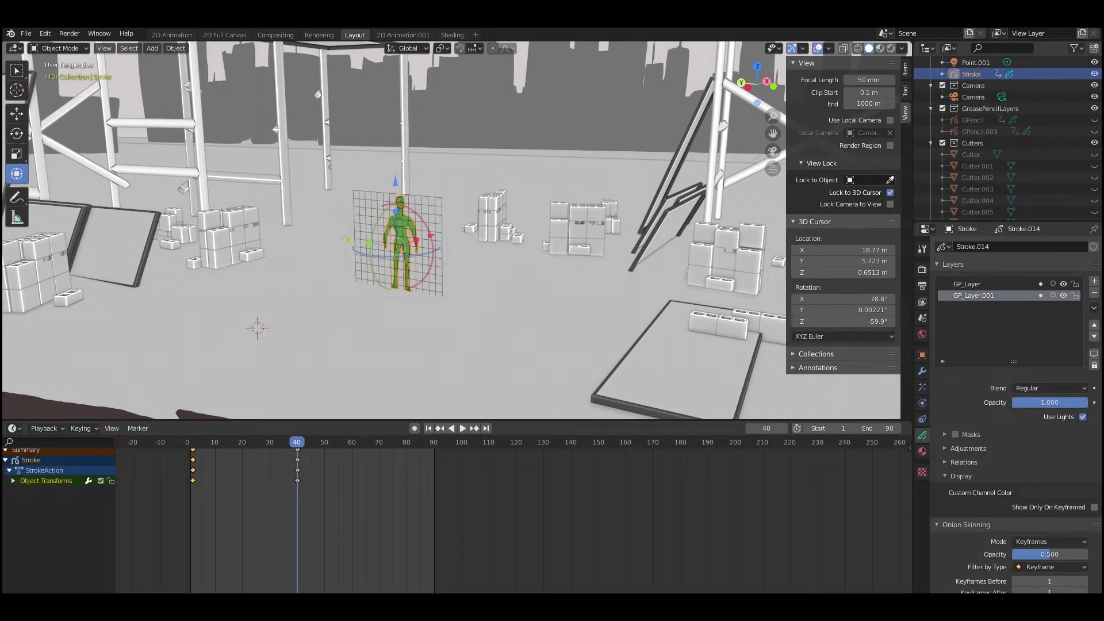
Step: At frame 40, snap the character to the 3D cursor on the open ground and raise it along Z to stand there
key(shift+s)
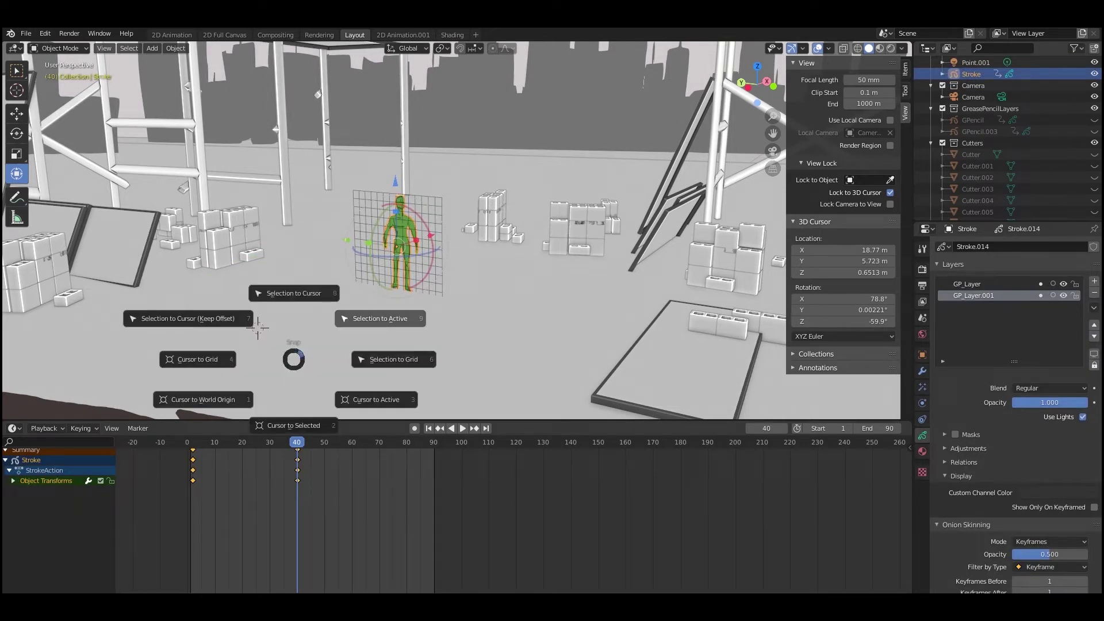
click(257, 327)
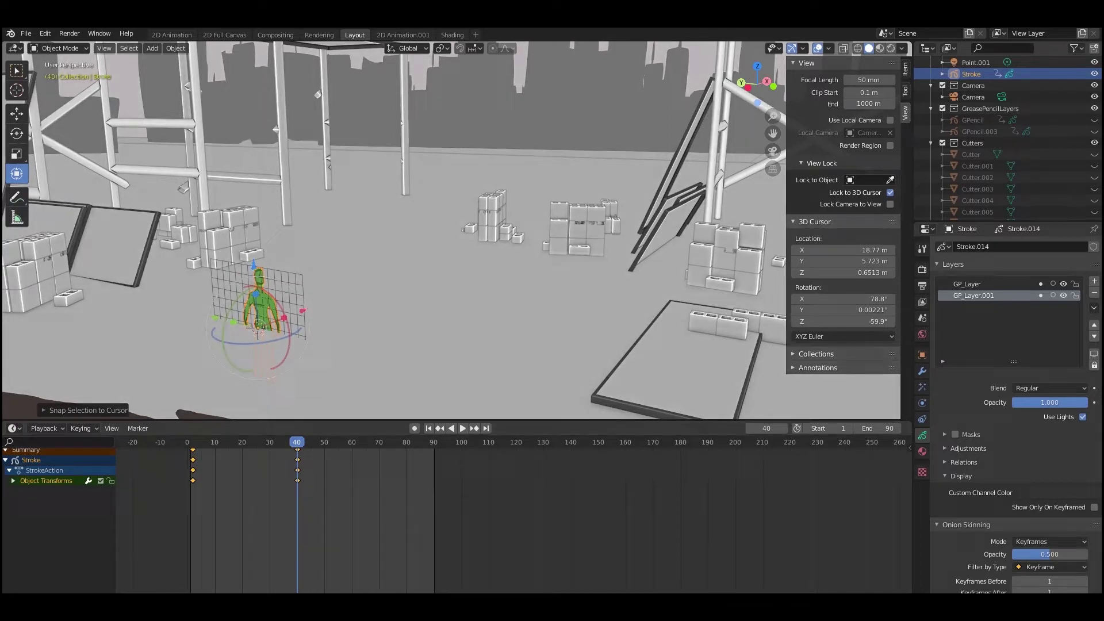
drag(254, 265, 251, 214)
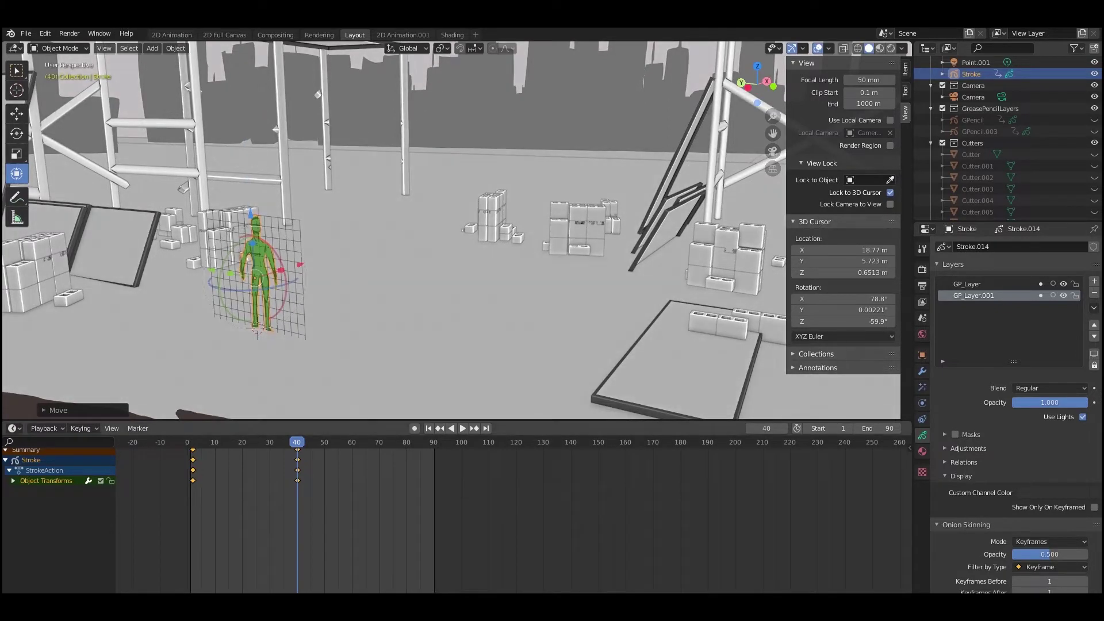
Step: Play the animation from frame 40 to check the character's movement and stop near frame 77
key(space)
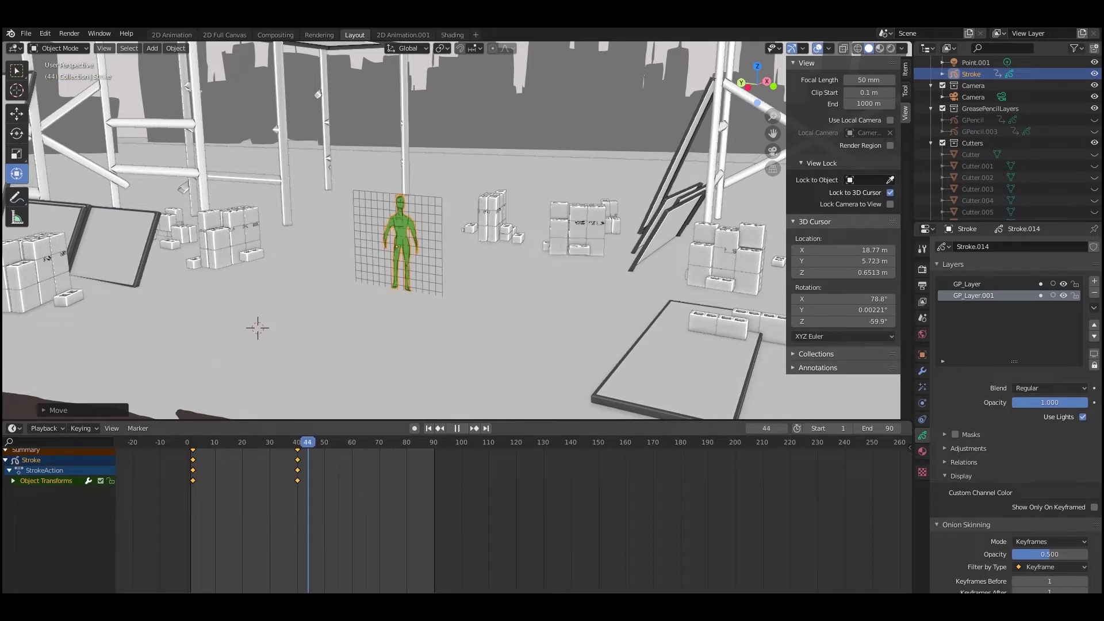
key(space)
key(Left)
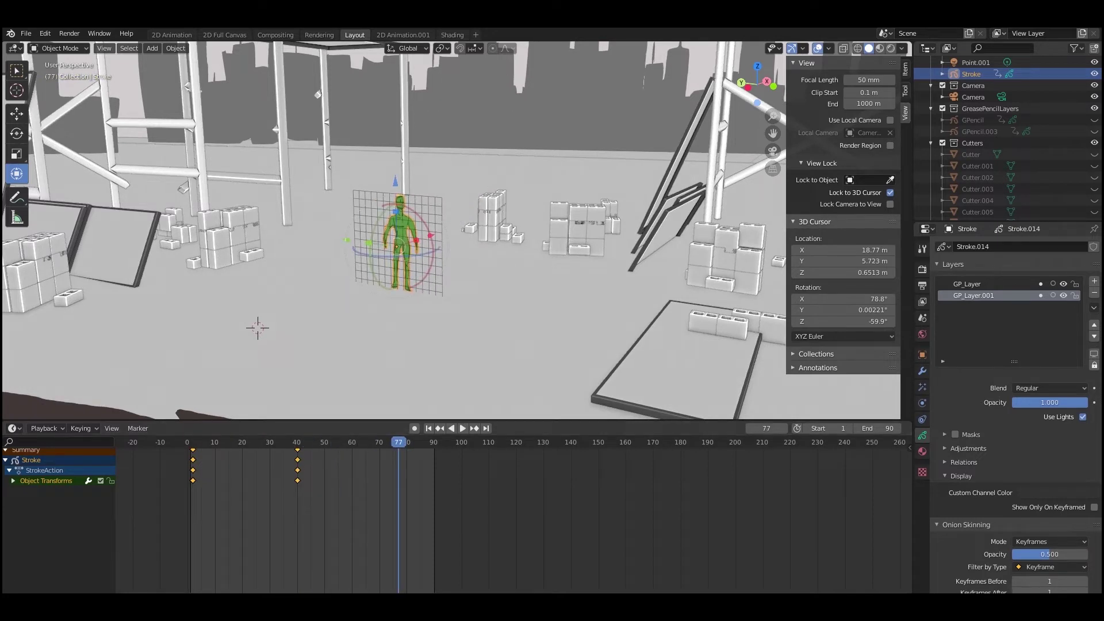
Step: Add a blank Grease Pencil object at the 3D cursor
key(shift+s)
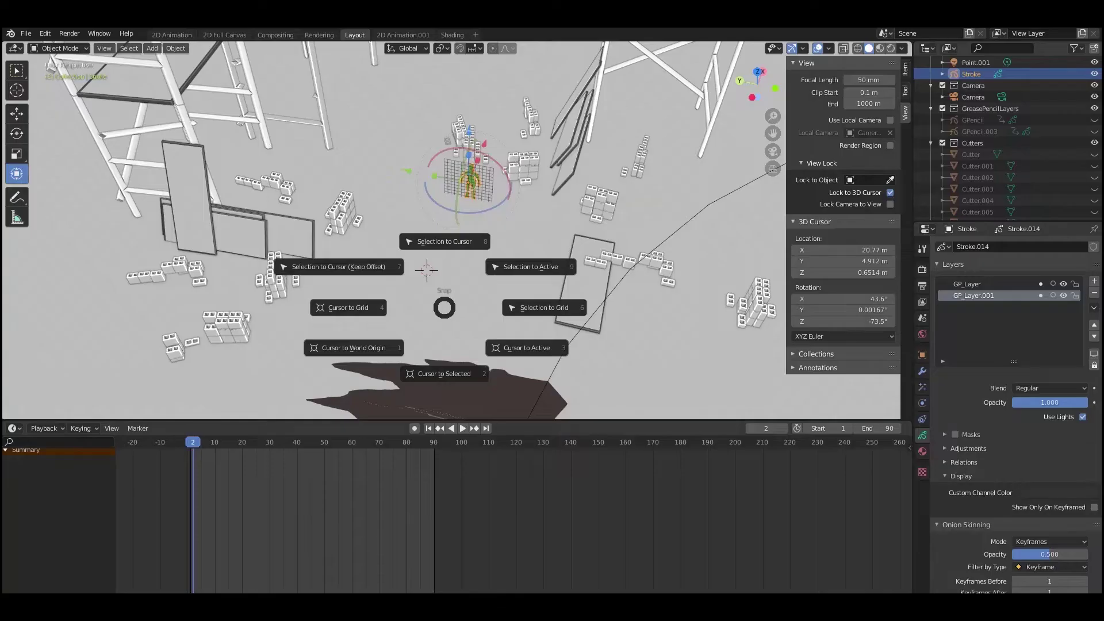
key(shift+a)
mouse_move(413, 332)
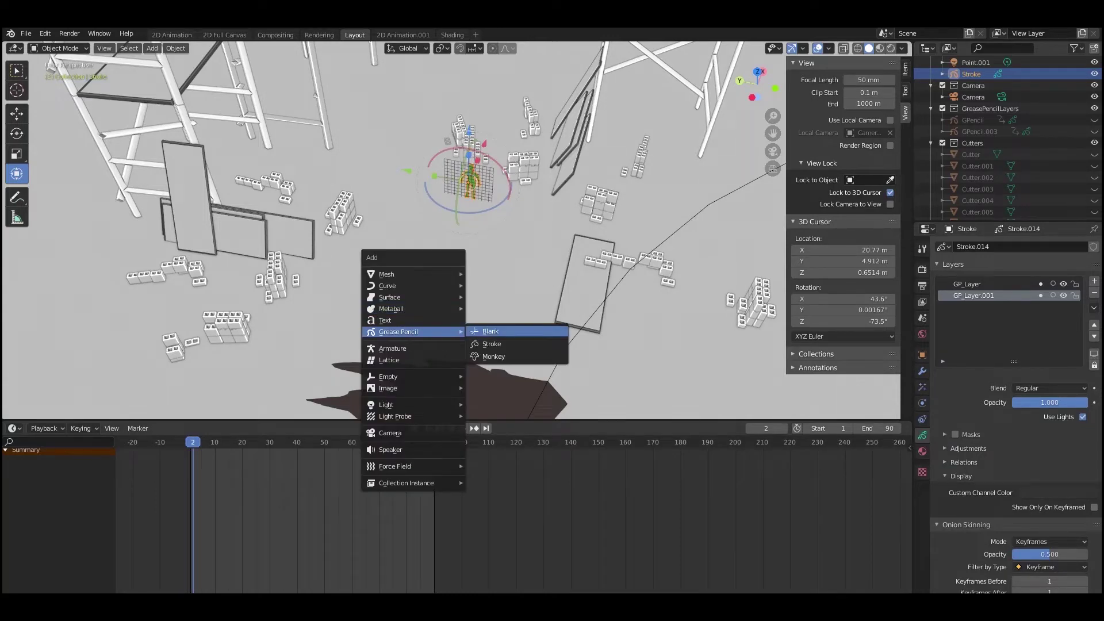
click(490, 331)
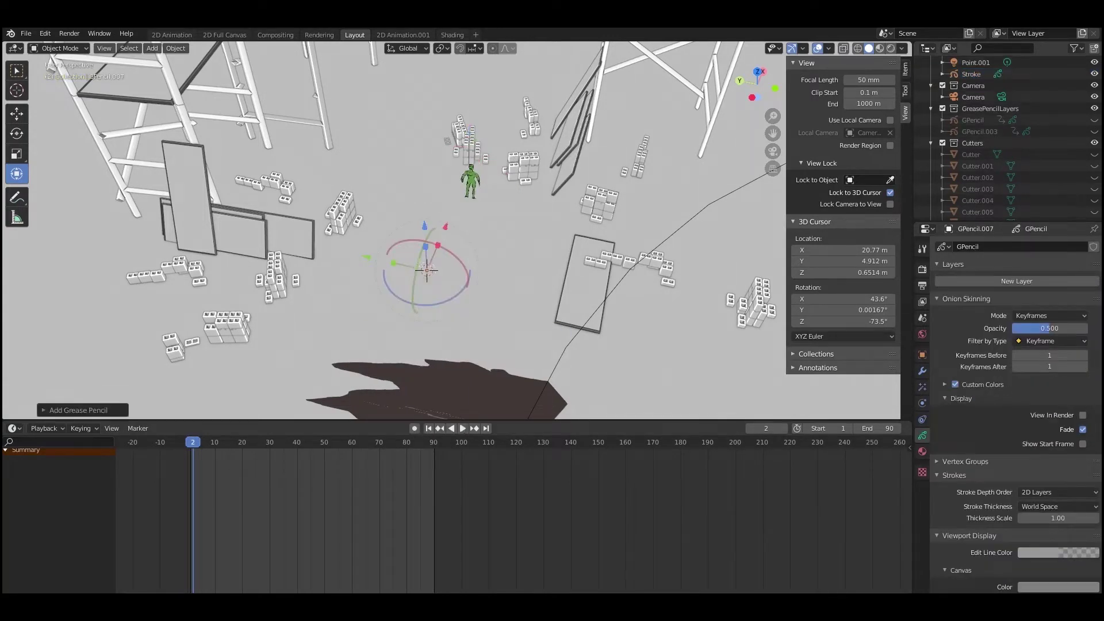
Step: Switch the blank Grease Pencil object to Draw mode and set its stroke placement to Surface
drag(772, 116, 784, 138)
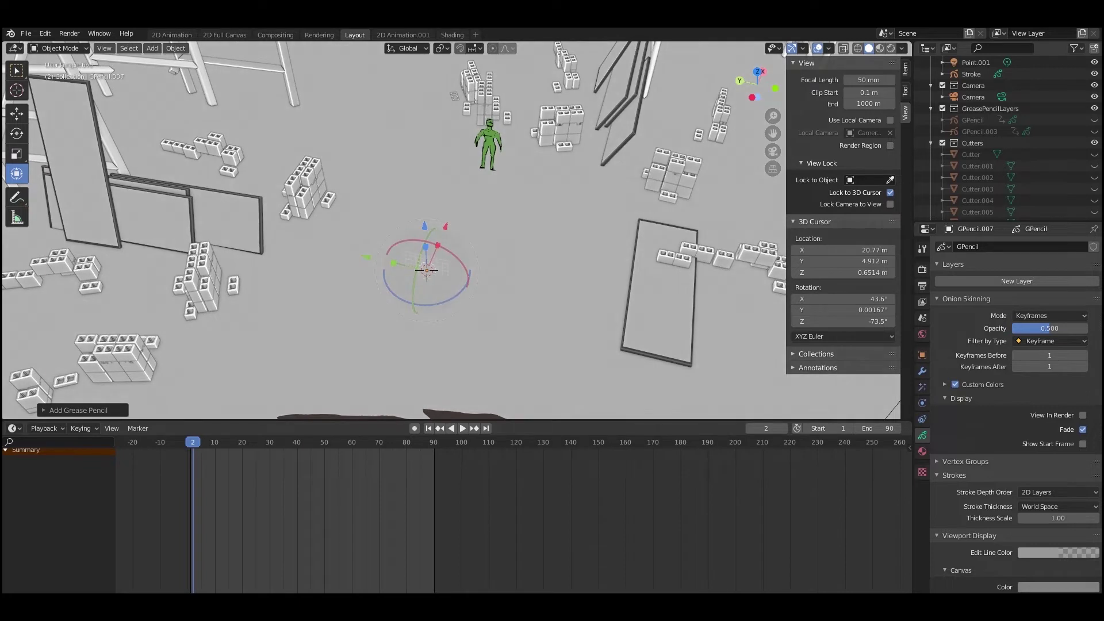
key(ctrl+Tab)
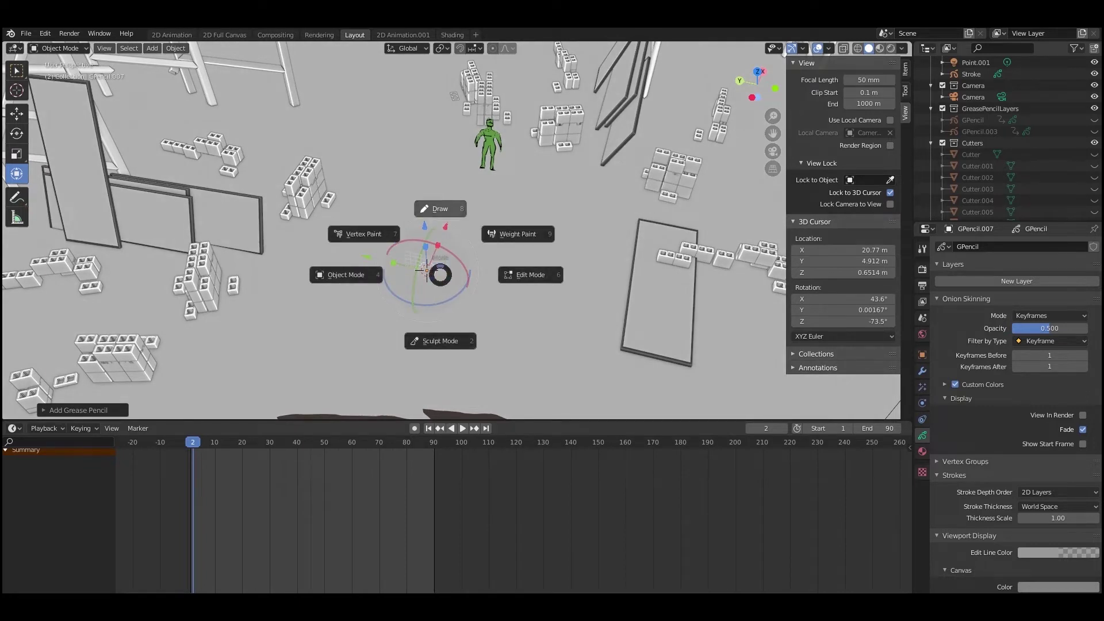
key(8)
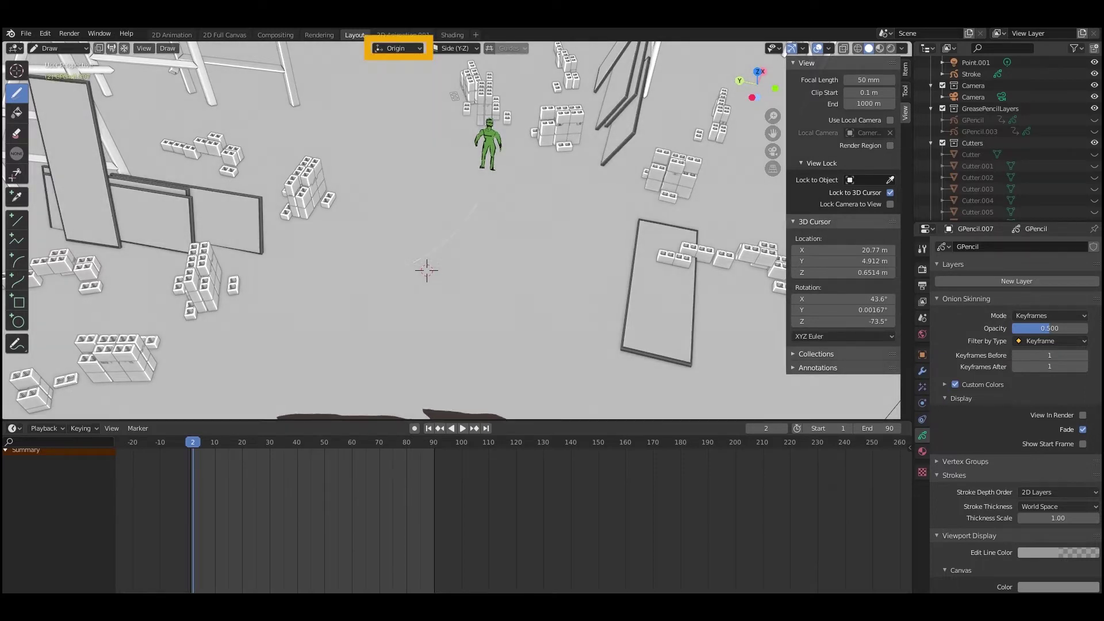
click(396, 49)
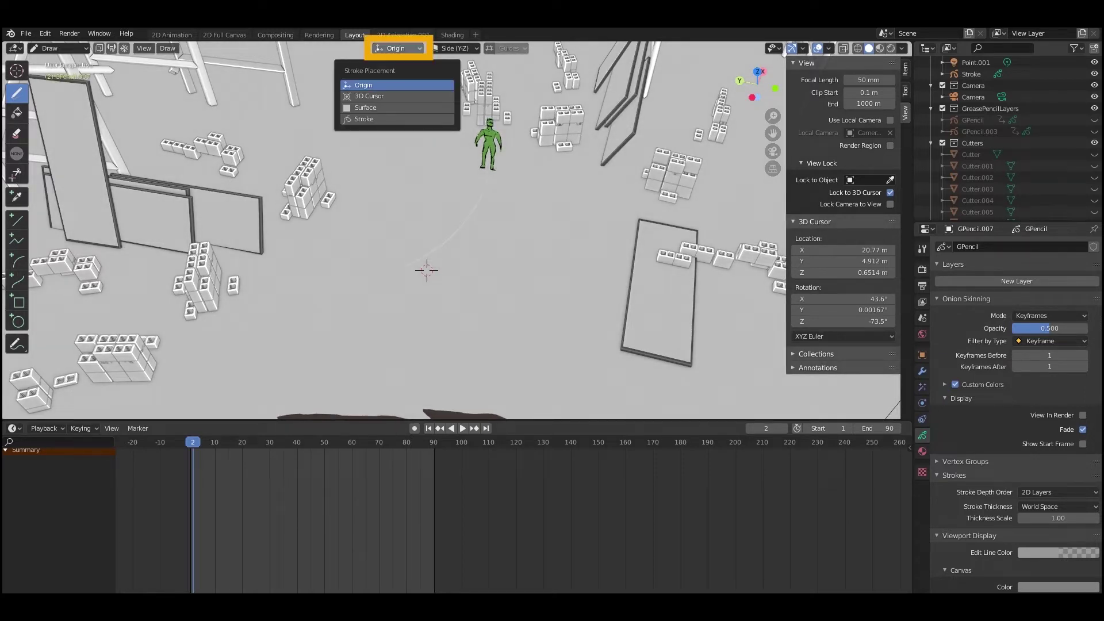
click(396, 107)
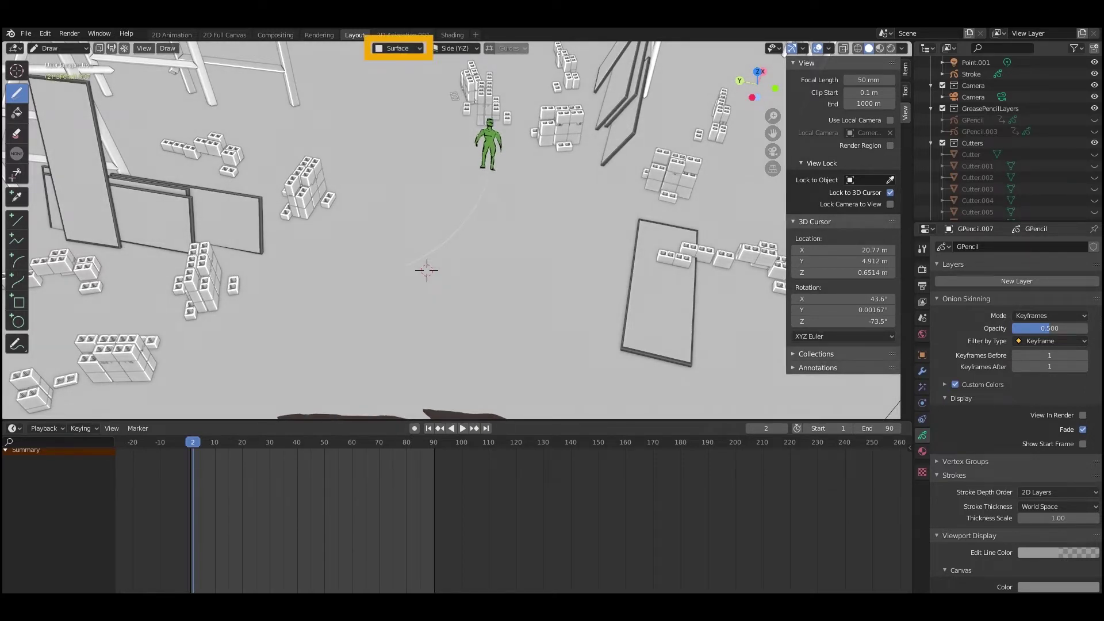
Step: Draw a curved guide path on the ground from the character's feet, looping behind the nearby brick stack and back across the foreground
drag(408, 266, 304, 291)
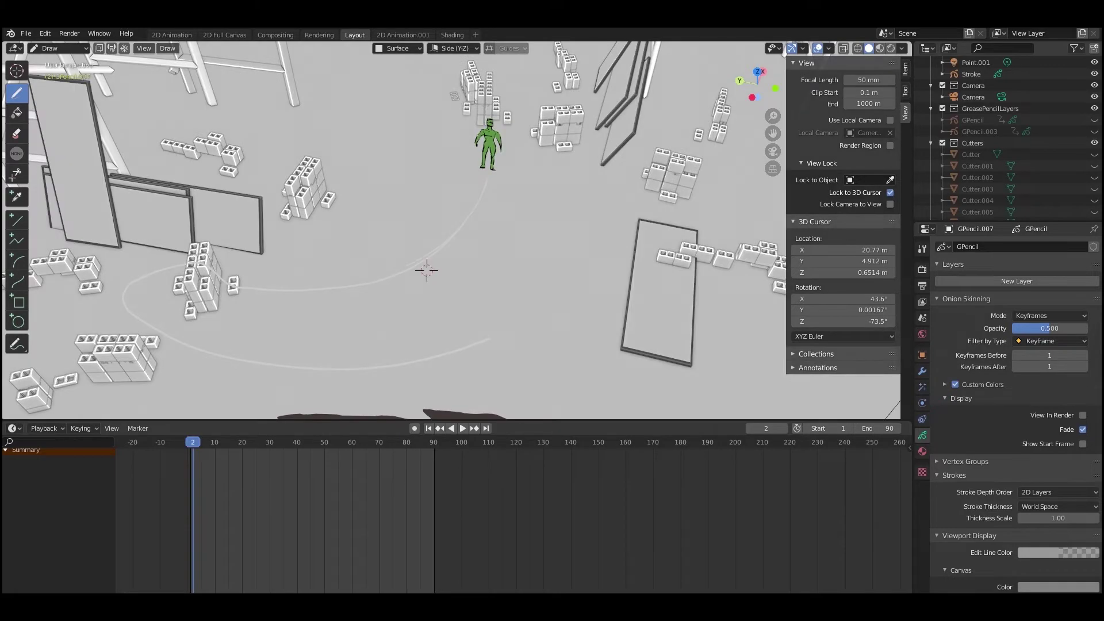
mouse_move(506, 332)
middle_down()
mouse_move(517, 305)
mouse_move(562, 292)
mouse_move(473, 289)
mouse_move(426, 343)
mouse_move(472, 316)
middle_up()
middle_drag(483, 259, 509, 207)
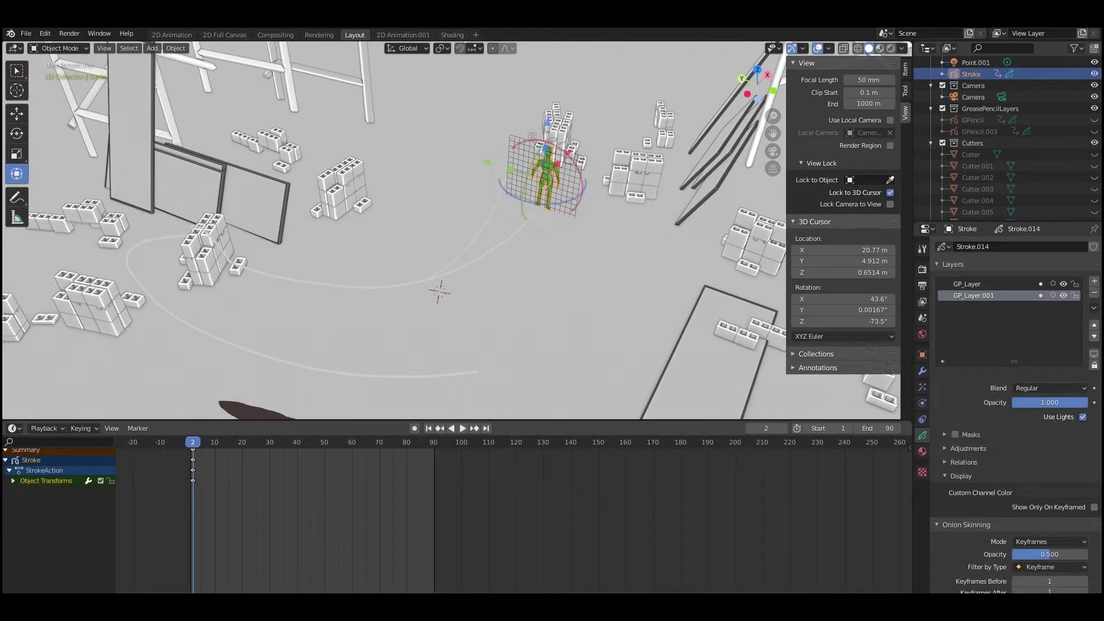
Step: At frame 30, snap the character to the 3D cursor placed on the drawn path and raise it along Z until its feet meet the ground
drag(193, 443, 187, 442)
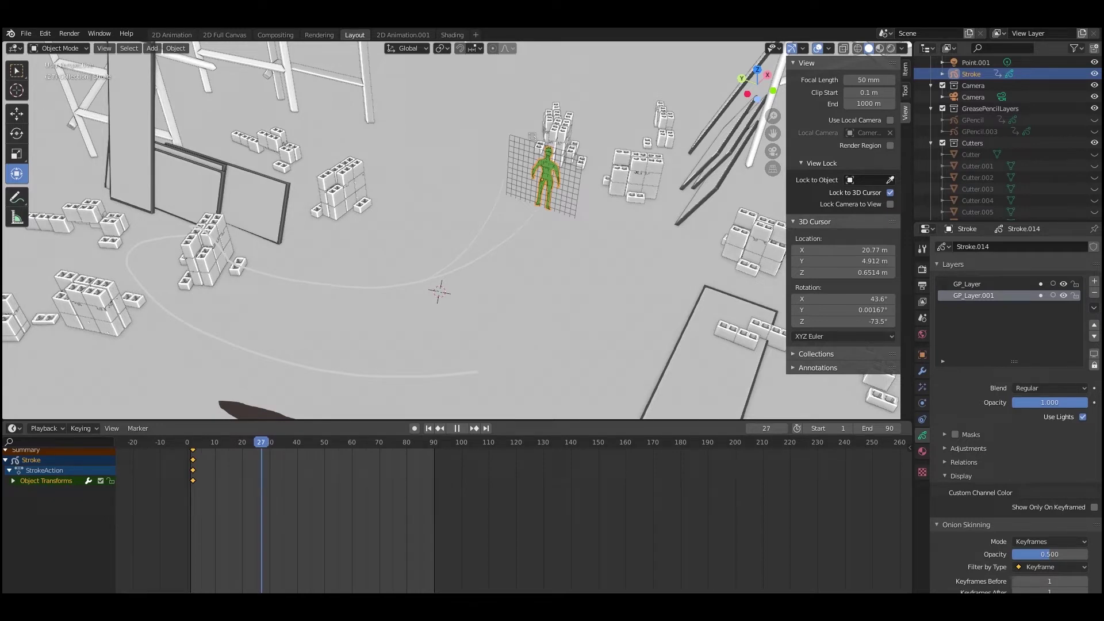
key(space)
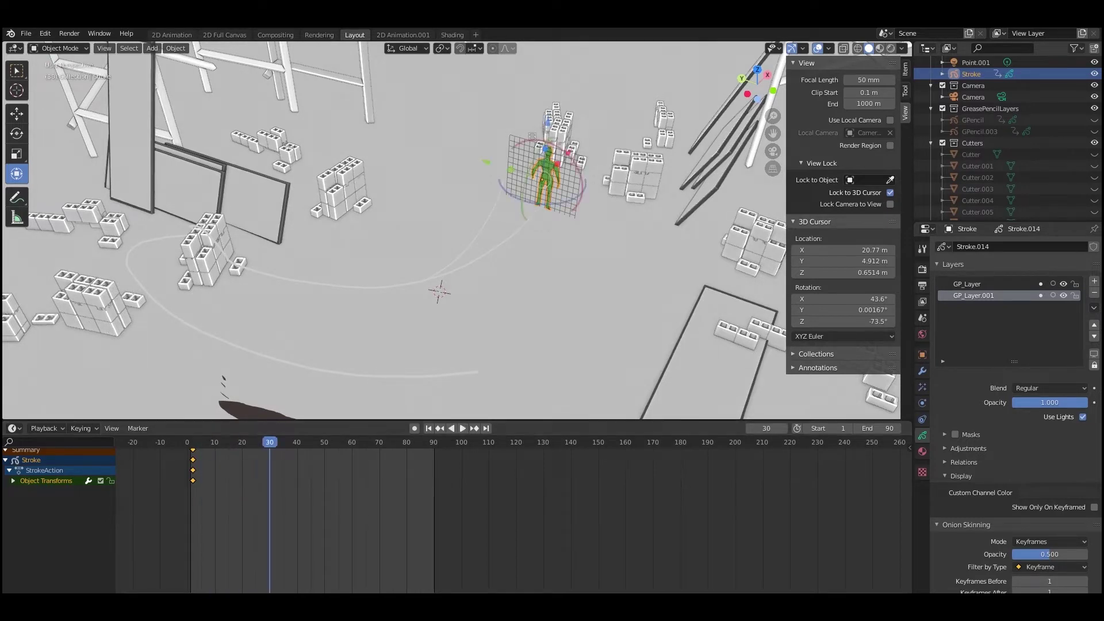
shift+right_click(408, 283)
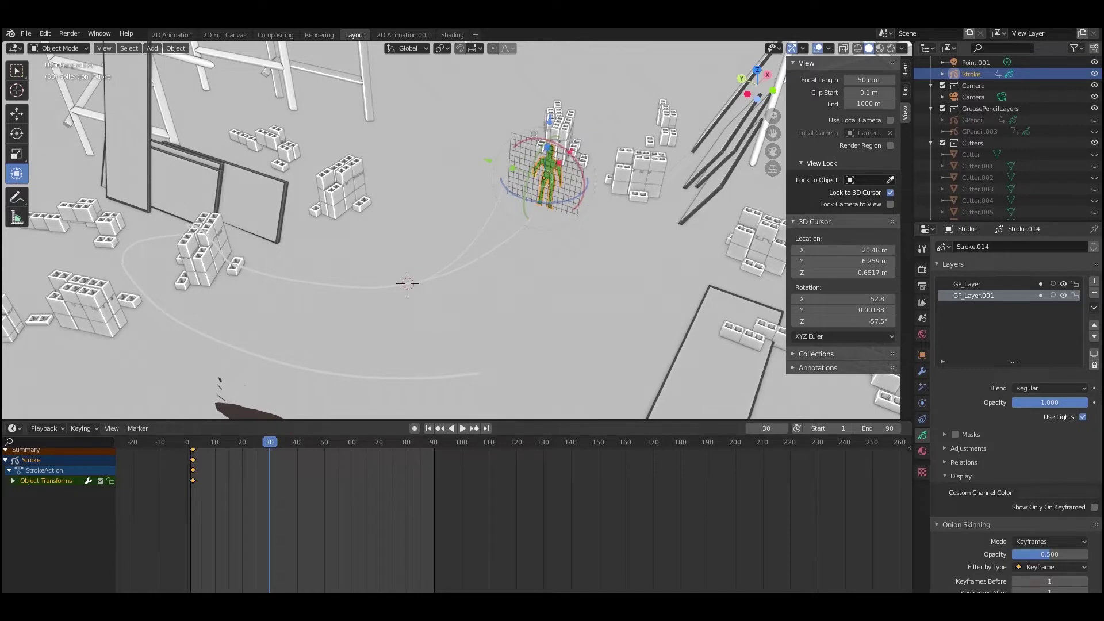
key(shift+s)
click(443, 256)
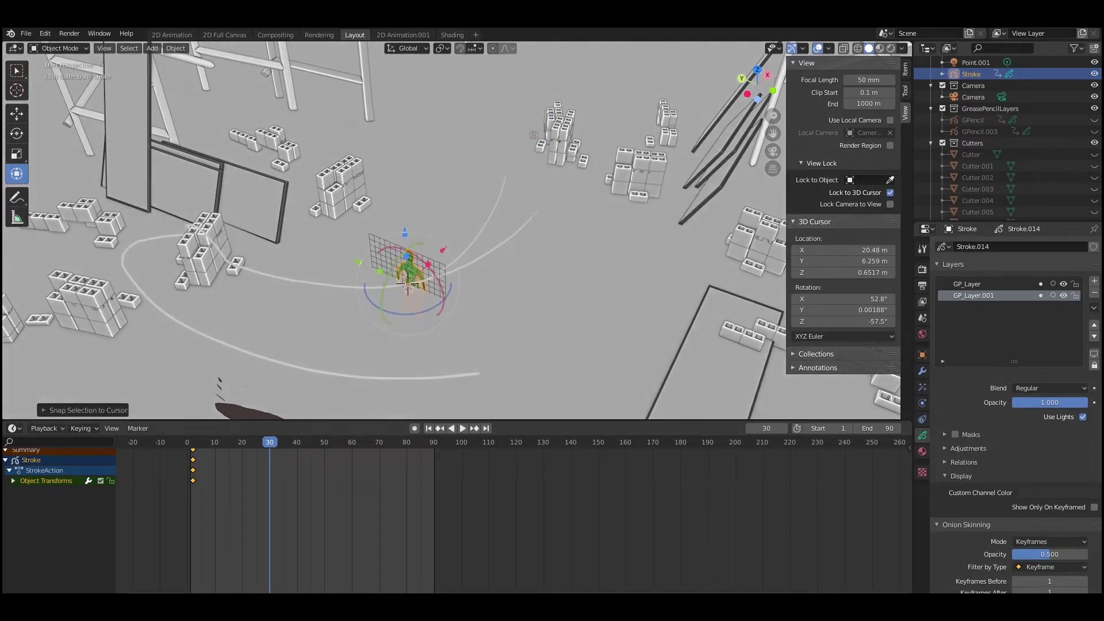
drag(405, 232, 403, 197)
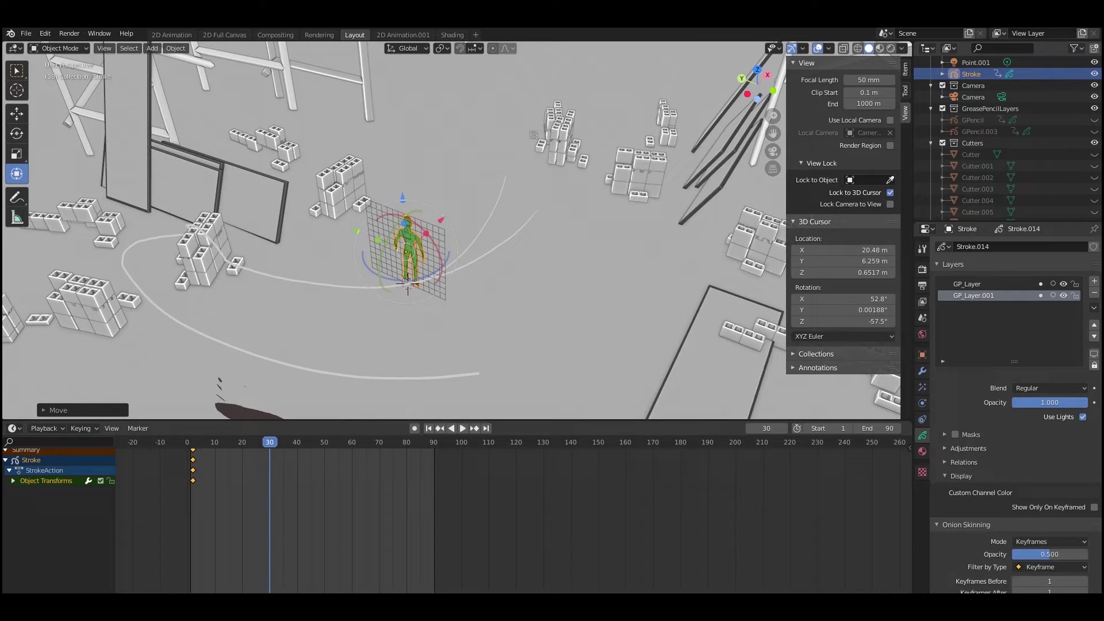
Step: Keyframe the character's object transforms at frame 30 and play the animation on to frame 61
key(i)
key(Return)
key(space)
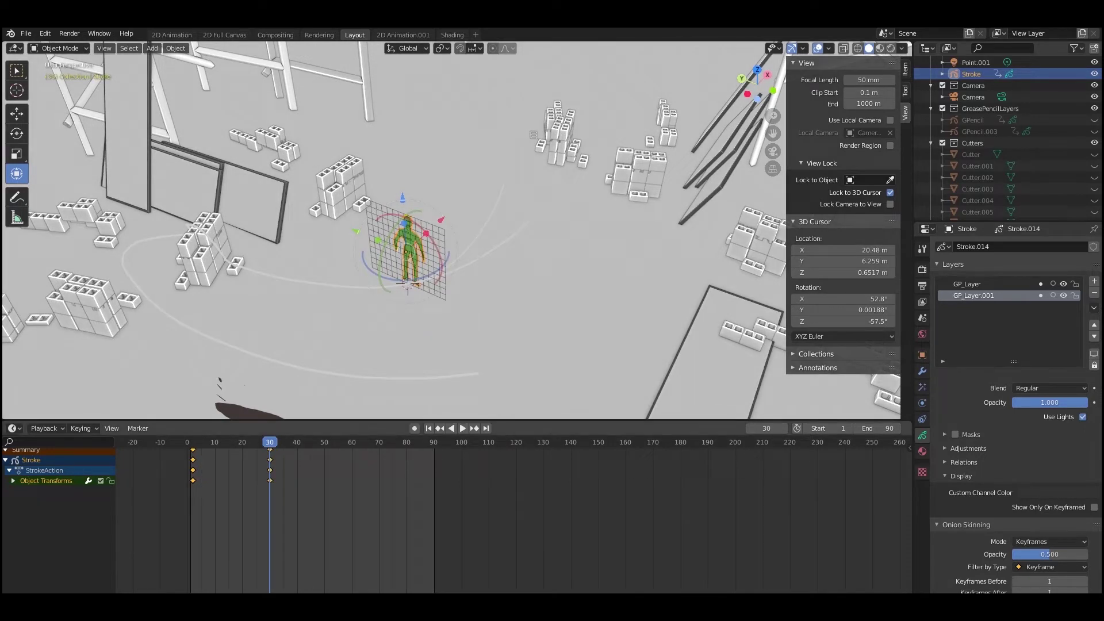
key(space)
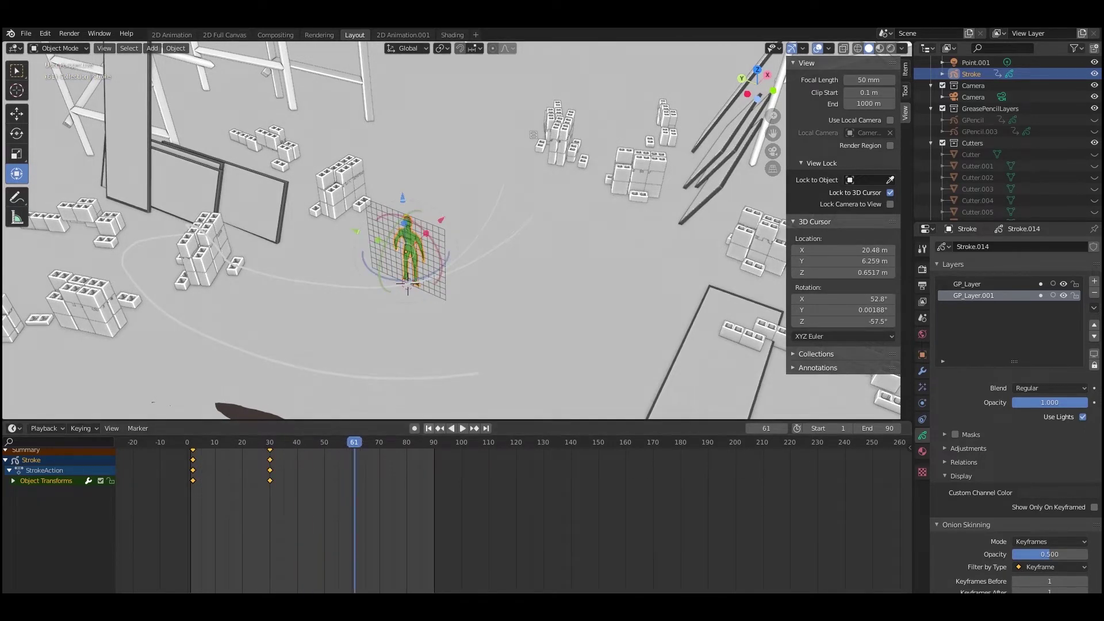
Step: Advance to frame 66 and place the 3D cursor on top of the brick stack inside the path's loop
key(Right)
key(Right)
key(Right)
key(Right)
key(Right)
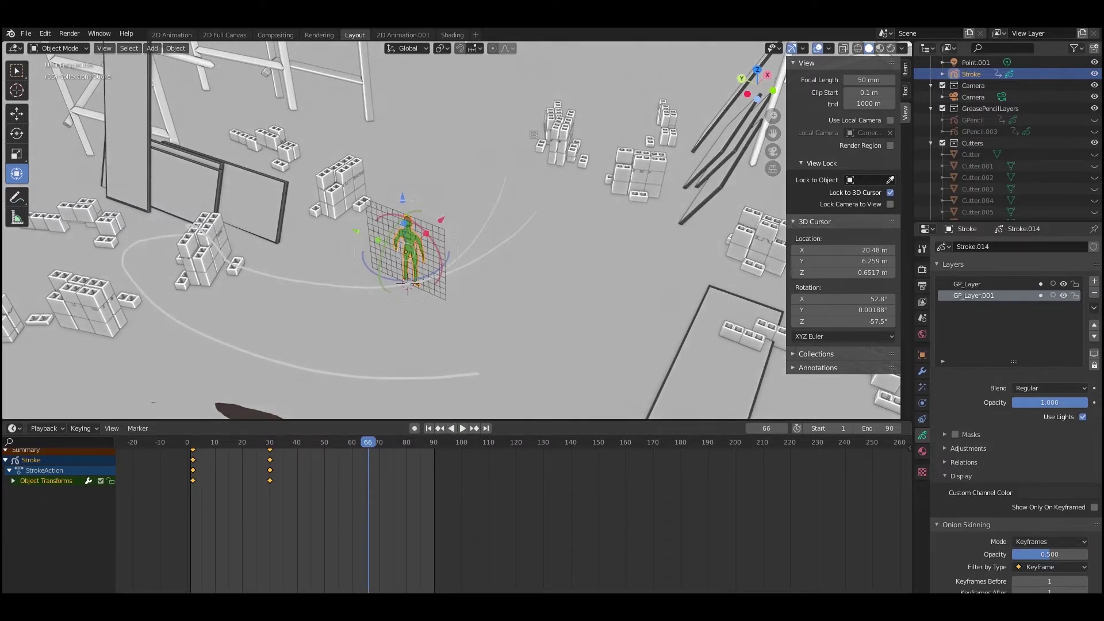
key(r)
shift+right_click(200, 224)
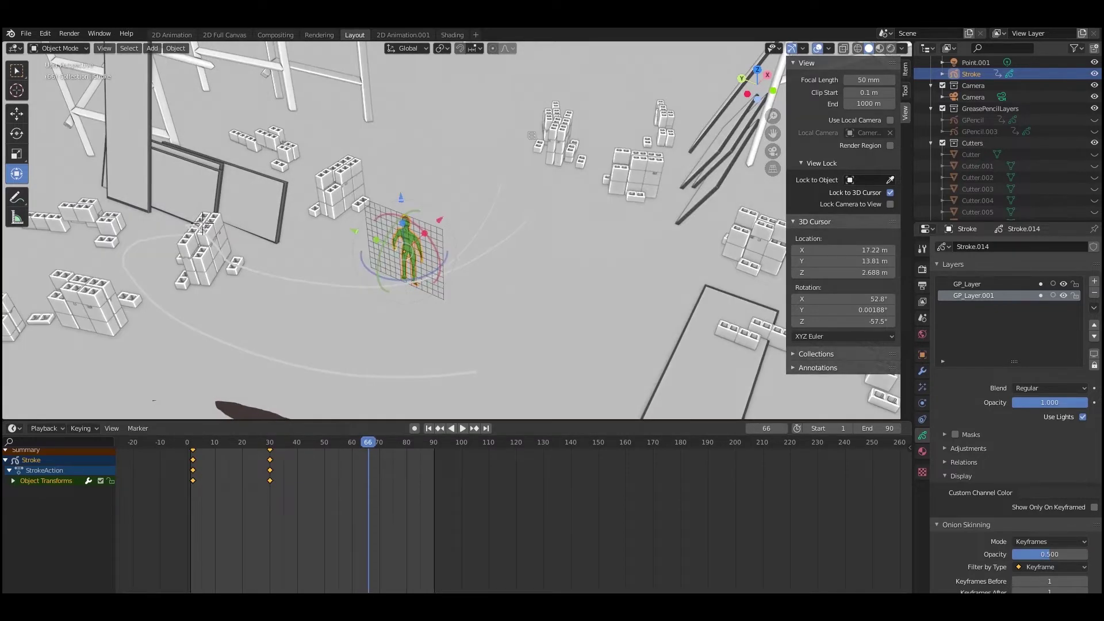
Step: Duplicate the character in place, leaving the copy's scale as it is
key(shift+d)
key(s)
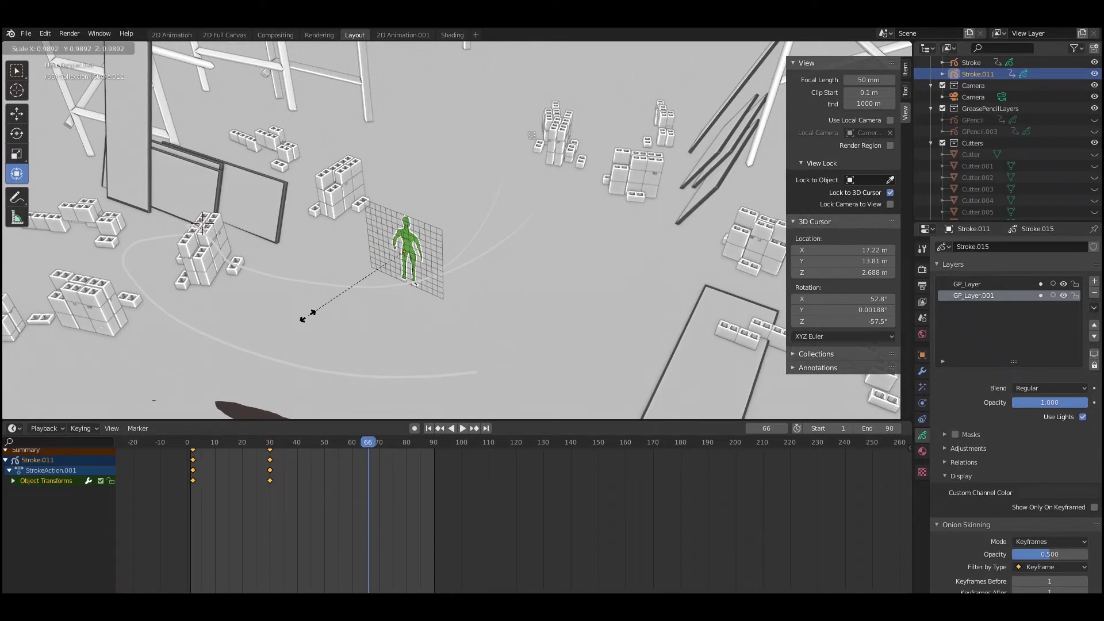
click(311, 313)
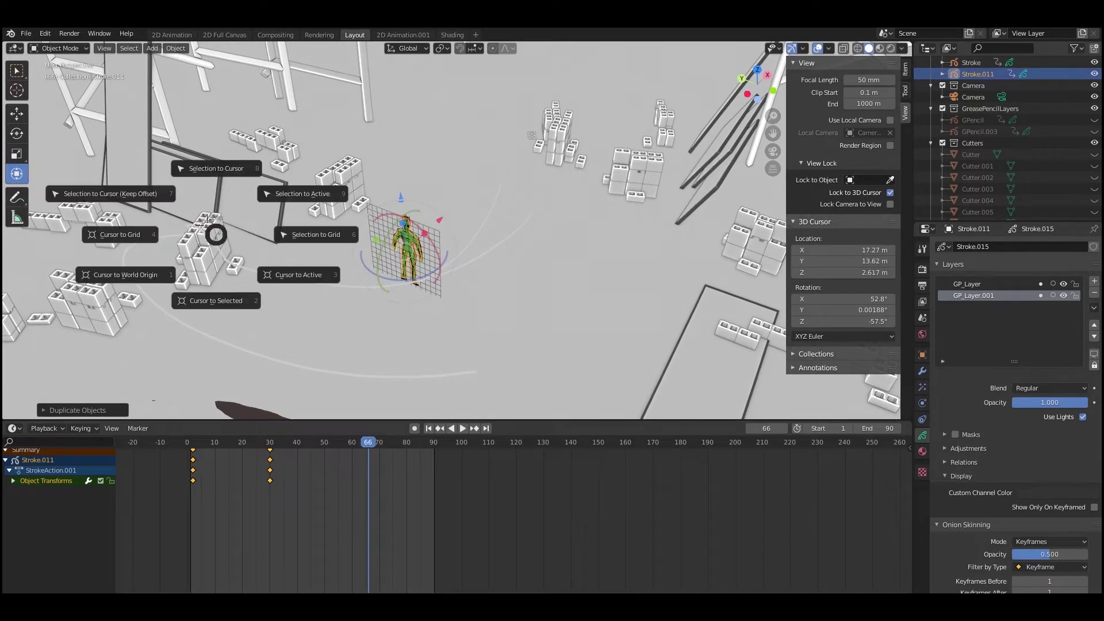
Step: Position the duplicate on the brick stack at the 3D cursor, raised about 1.3 m along Z, and keyframe its transforms at frame 66
click(212, 209)
key(g)
key(z)
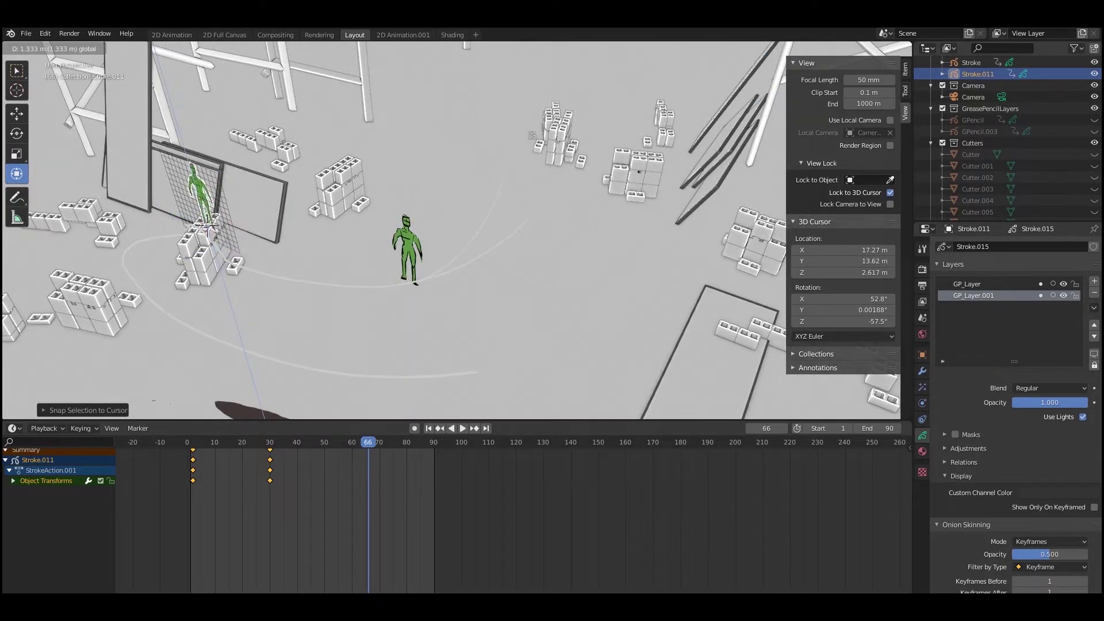
key(Return)
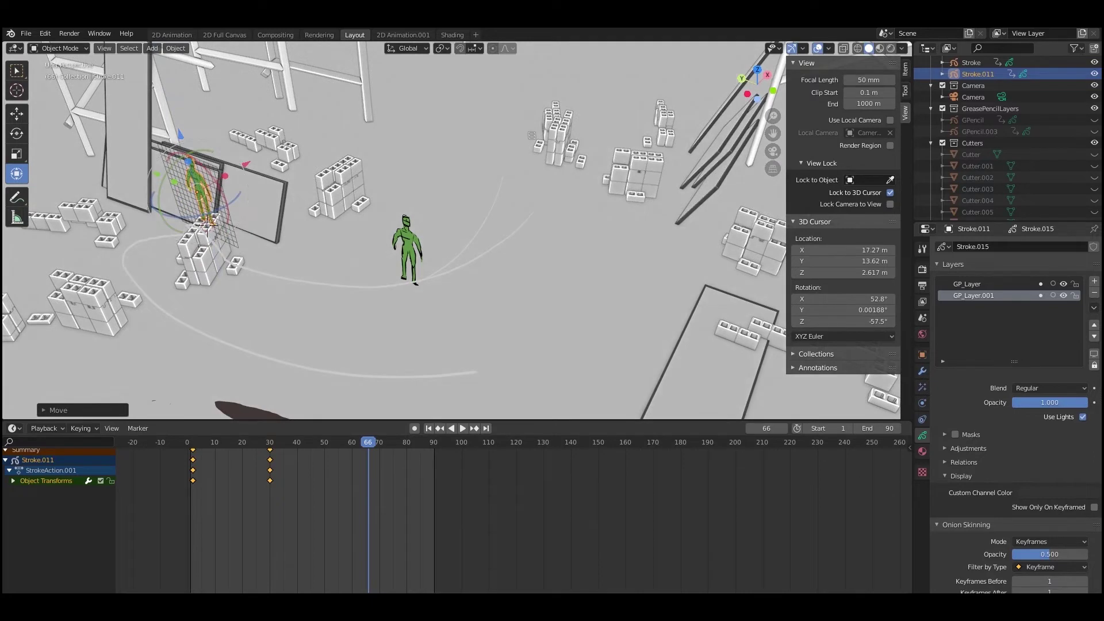
key(i)
key(Return)
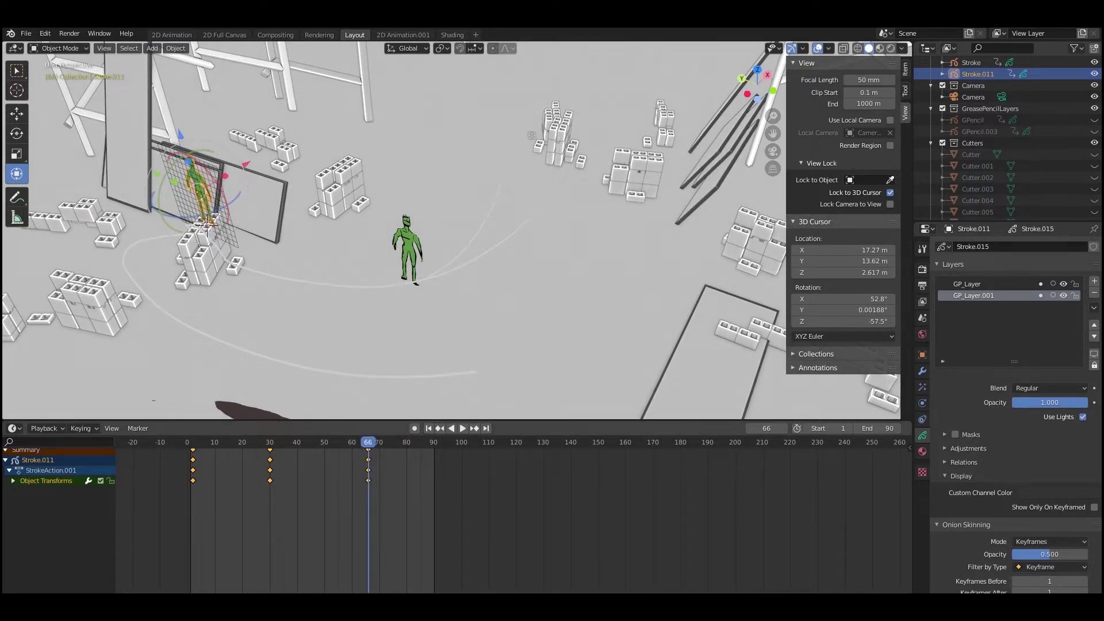
Step: Move the playhead to frame 89 and extend the scene's end frame to 250
drag(369, 442, 432, 442)
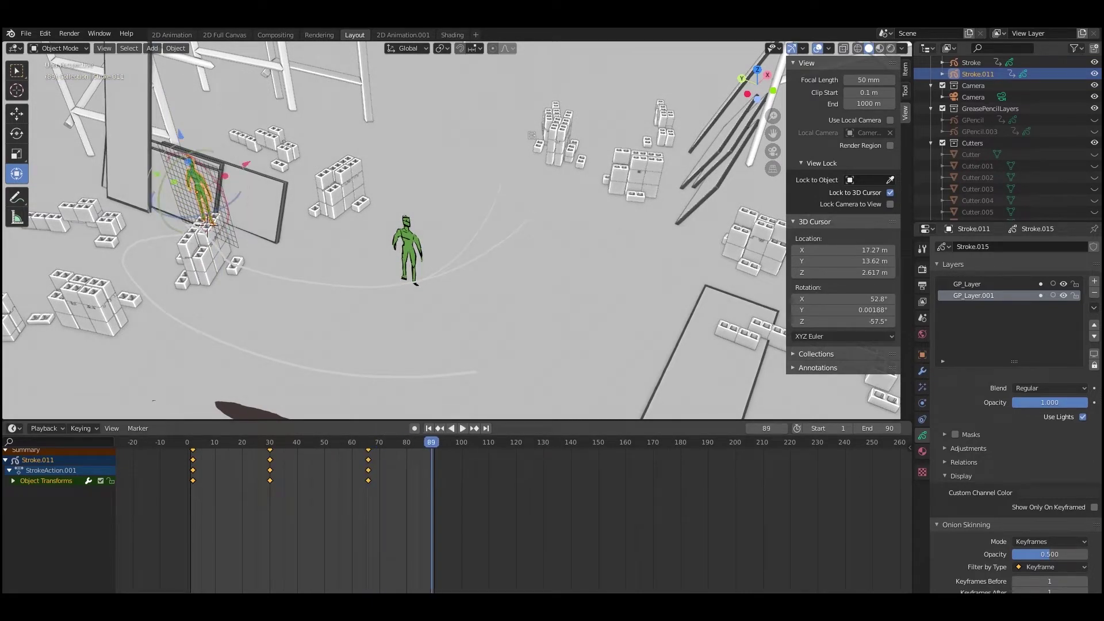
click(877, 429)
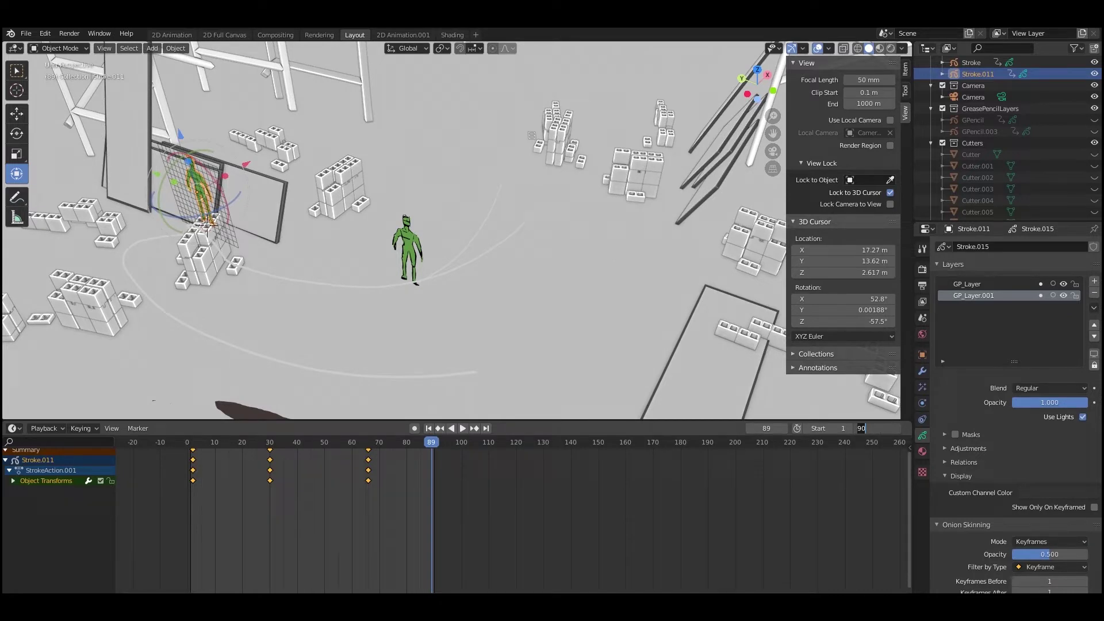
key(Return)
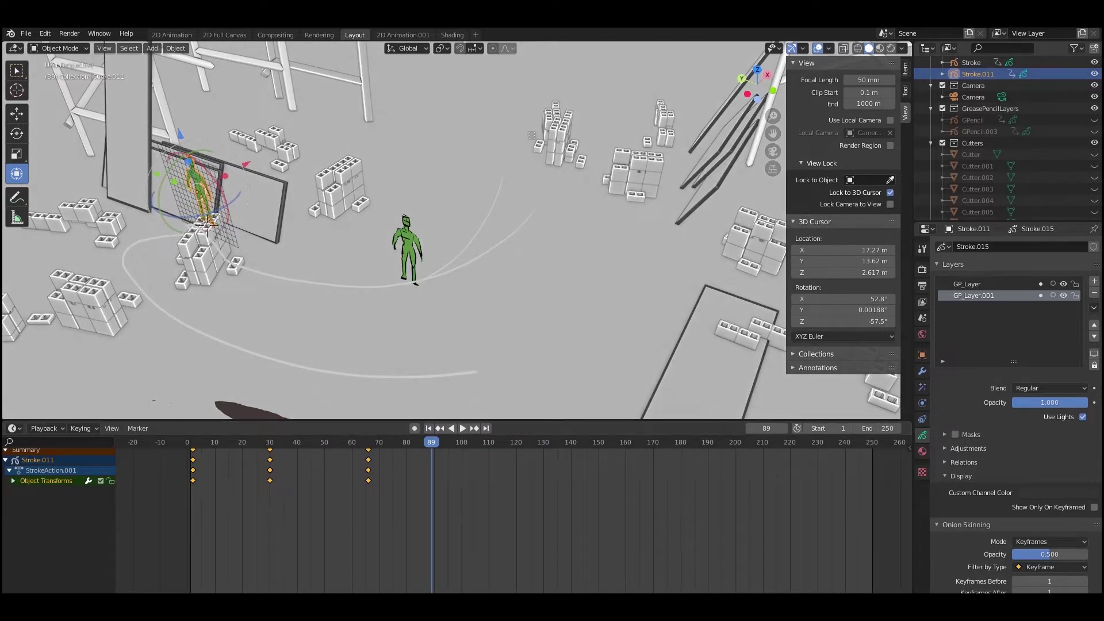
Step: Place the character at the path's bend beyond the brick stack, at about X 16.38 m, Y 17.59 m, raised along Z, and keyframe it at frame 89
shift+right_click(140, 243)
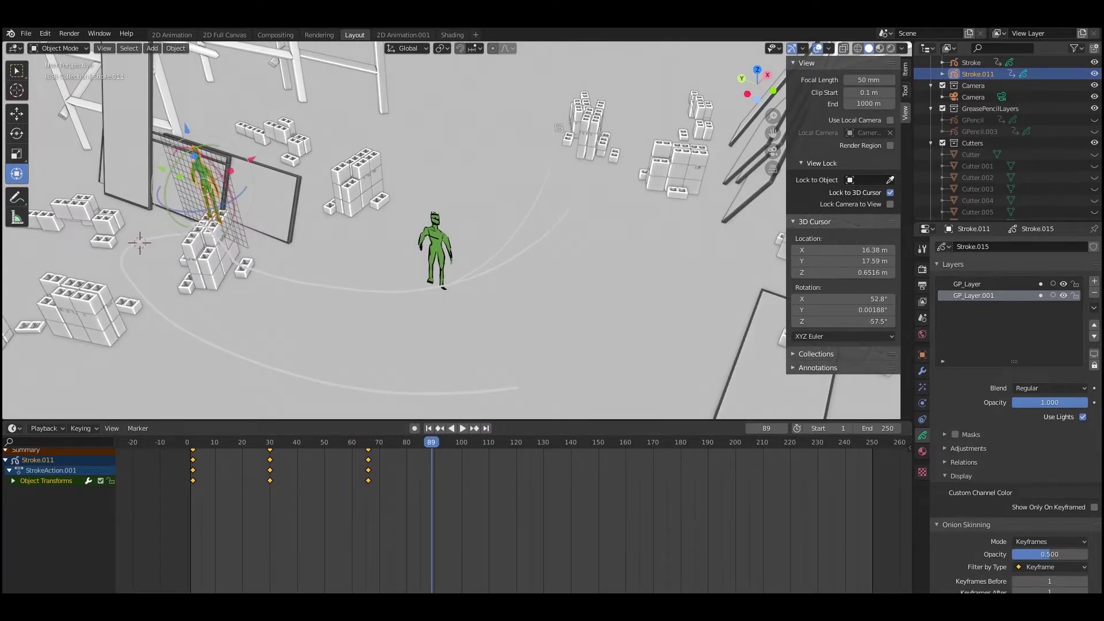
key(shift+s)
click(295, 257)
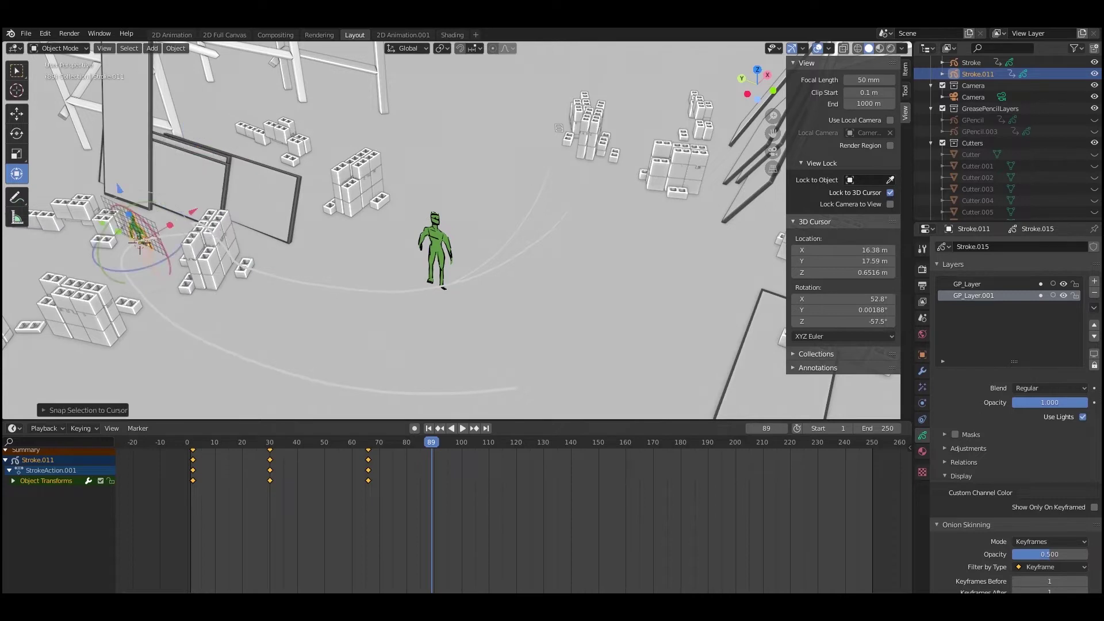
drag(120, 189, 106, 155)
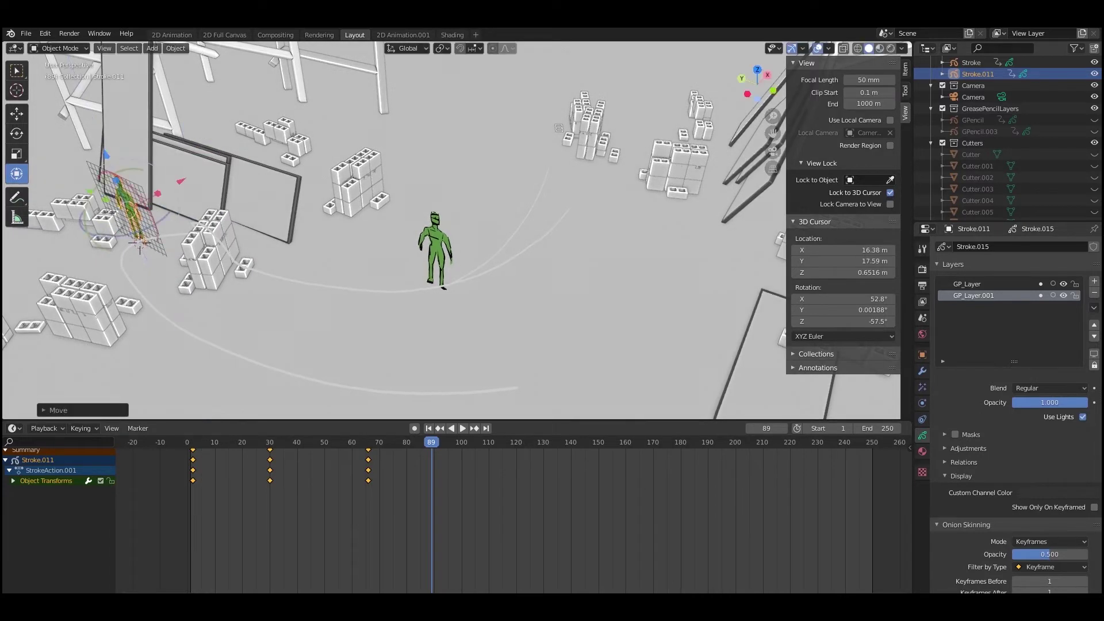
key(i)
key(Return)
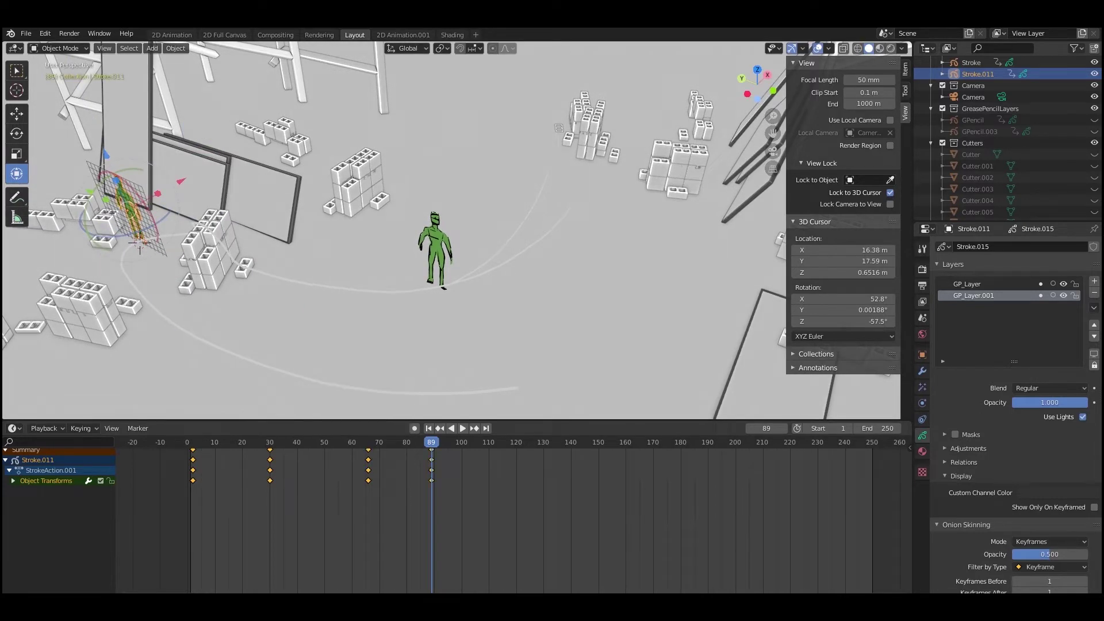
Step: Advance to frame 143 and place the 3D cursor on the path's near return stretch at about X 14.35 m, Y 8.36 m
key(space)
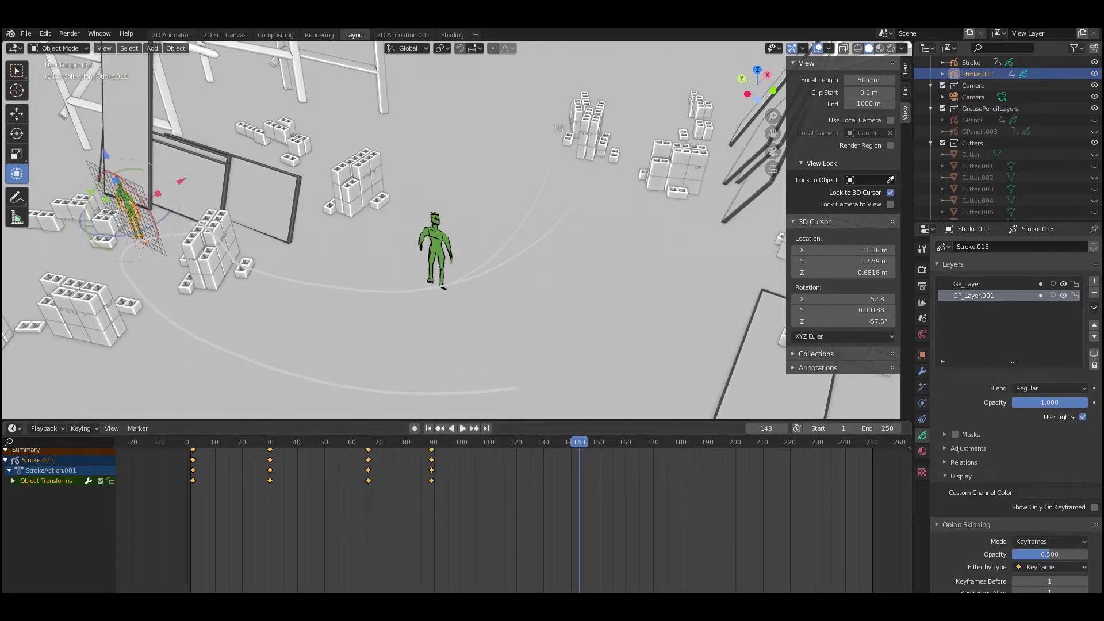
shift+right_click(334, 381)
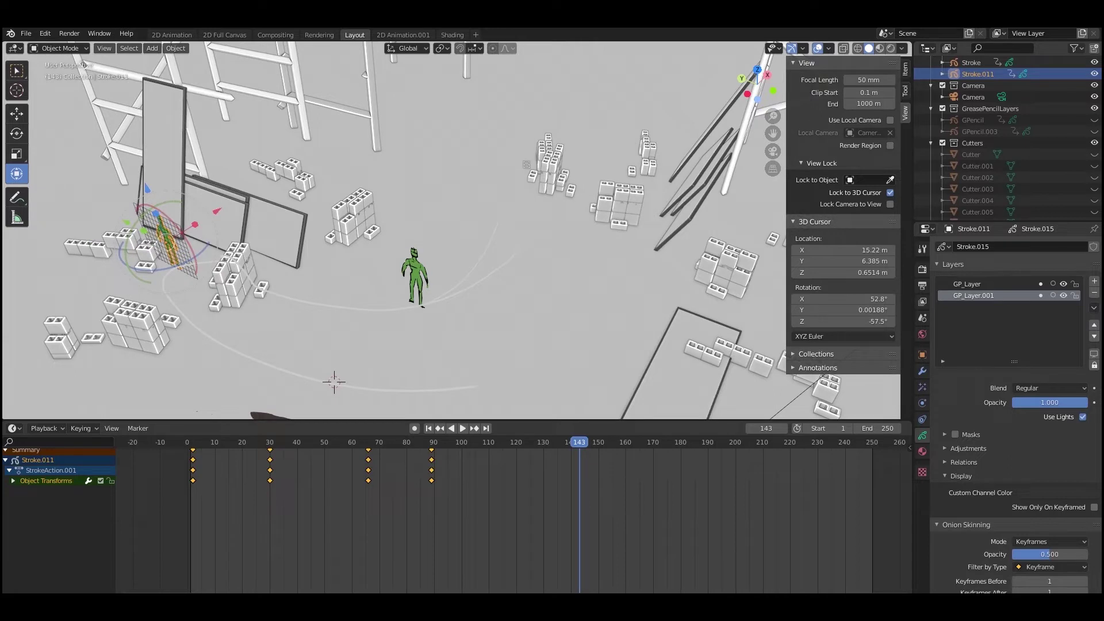
shift+right_click(282, 376)
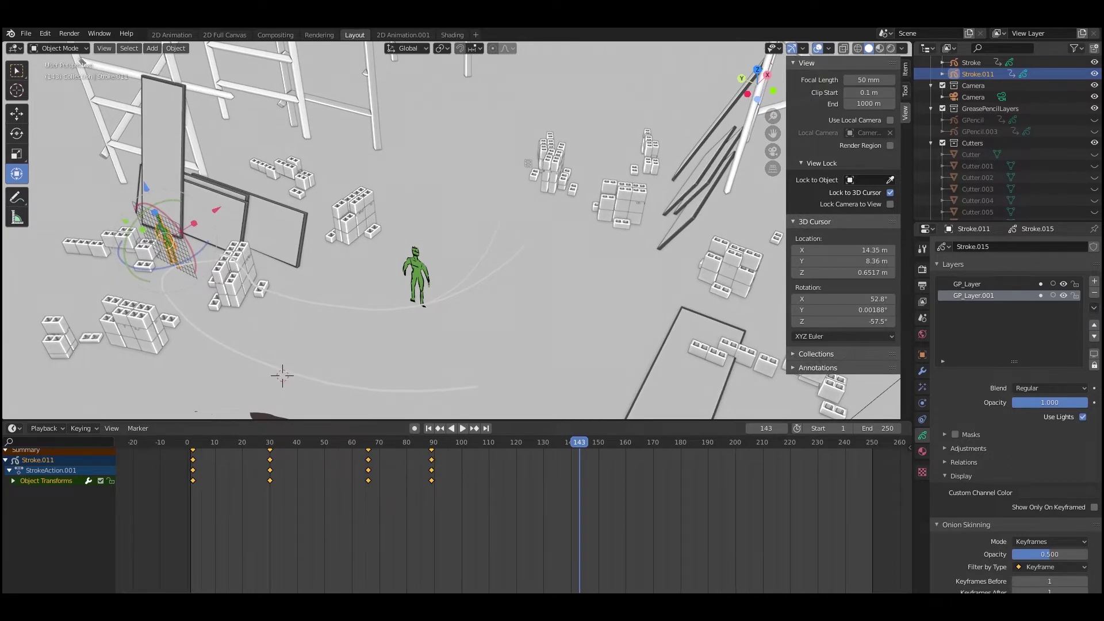
Step: Position the character at the 3D cursor with its feet raised to ground level and insert a LocRotScale keyframe at frame 143
key(shift+s)
click(333, 320)
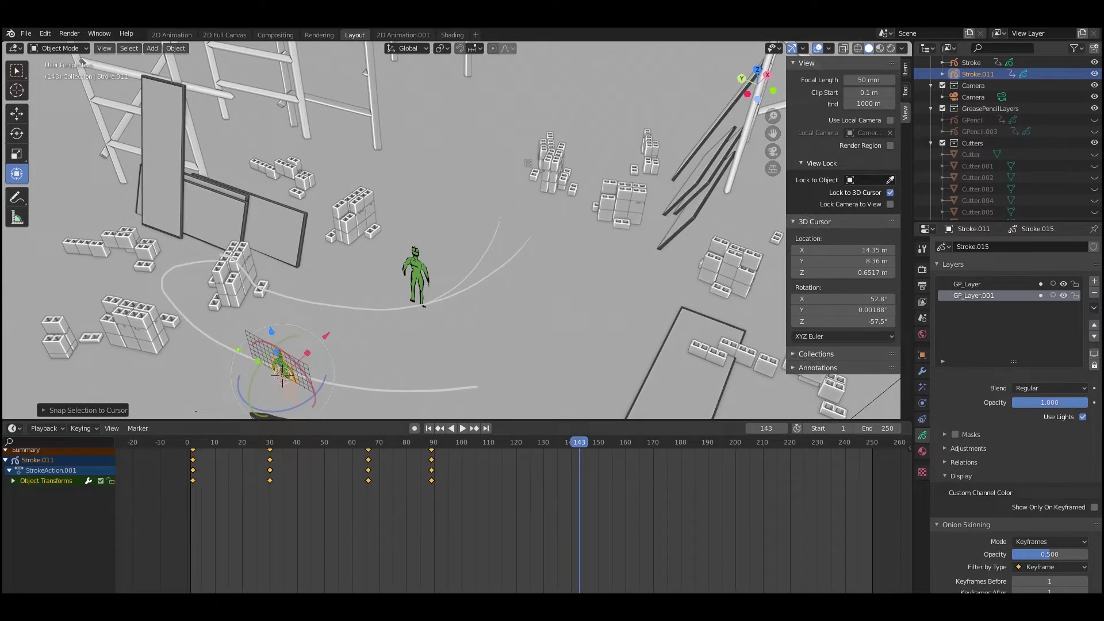
drag(271, 332, 265, 305)
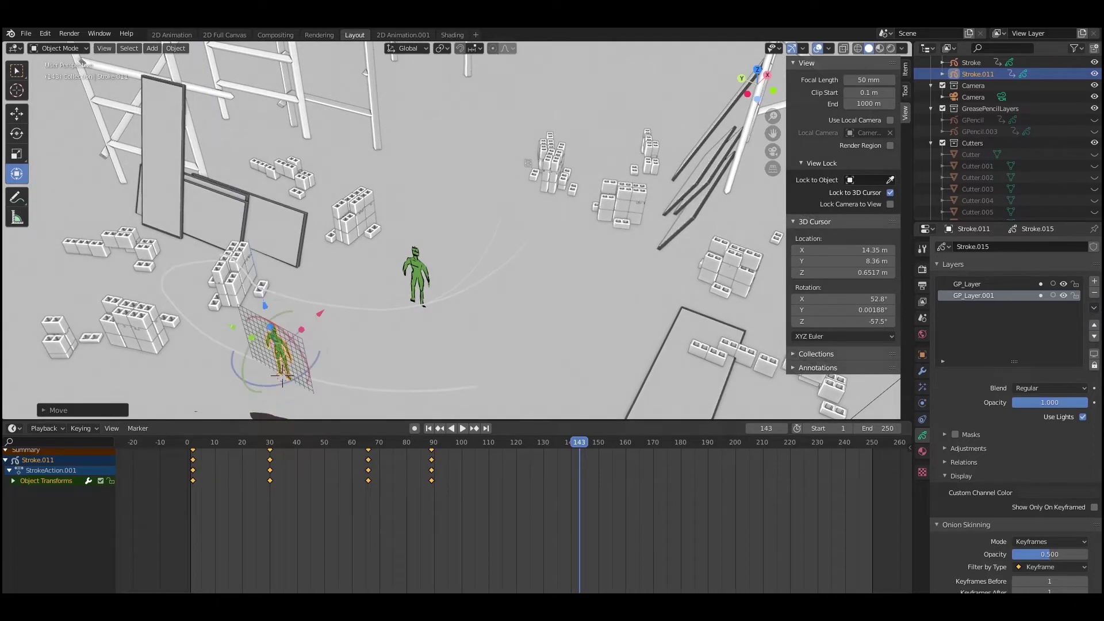
key(i)
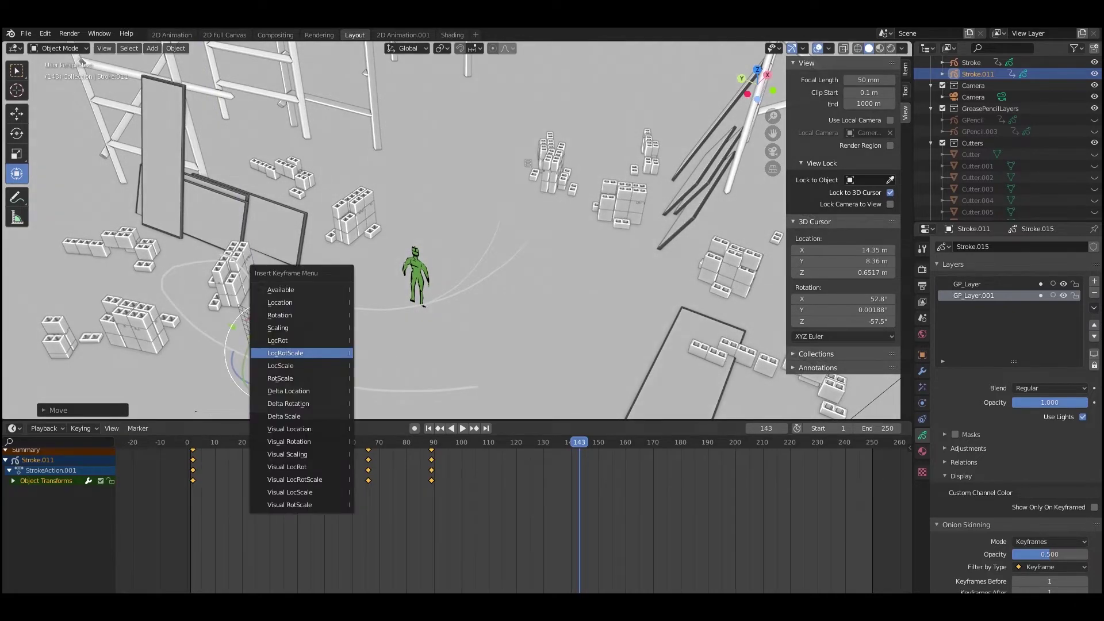
click(333, 353)
Step: Play the animation in reverse and again from the start to review the character's movement along the path
shift+middle_drag(333, 353, 404, 295)
scroll(404, 294, up, 2)
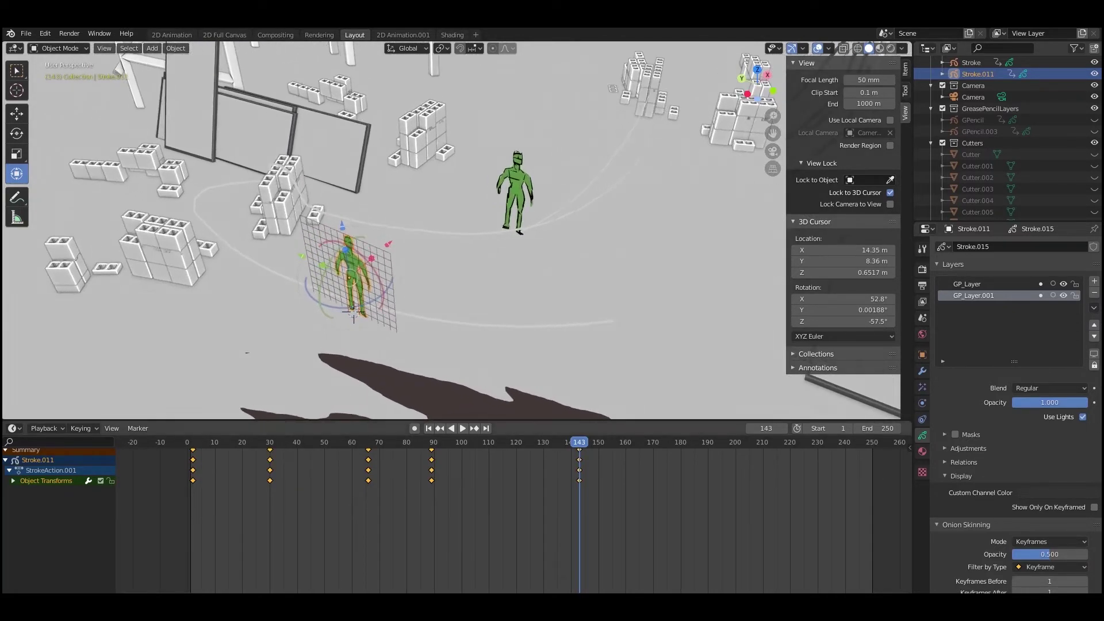
key(ctrl+shift+space)
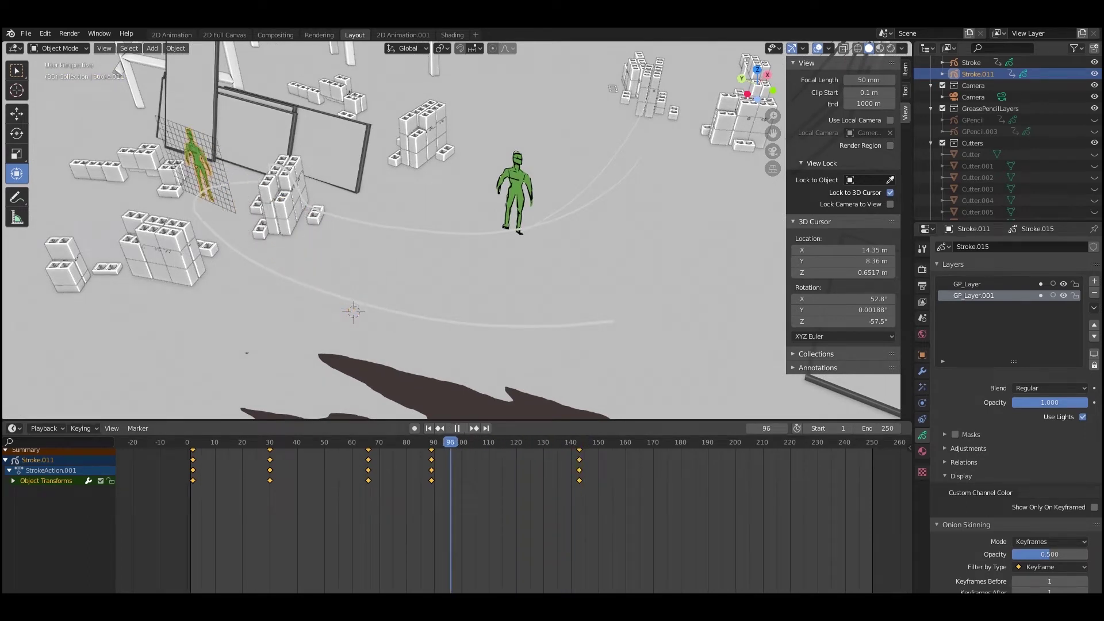
drag(226, 443, 187, 443)
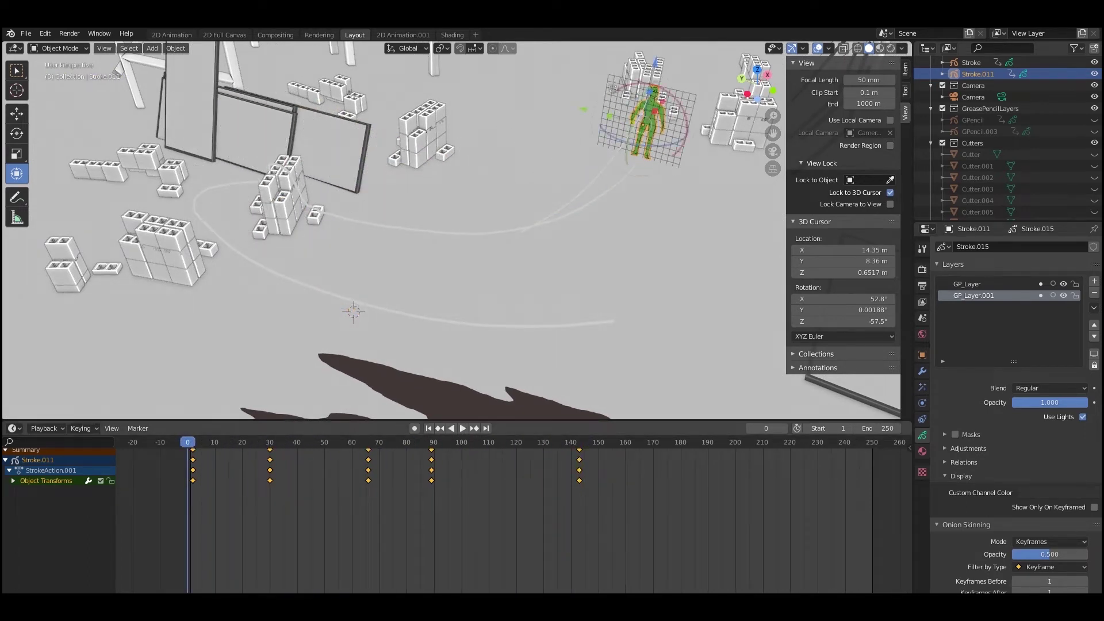
key(space)
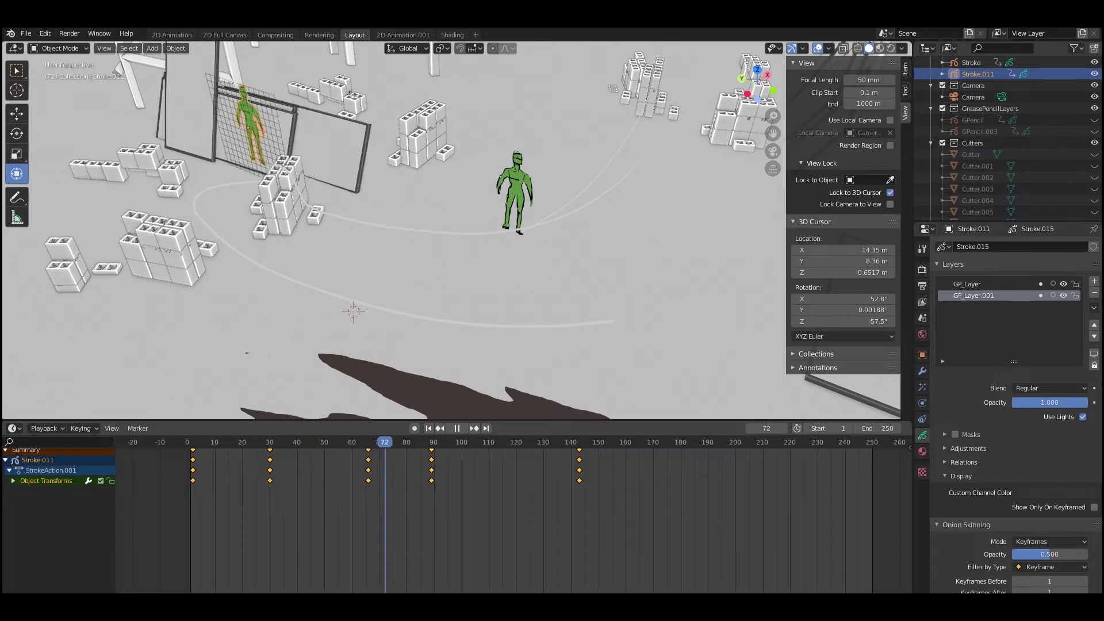
mouse_move(475, 442)
mouse_down()
mouse_move(515, 442)
mouse_move(486, 442)
mouse_up()
Step: Delete the leftover original character standing on the path and select the animated duplicate
click(514, 188)
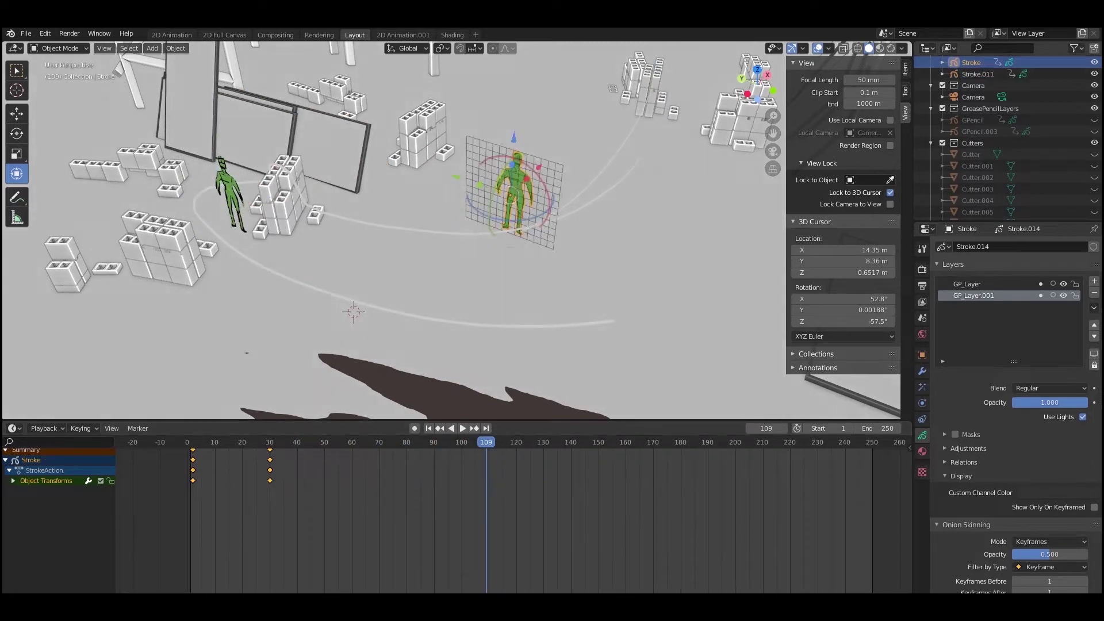
key(Delete)
drag(486, 443, 360, 443)
mouse_move(188, 442)
mouse_down()
mouse_move(363, 442)
mouse_move(189, 443)
mouse_up()
click(429, 186)
Step: Replay the remaining character's animation and inspect it up close around frame 27
key(space)
drag(324, 442, 262, 443)
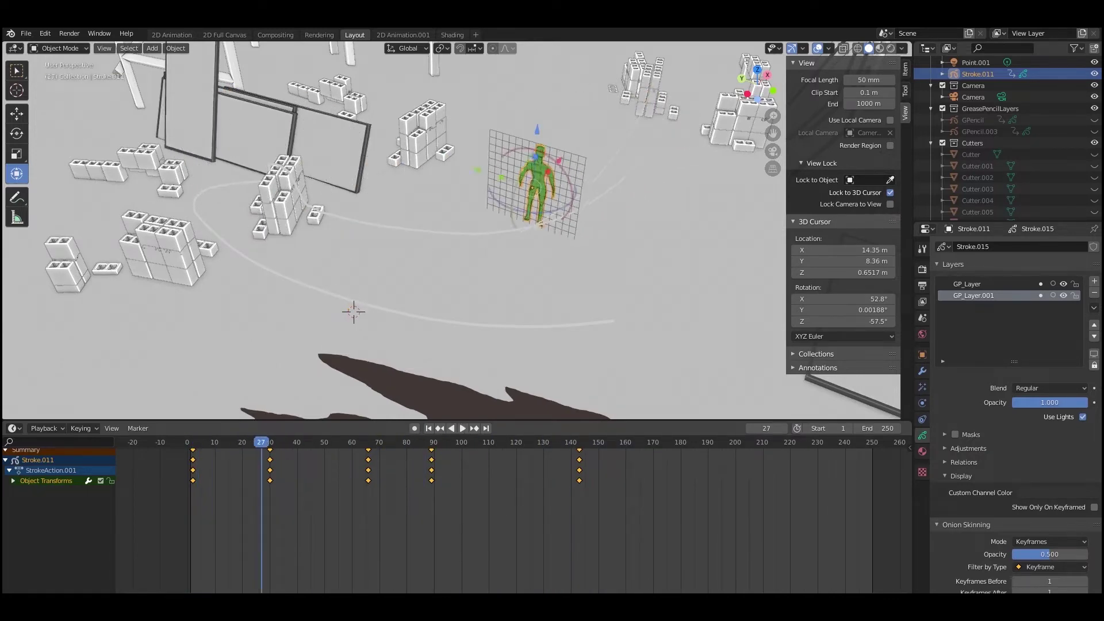
middle_drag(368, 299, 359, 325)
scroll(372, 263, up, 4)
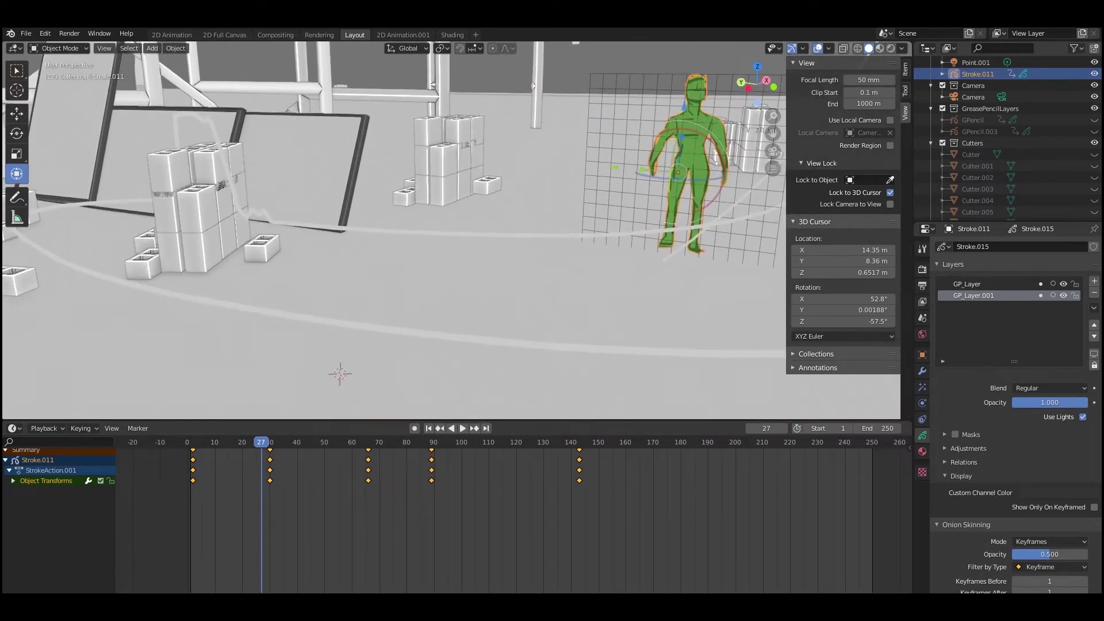
key(space)
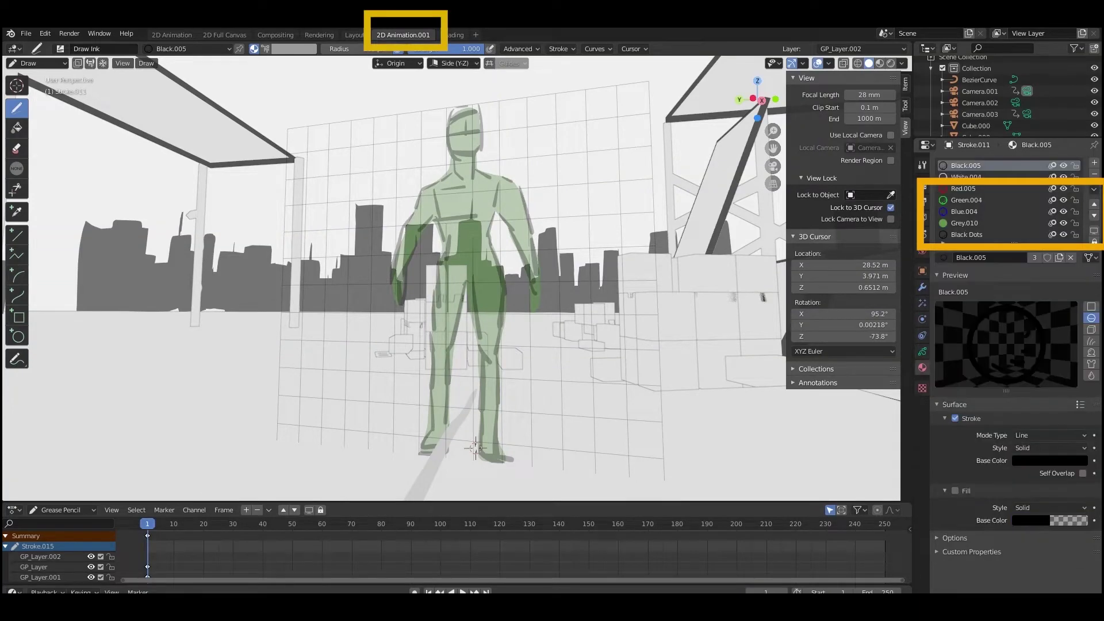
Step: Sketch a rough black ink pose with head, torso, arms and legs over the green figure on GP_Layer.002 at frame 1
click(922, 351)
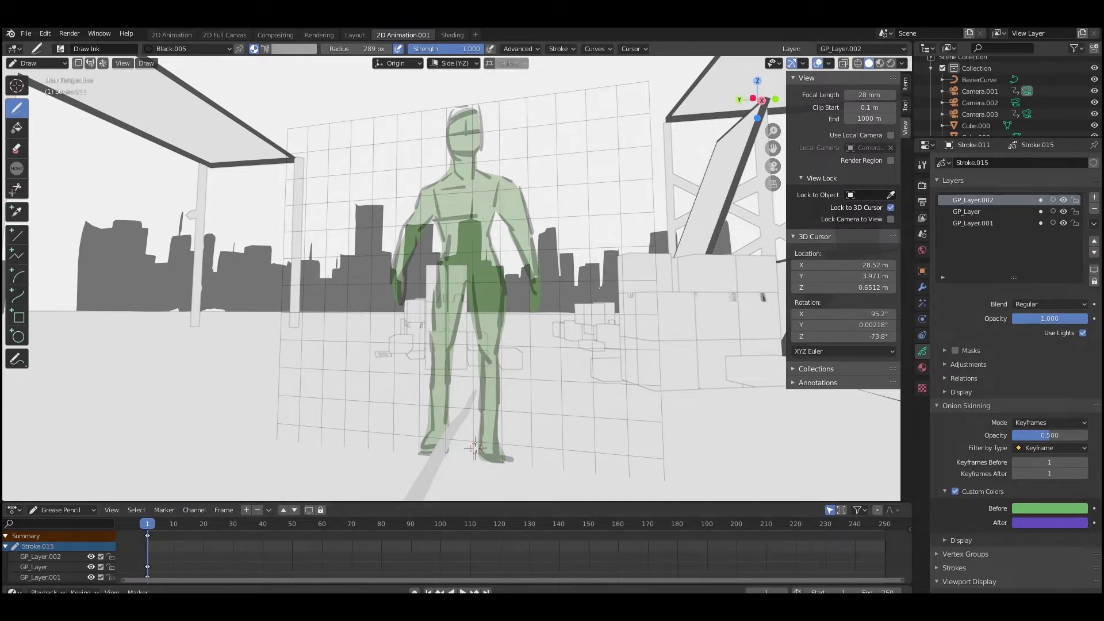
mouse_move(448, 210)
mouse_down()
mouse_move(473, 198)
mouse_move(462, 187)
mouse_up()
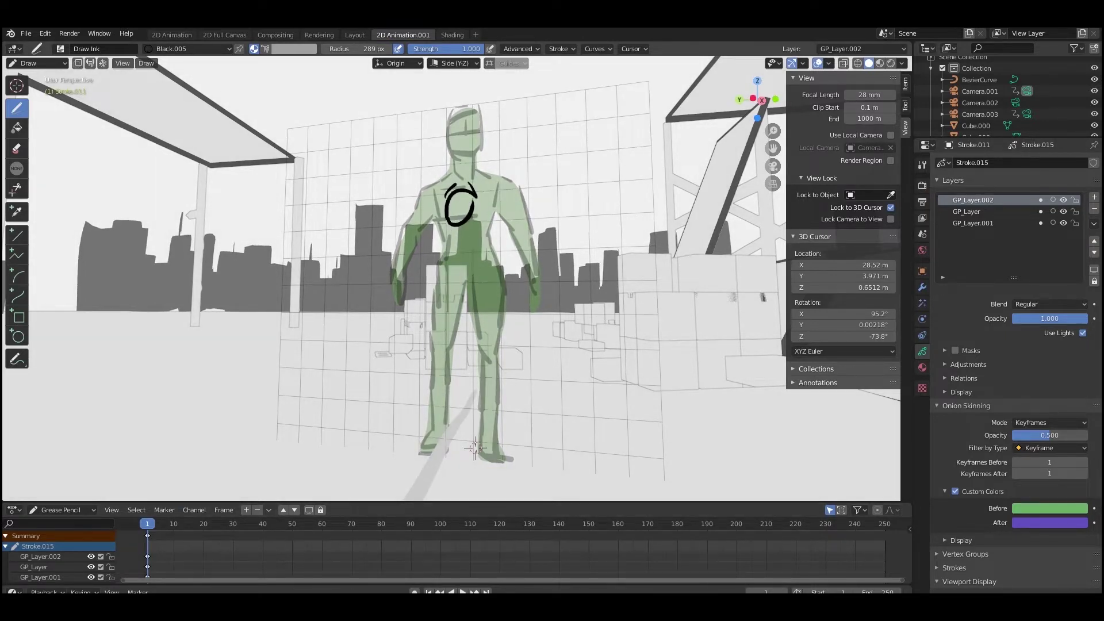
ctrl+middle_drag(466, 230, 466, 253)
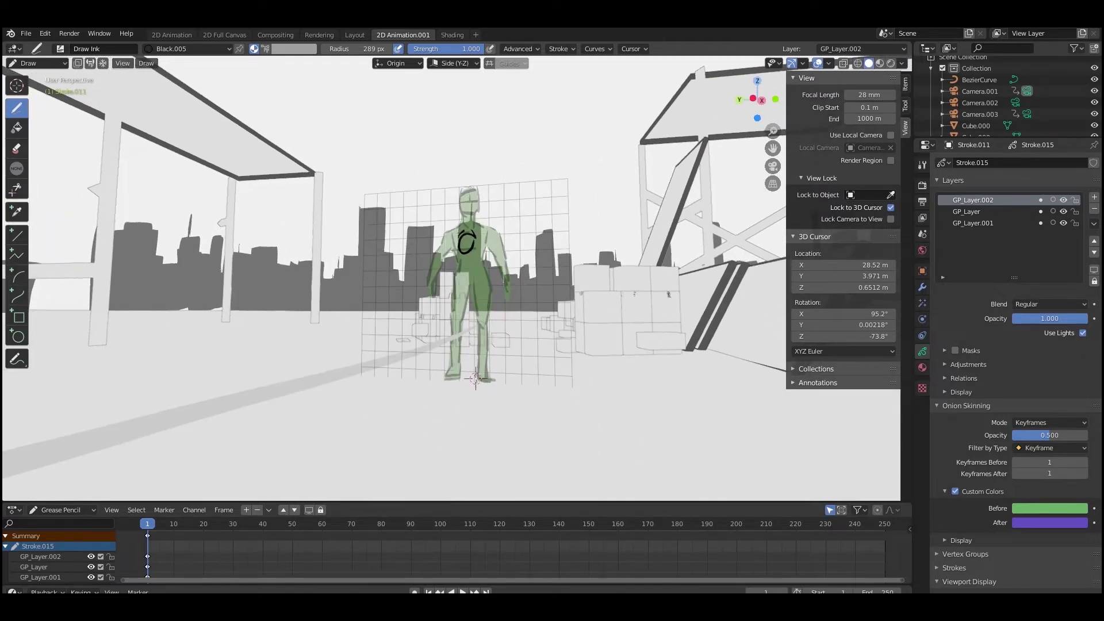
mouse_move(469, 234)
mouse_down()
mouse_move(493, 270)
mouse_move(437, 280)
mouse_move(468, 284)
mouse_up()
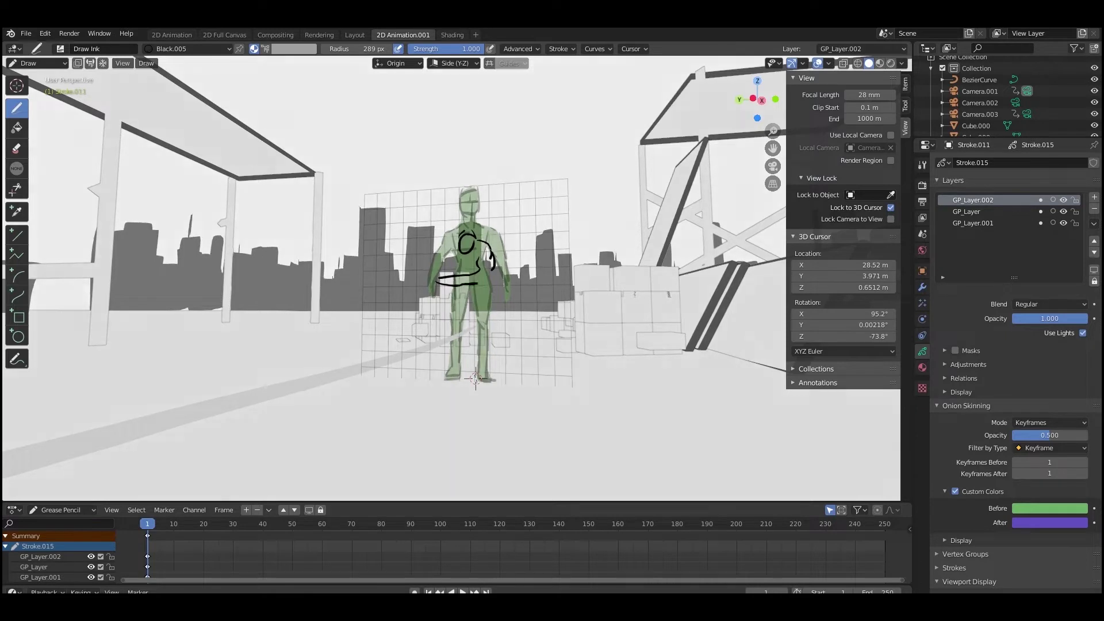
mouse_move(450, 231)
mouse_down()
mouse_move(446, 244)
mouse_move(458, 230)
mouse_move(477, 260)
mouse_move(446, 227)
mouse_move(472, 268)
mouse_move(446, 329)
mouse_move(461, 315)
mouse_move(458, 363)
mouse_up()
drag(498, 294, 483, 307)
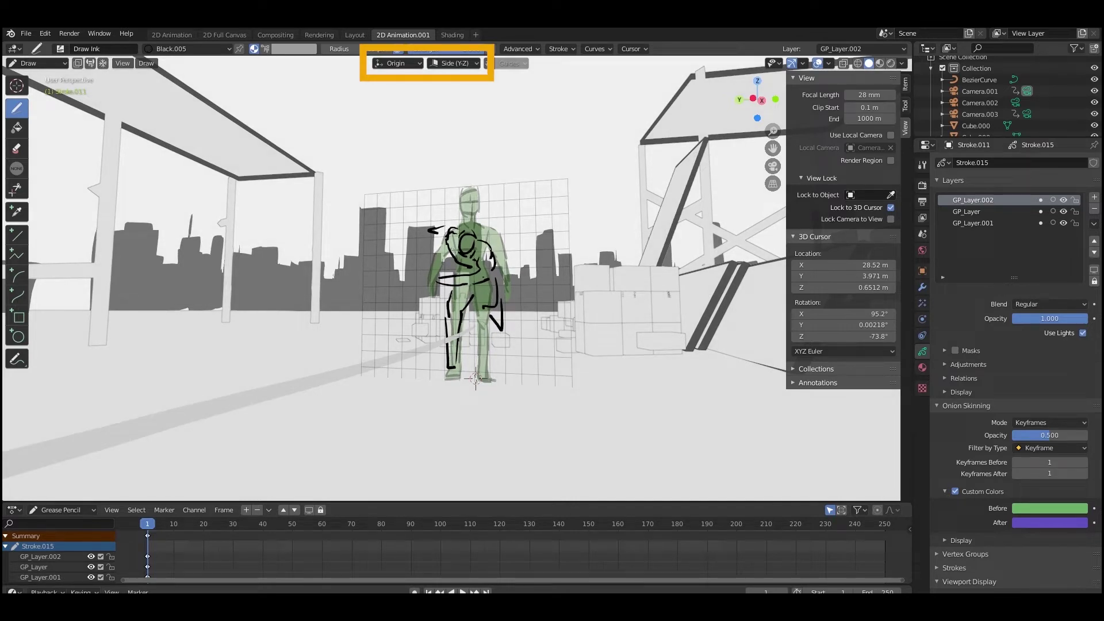
drag(372, 74, 475, 74)
key(ctrl+z)
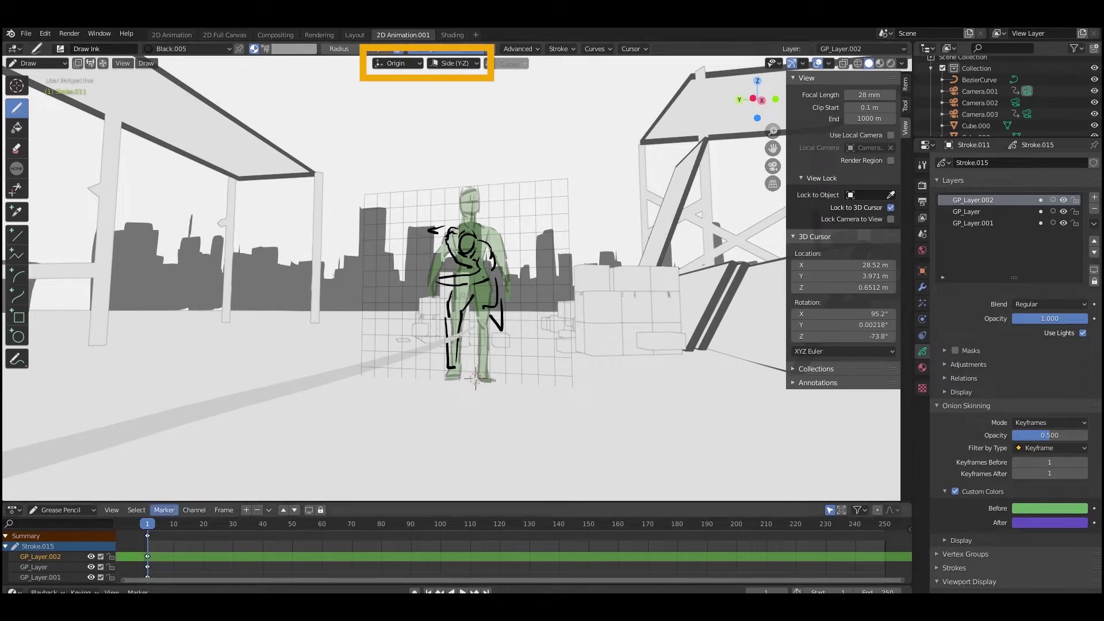
Step: Draw a new leg pose in black ink at frame 15, with two question marks beside the figure
drag(147, 524, 189, 523)
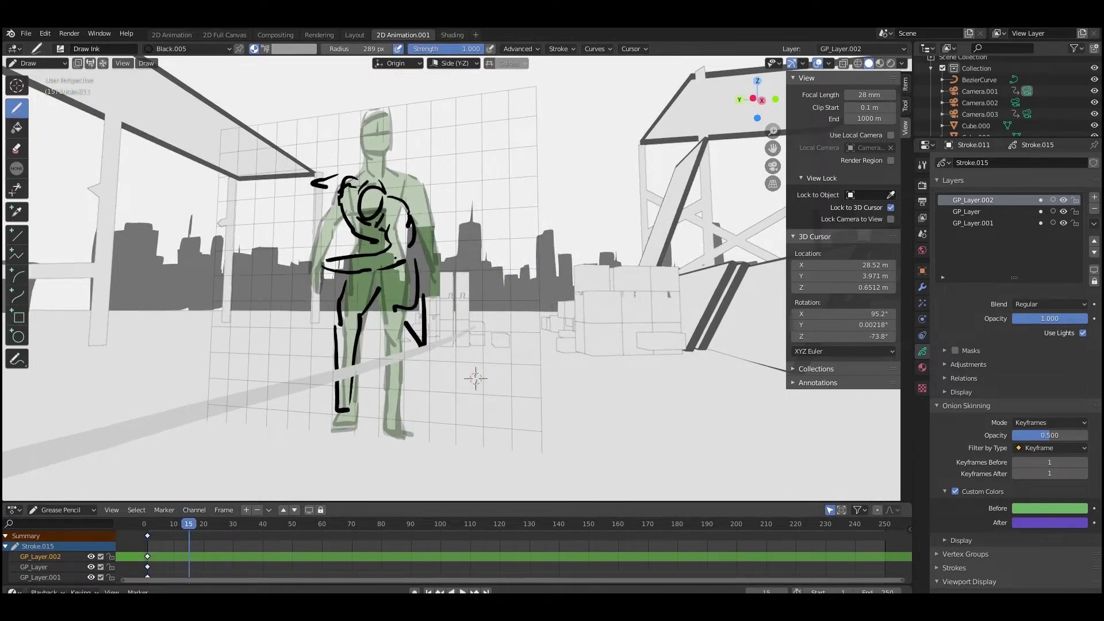
mouse_move(383, 273)
mouse_down()
mouse_move(360, 415)
mouse_move(414, 297)
mouse_move(413, 251)
mouse_up()
drag(473, 128, 487, 152)
click(489, 176)
mouse_move(486, 272)
mouse_down()
mouse_move(497, 271)
mouse_move(489, 299)
mouse_up()
click(485, 335)
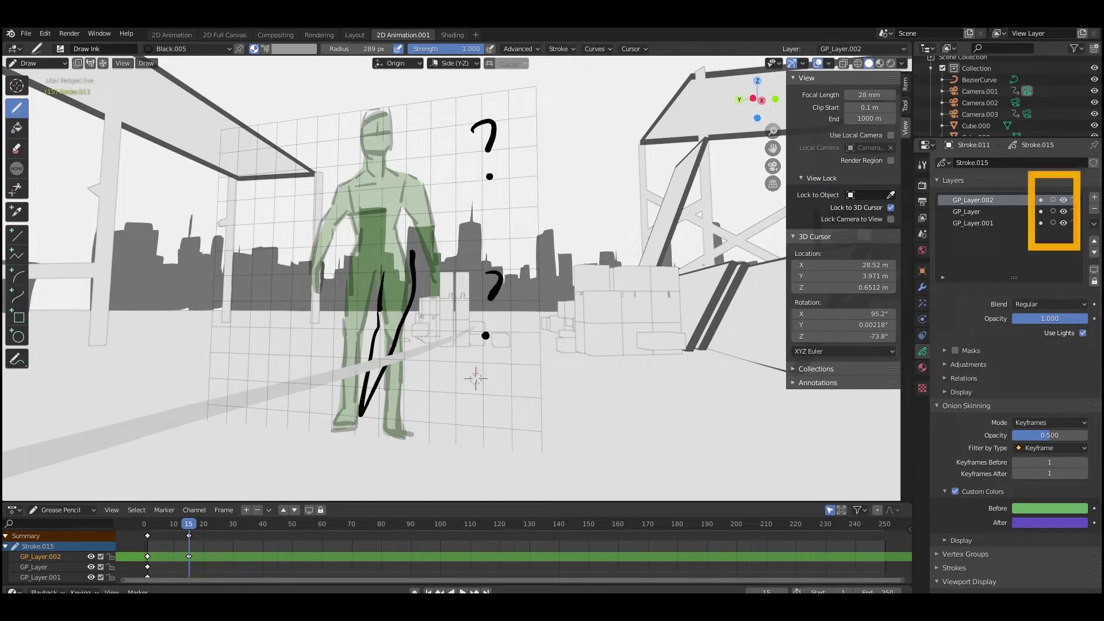
Step: Enable onion skinning for GP_Layer.002 and set the Fade Layers viewport overlay to 0.177
click(1052, 199)
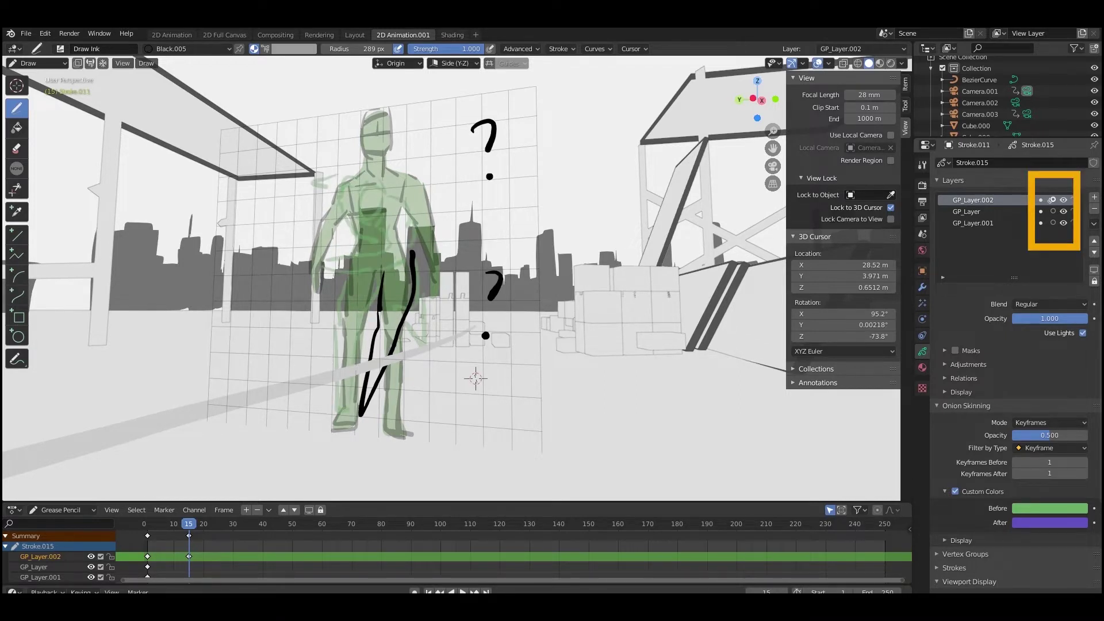
click(829, 63)
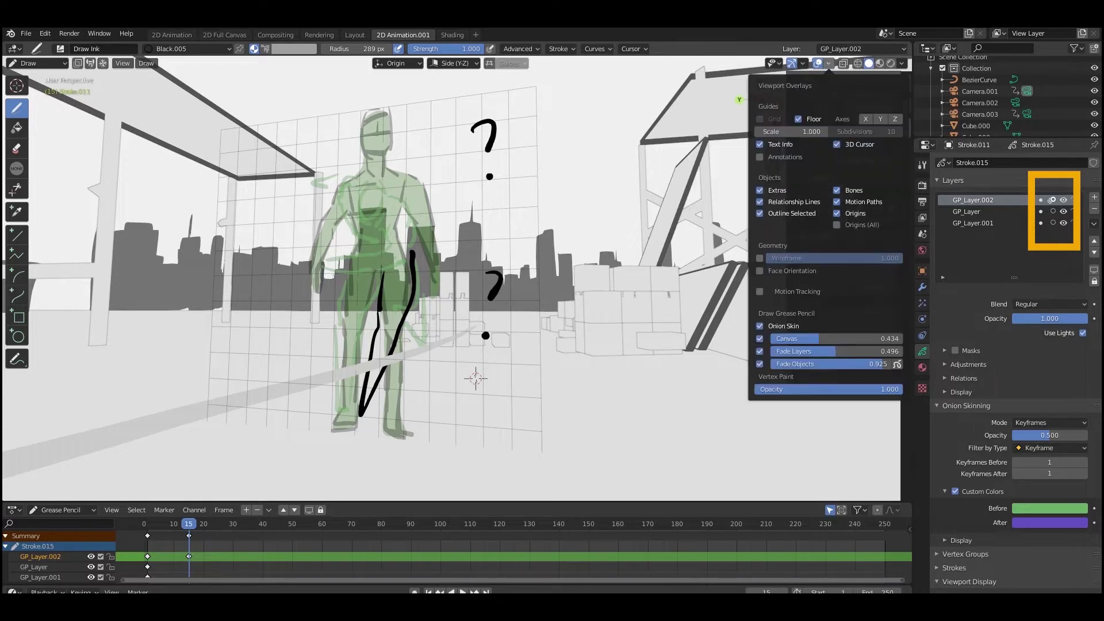
drag(836, 352, 794, 351)
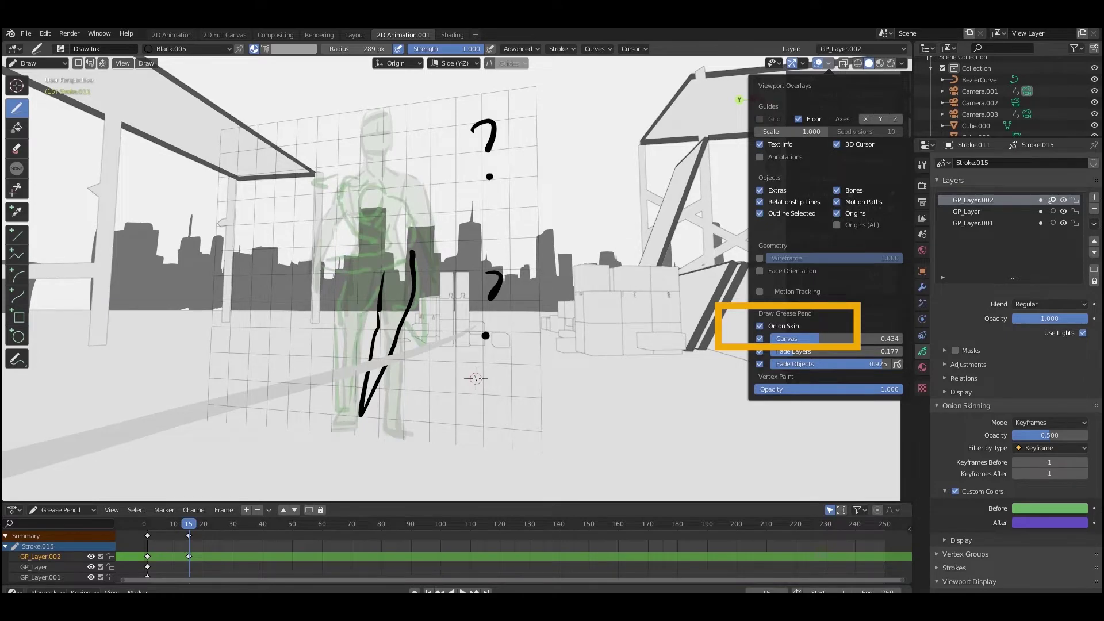
key(n)
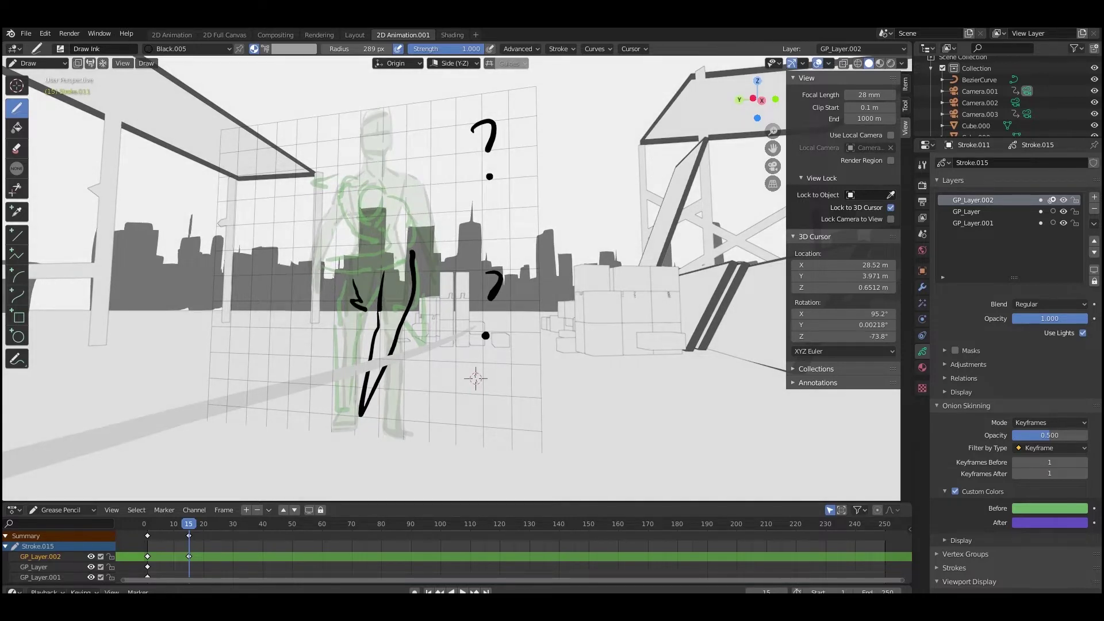
Step: Add the head, shoulder and an outstretched arm to the frame 15 pose in black ink
mouse_move(365, 199)
mouse_down()
mouse_move(371, 211)
mouse_move(357, 217)
mouse_up()
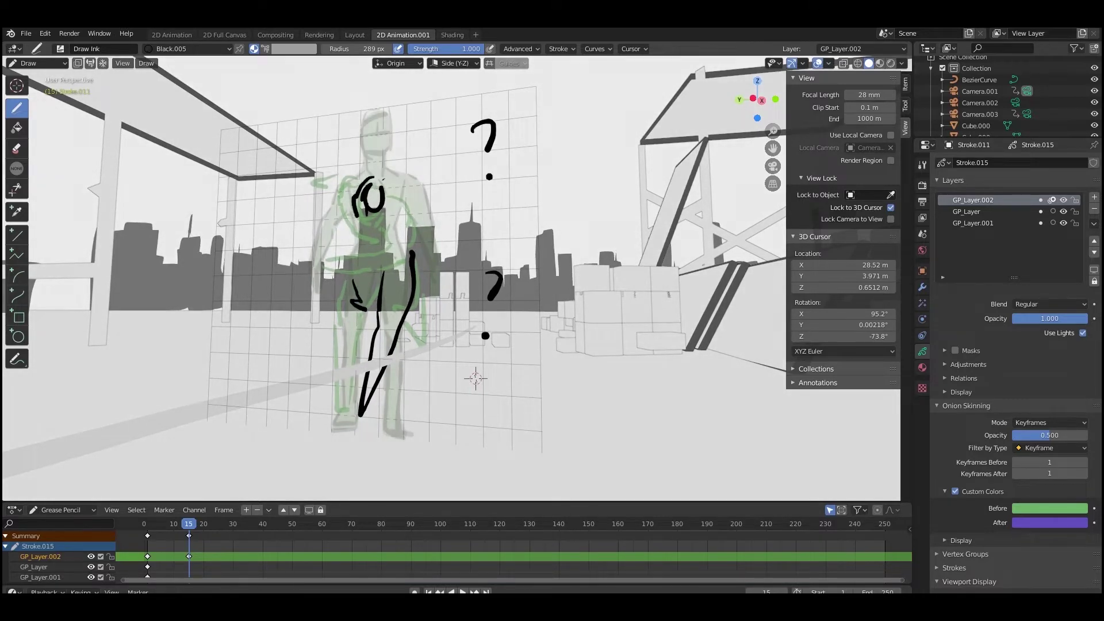
drag(387, 180, 461, 161)
drag(412, 206, 476, 169)
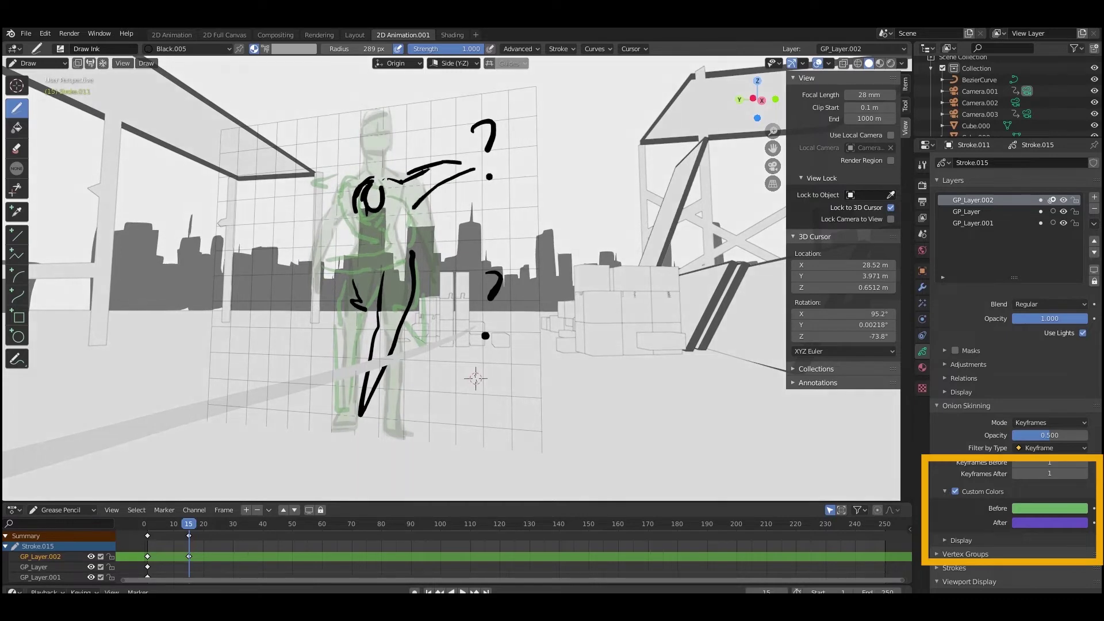
Step: Complete the frame 15 pose with torso lines and a bent second arm in black ink
scroll(451, 278, down, 3)
mouse_move(407, 290)
mouse_down()
mouse_move(431, 282)
mouse_move(402, 303)
mouse_move(401, 330)
mouse_up()
Step: Advance to frame 26 and draw a new pose in black ink with bent legs, torso, head and arms over the moved figure
key(space)
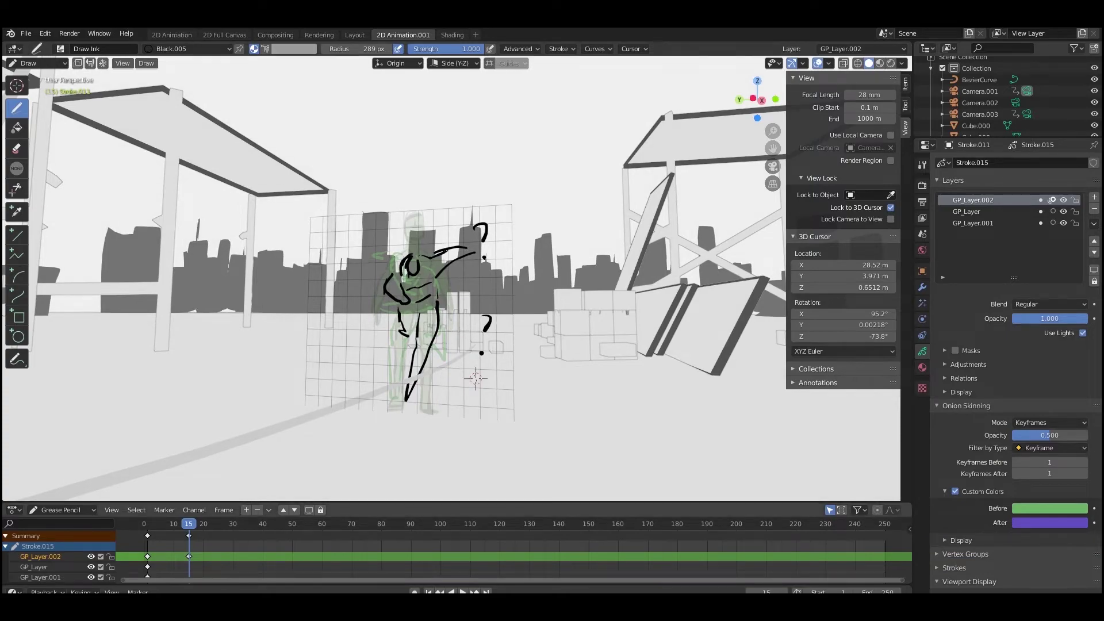
shift+middle_drag(476, 378, 586, 352)
scroll(587, 353, down, 1)
scroll(588, 353, down, 4)
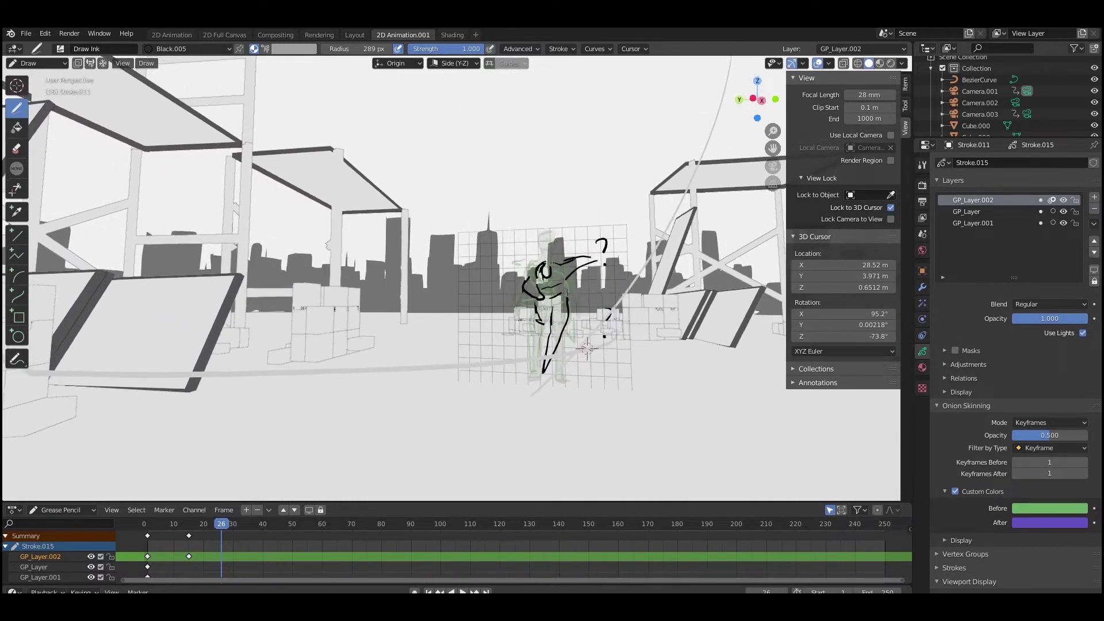
drag(518, 325, 533, 352)
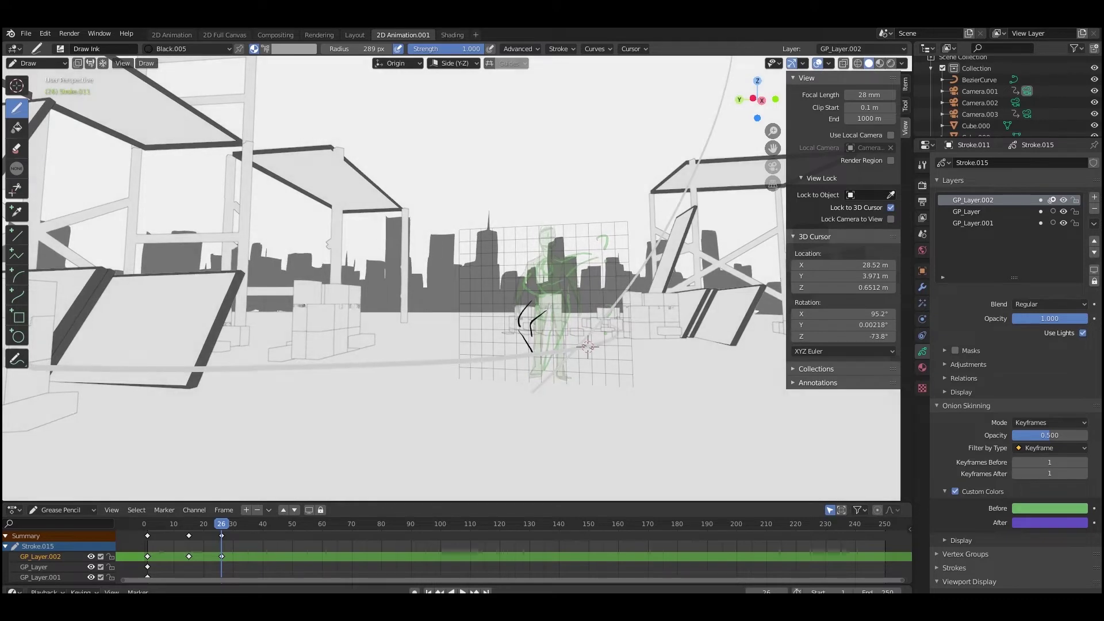
drag(566, 301, 584, 334)
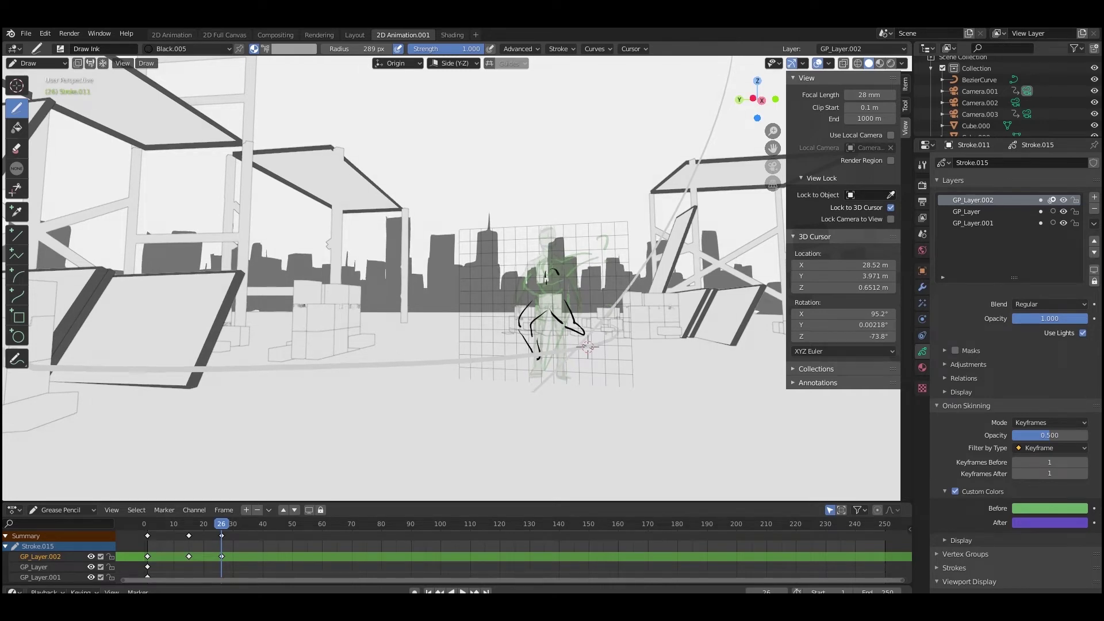
drag(529, 295, 558, 286)
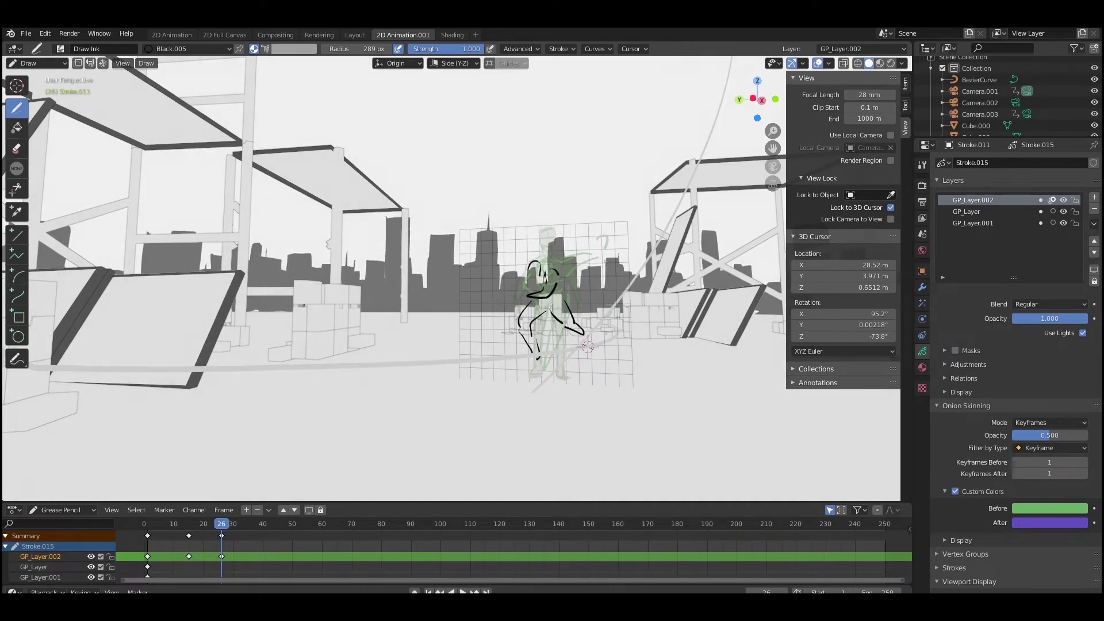
drag(556, 284, 566, 302)
mouse_move(527, 268)
mouse_down()
mouse_move(532, 278)
mouse_move(518, 273)
mouse_up()
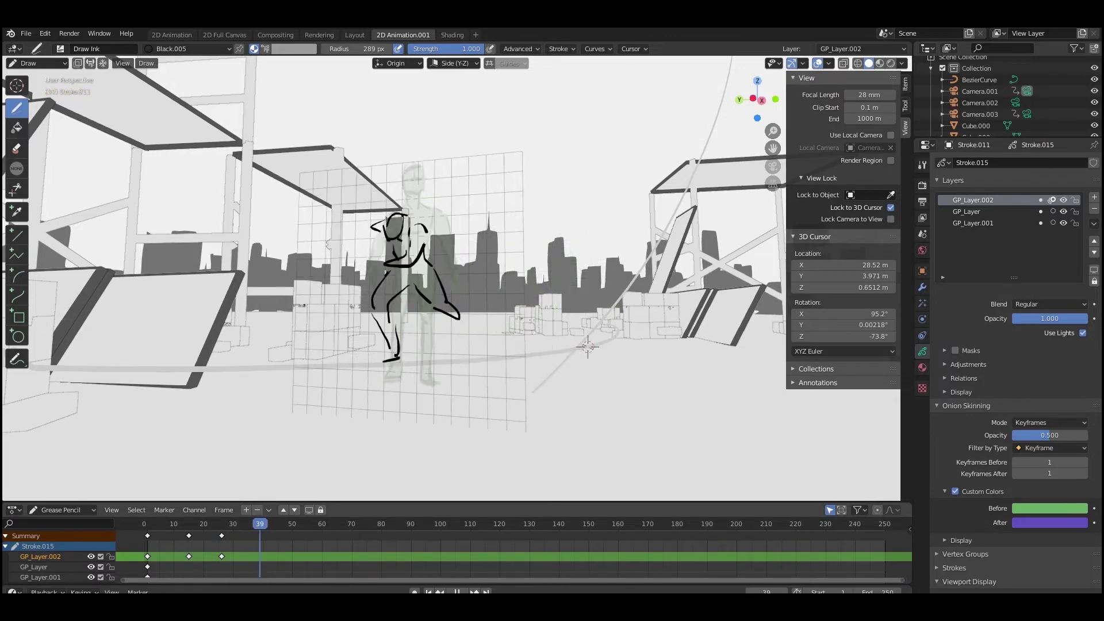
Step: Draw a forward-leaning pose at frame 39 in black ink, with legs trailing behind, torso, head, a raised arm and a lowered arm
key(space)
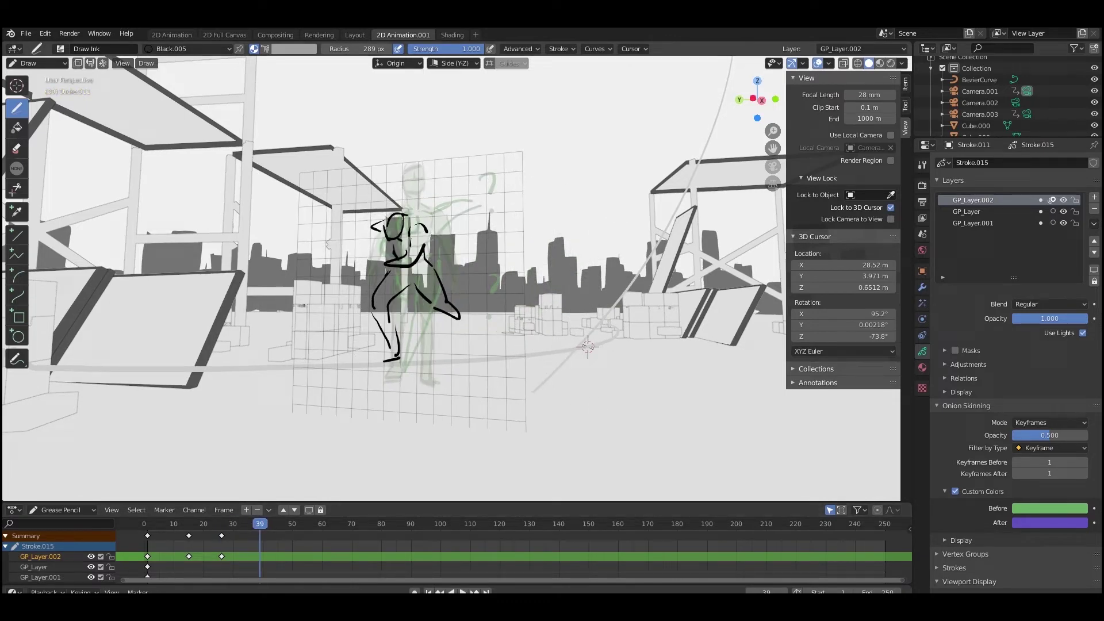
mouse_move(414, 296)
mouse_down()
mouse_move(449, 277)
mouse_move(463, 229)
mouse_move(420, 204)
mouse_up()
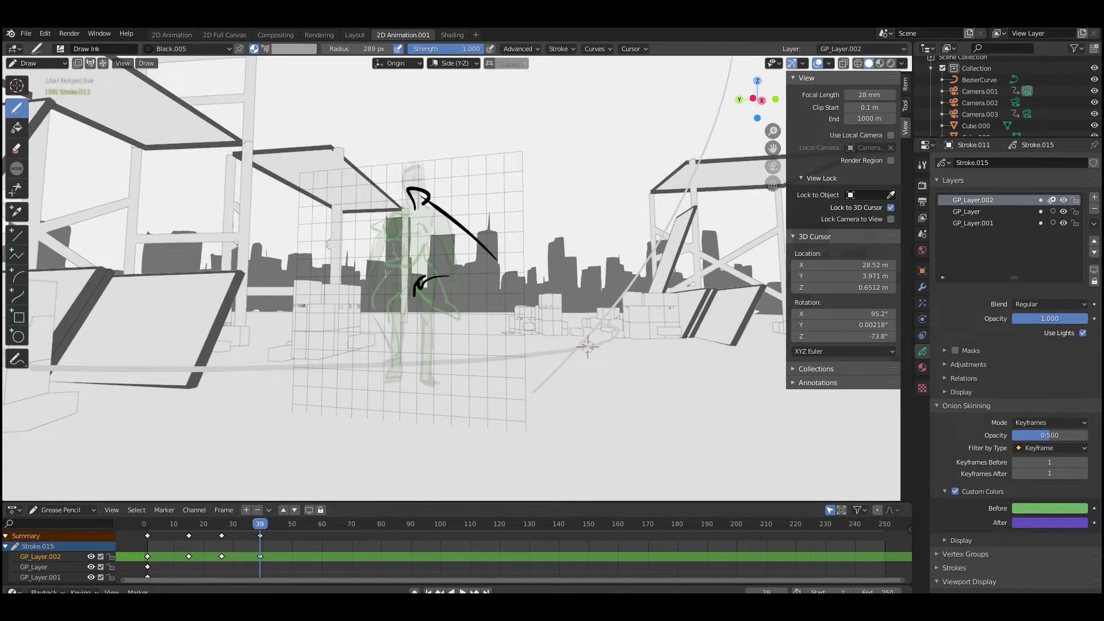
shift+middle_drag(420, 204, 458, 207)
drag(485, 268, 481, 299)
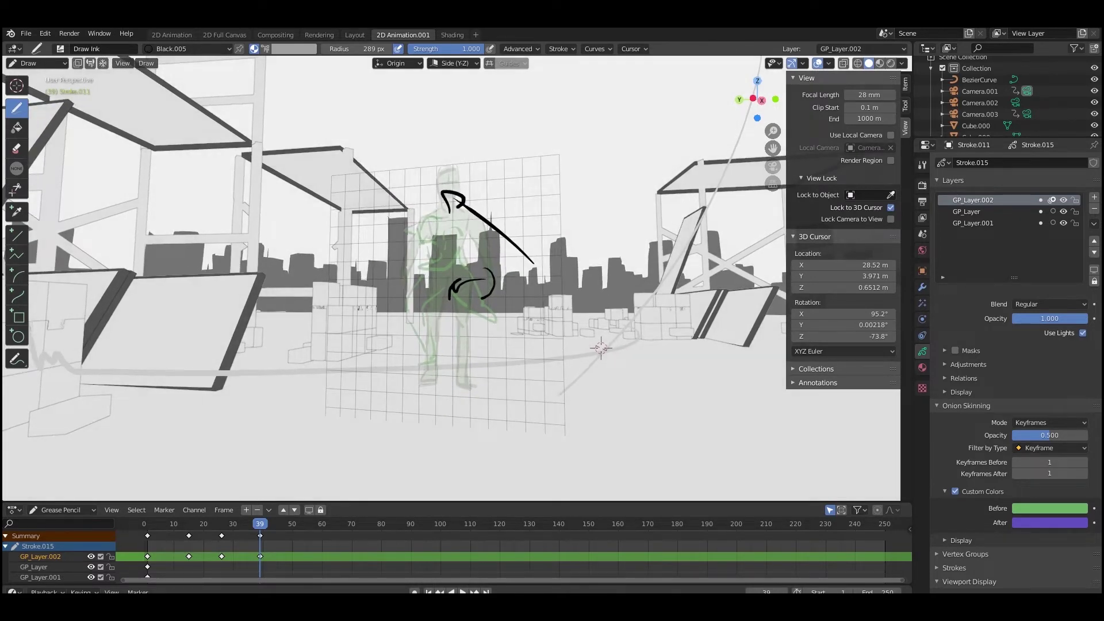
drag(475, 315, 504, 340)
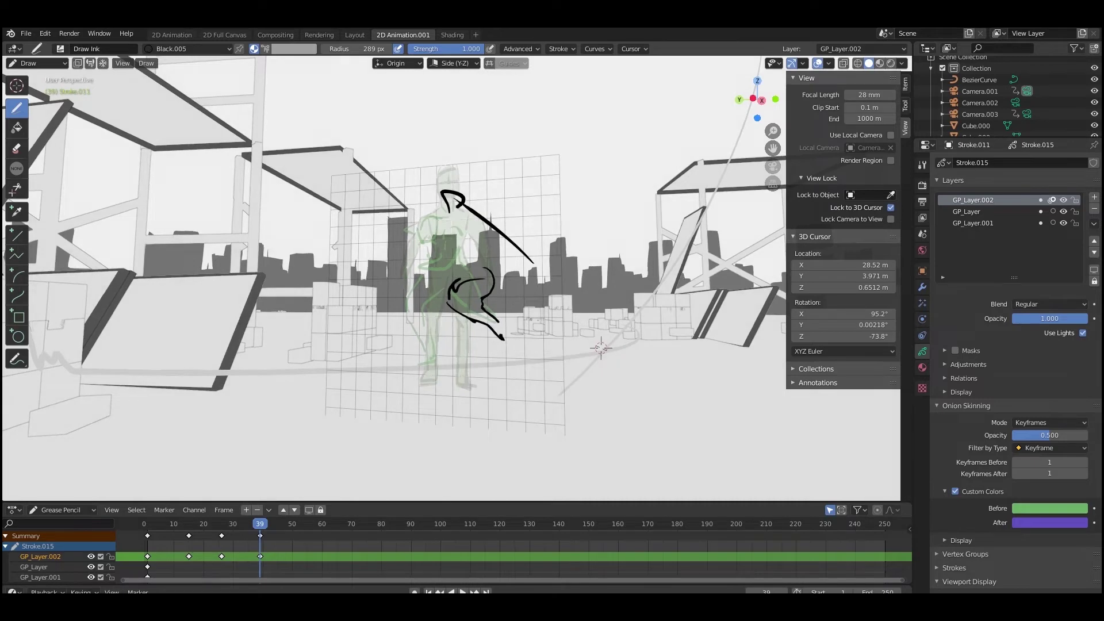
drag(492, 296, 549, 349)
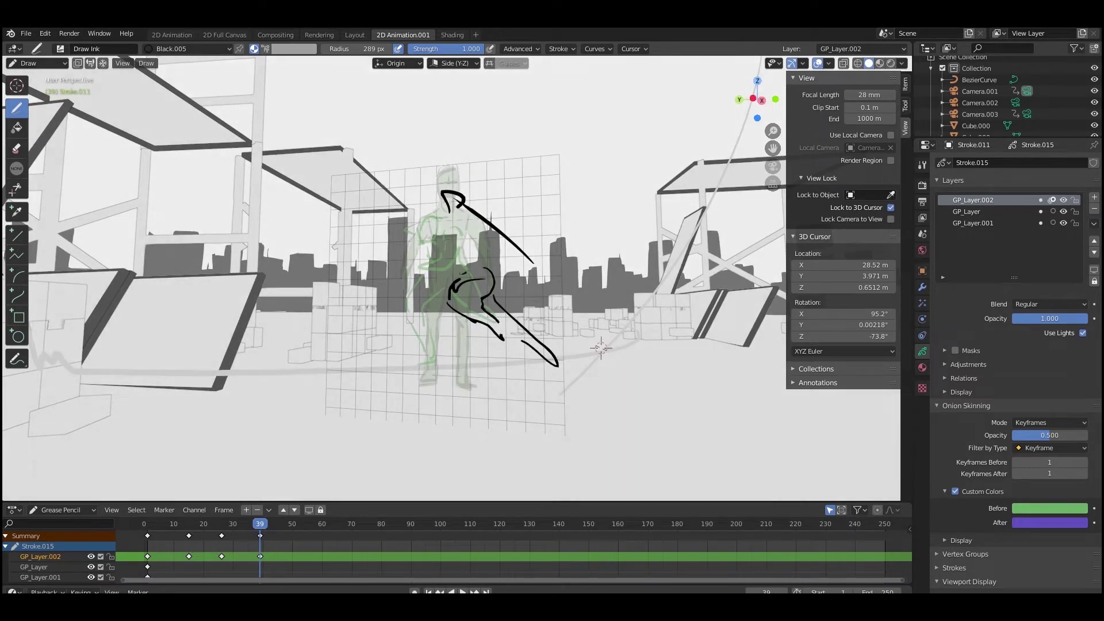
drag(464, 274, 456, 282)
mouse_move(478, 229)
mouse_down()
mouse_move(470, 245)
mouse_move(437, 256)
mouse_up()
mouse_move(442, 265)
mouse_down()
mouse_move(462, 275)
mouse_move(468, 256)
mouse_up()
drag(424, 225, 434, 225)
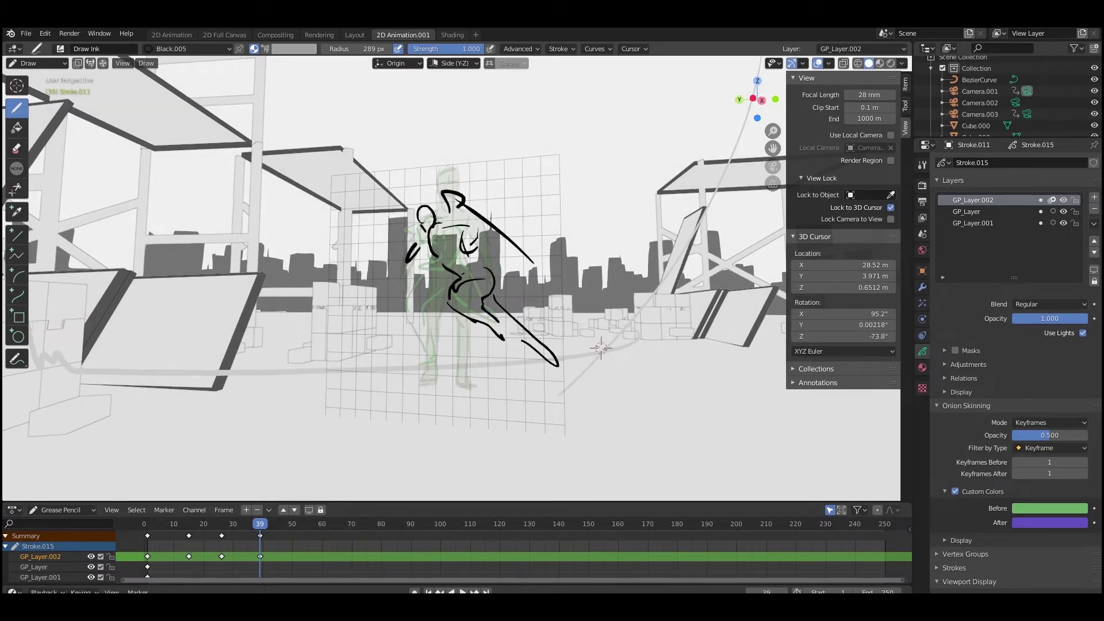
Step: Advance to frame 52 and draw a tucked mid-air pose in black ink with folded legs, head and an arm stretched backward
key(space)
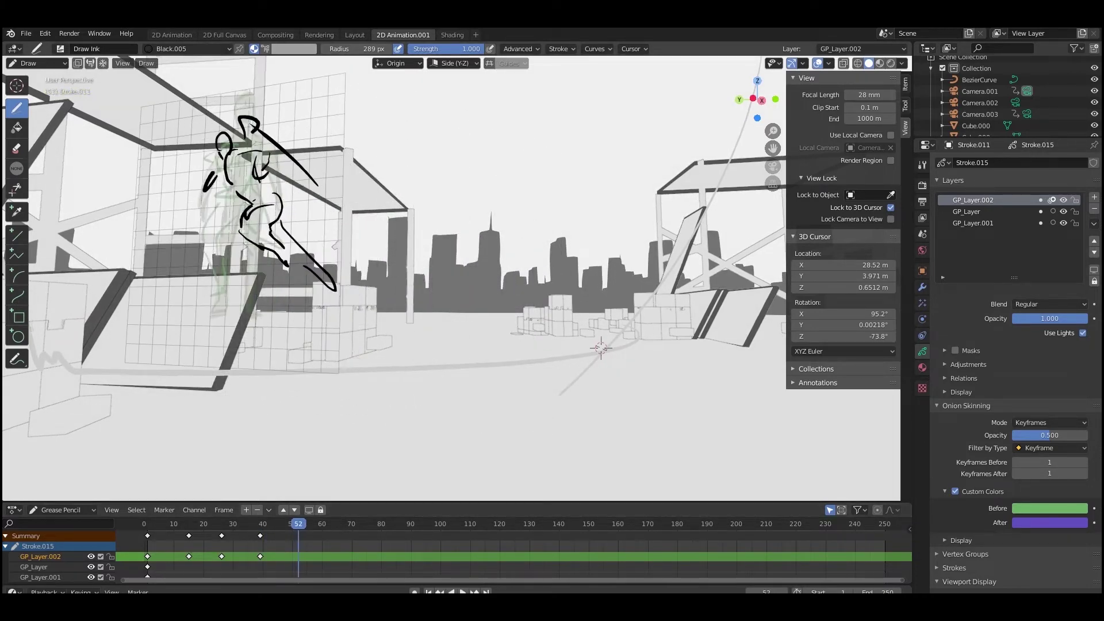
drag(287, 193, 271, 228)
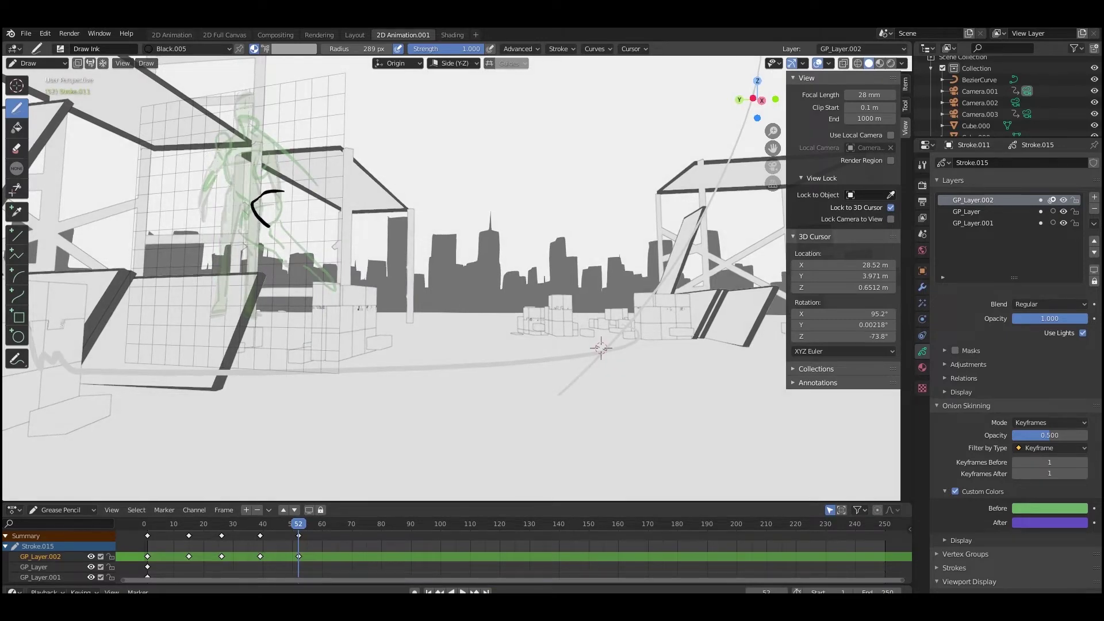
shift+middle_drag(276, 224, 335, 242)
drag(460, 244, 467, 245)
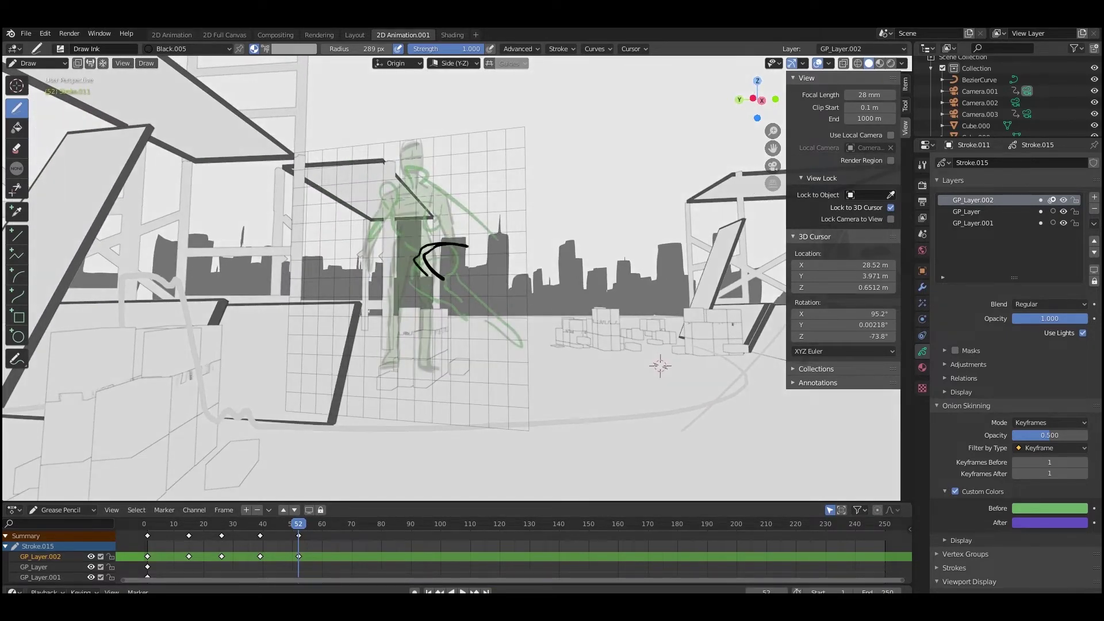
drag(427, 275, 433, 284)
mouse_move(475, 248)
mouse_down()
mouse_move(456, 265)
mouse_move(471, 311)
mouse_up()
mouse_move(419, 257)
mouse_down()
mouse_move(400, 275)
mouse_move(433, 299)
mouse_up()
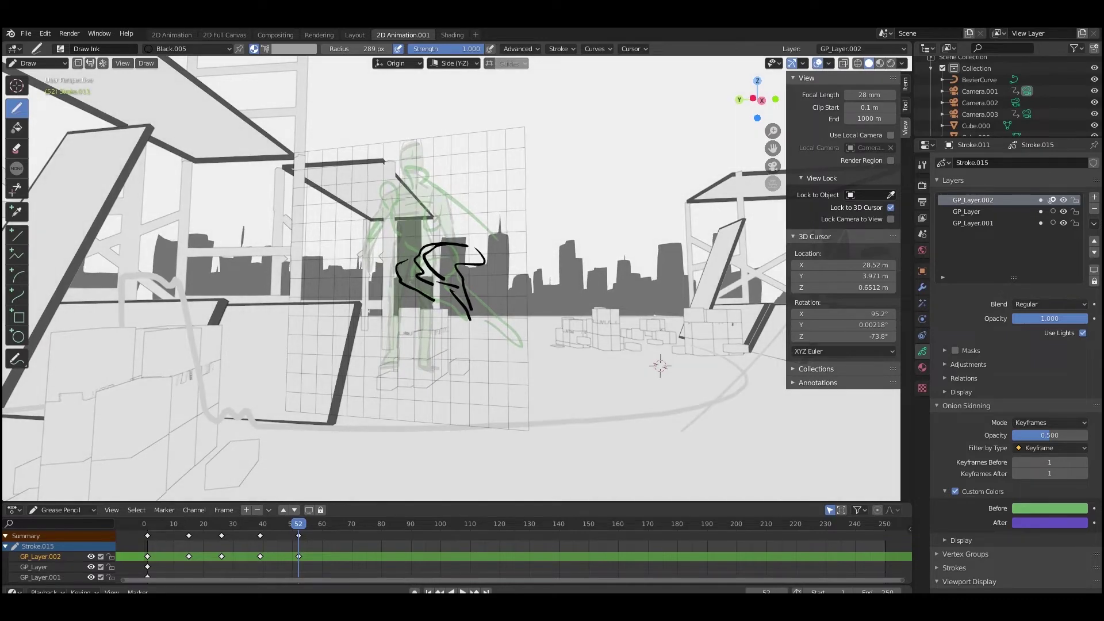
mouse_move(403, 209)
mouse_down()
mouse_move(458, 196)
mouse_move(482, 246)
mouse_up()
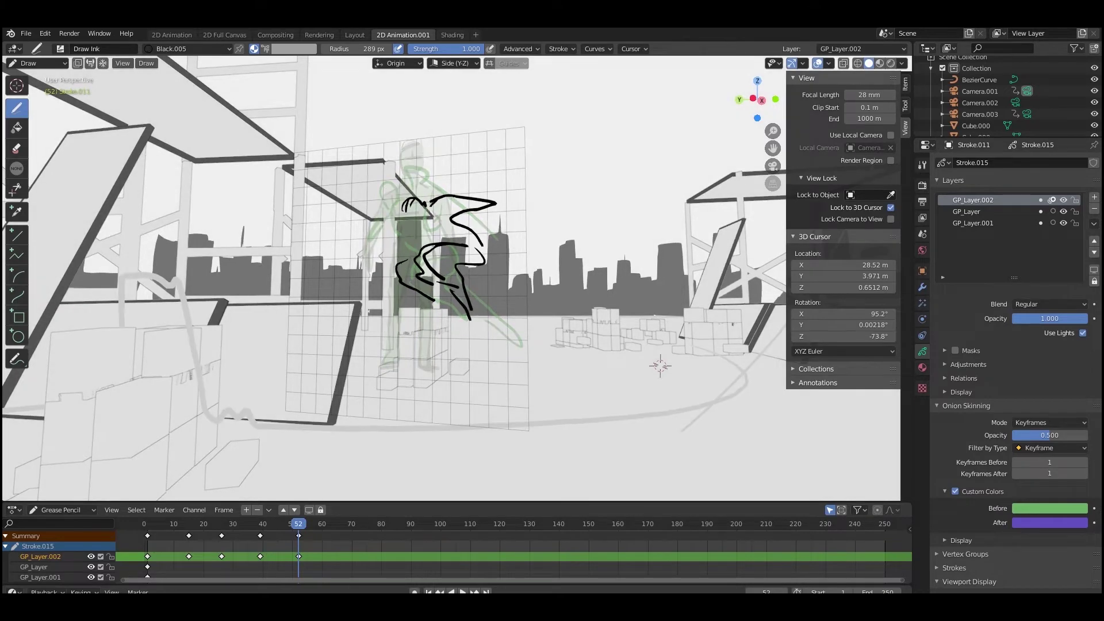
Step: Advance to frame 63 and draw a lunging pose in black ink with one leg extended, one leg bent, head, torso and spread arms
scroll(451, 278, down, 3)
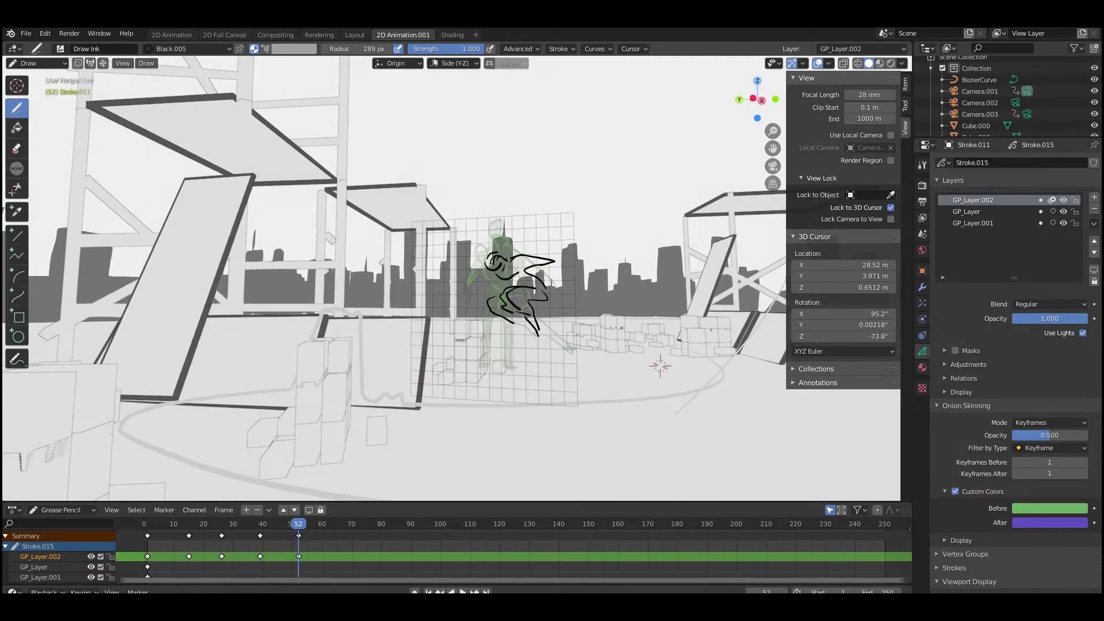
key(Right)
key(Right)
key(Right)
key(Right)
key(Right)
key(Right)
key(Right)
key(Right)
key(Right)
key(Right)
key(Right)
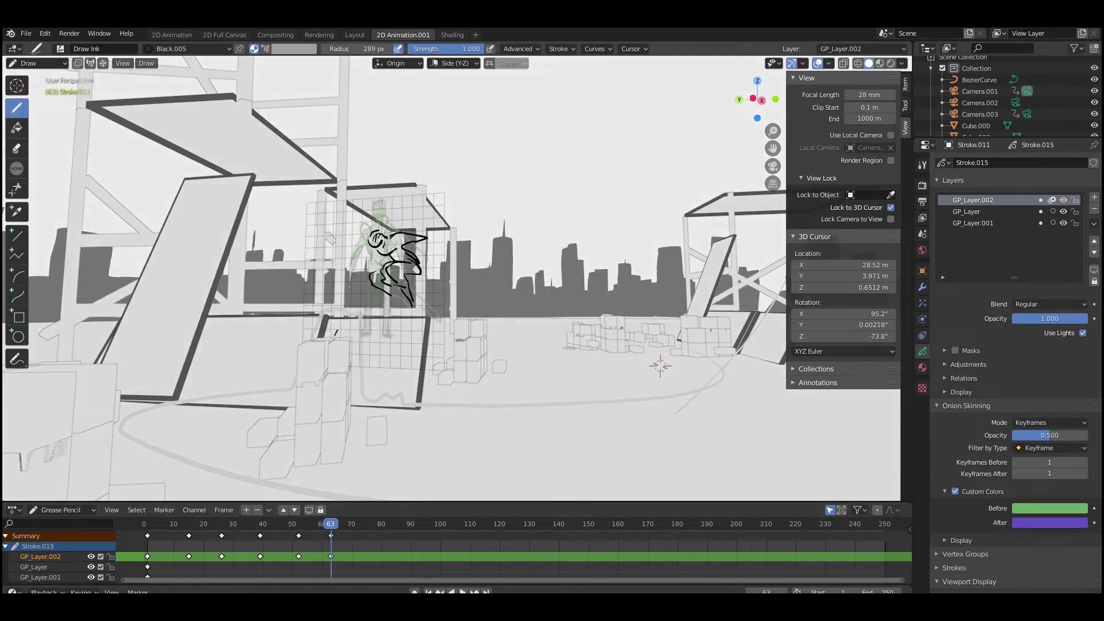
drag(368, 266, 335, 335)
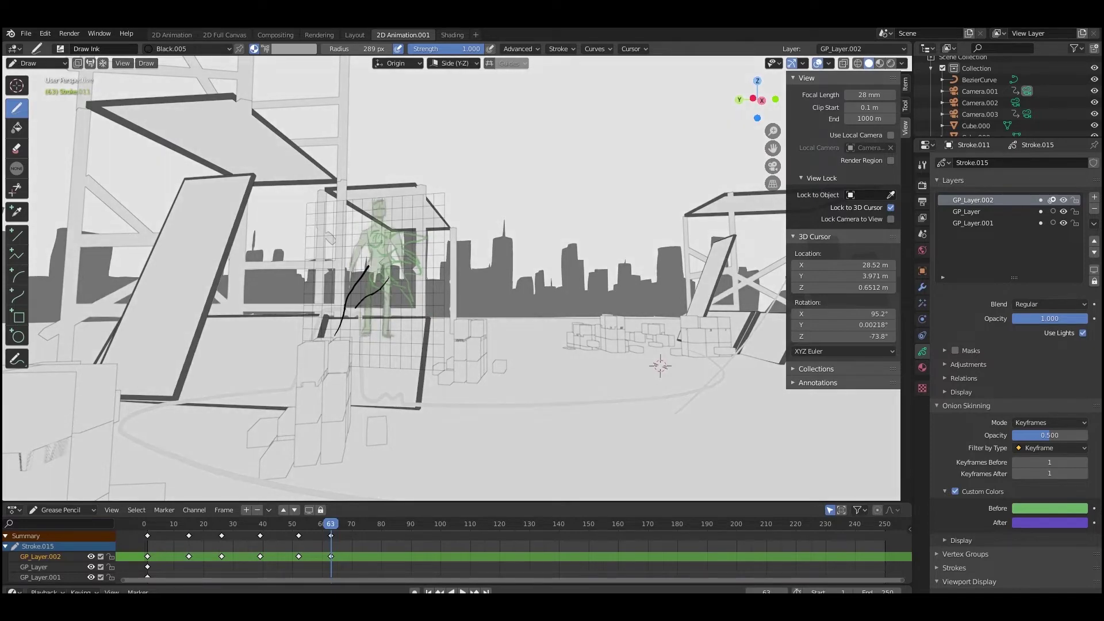
drag(349, 315, 336, 336)
mouse_move(372, 269)
mouse_down()
mouse_move(365, 274)
mouse_move(410, 292)
mouse_up()
drag(405, 286, 411, 290)
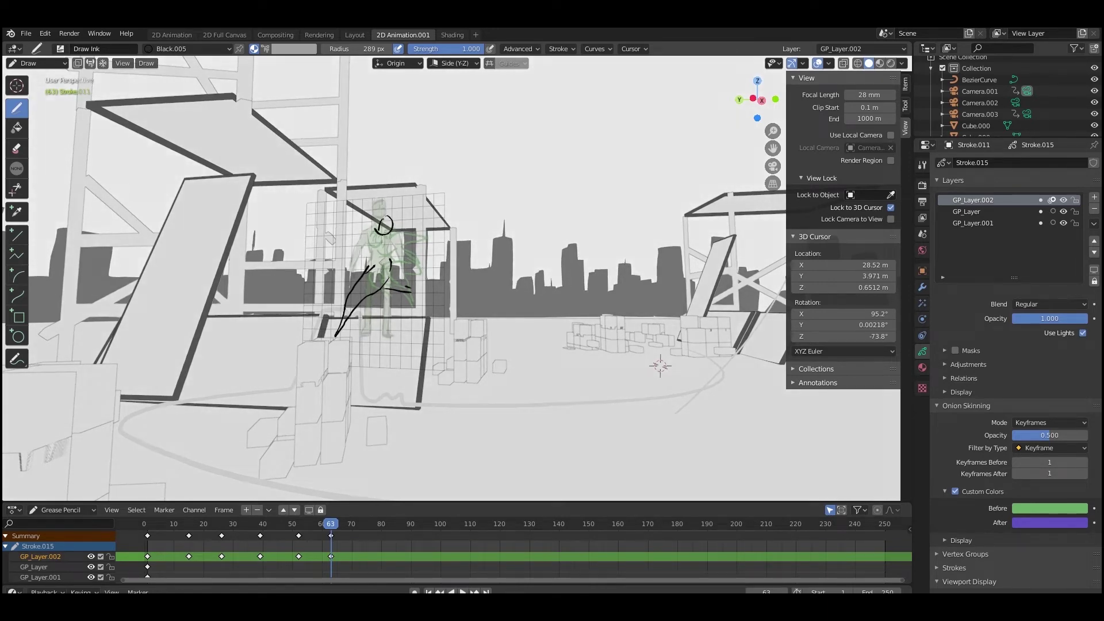
mouse_move(373, 248)
mouse_down()
mouse_move(371, 235)
mouse_move(441, 248)
mouse_up()
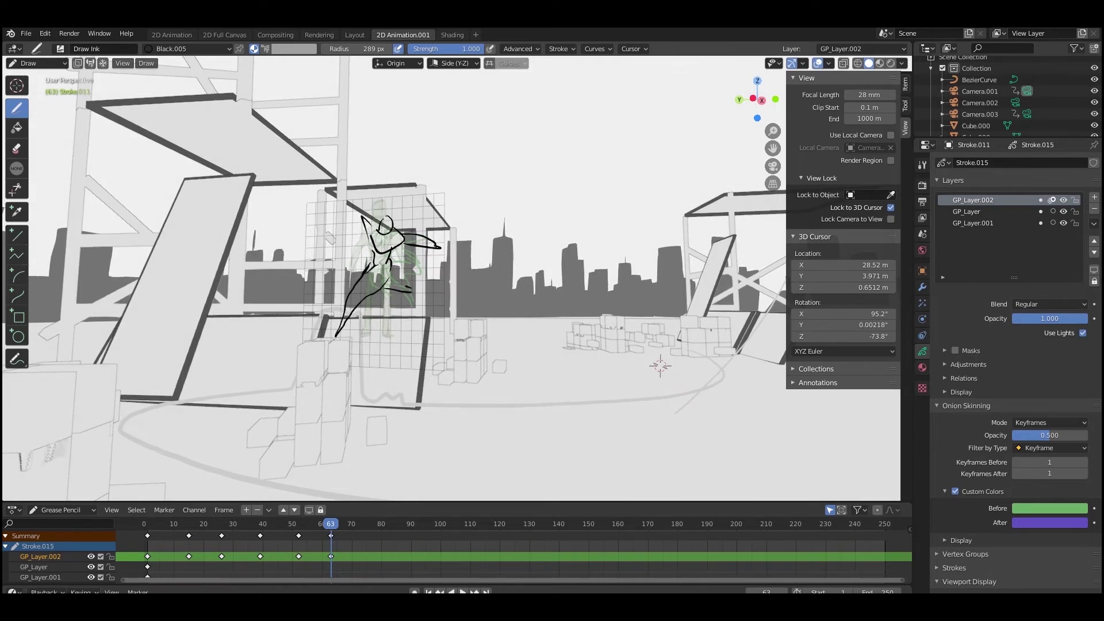
Step: Advance to frame 77 and draw a leaping pose in black ink with legs apart, torso, head and outstretched arms
key(space)
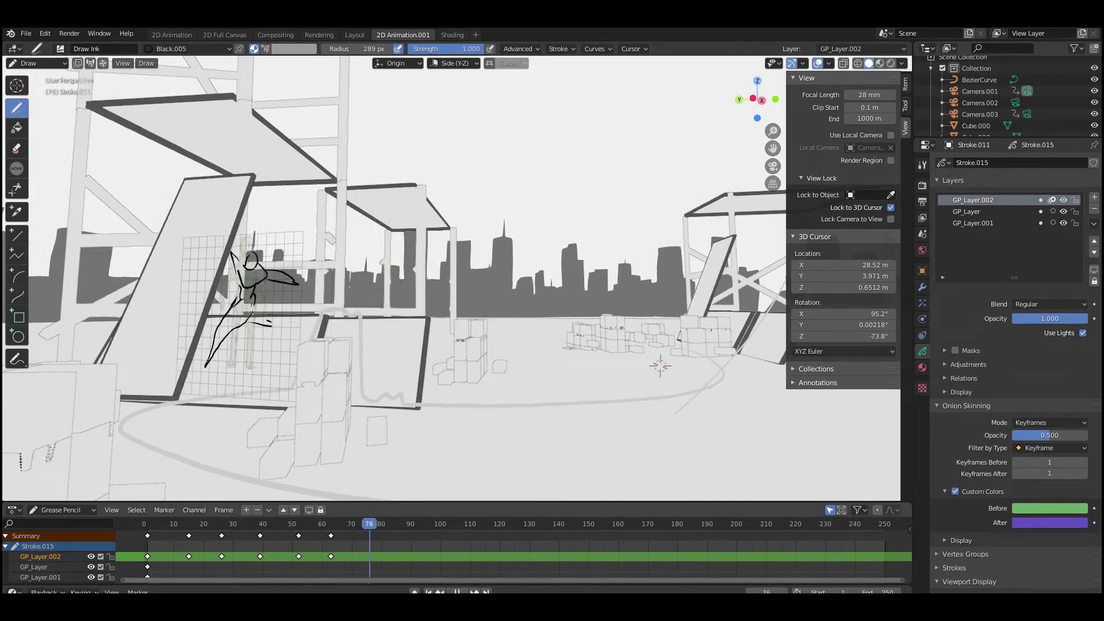
mouse_move(248, 299)
mouse_down()
mouse_move(286, 329)
mouse_move(248, 309)
mouse_move(205, 317)
mouse_up()
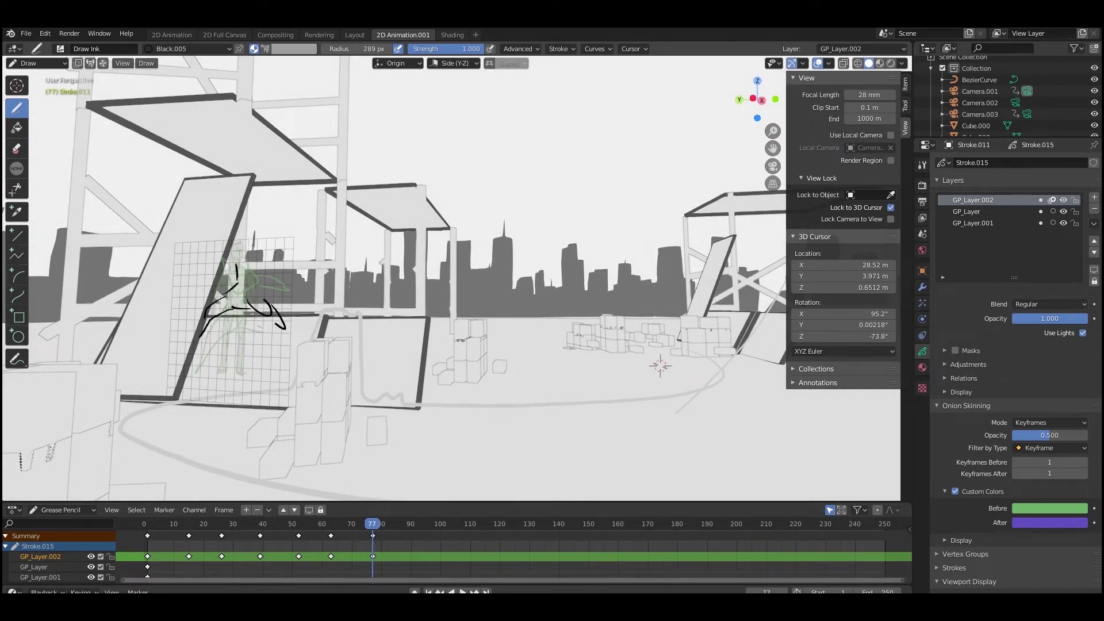
drag(242, 258, 233, 253)
Step: Advance to frame 89 and draw a low star-shaped landing pose in black ink with a round head and splayed arms and legs
key(space)
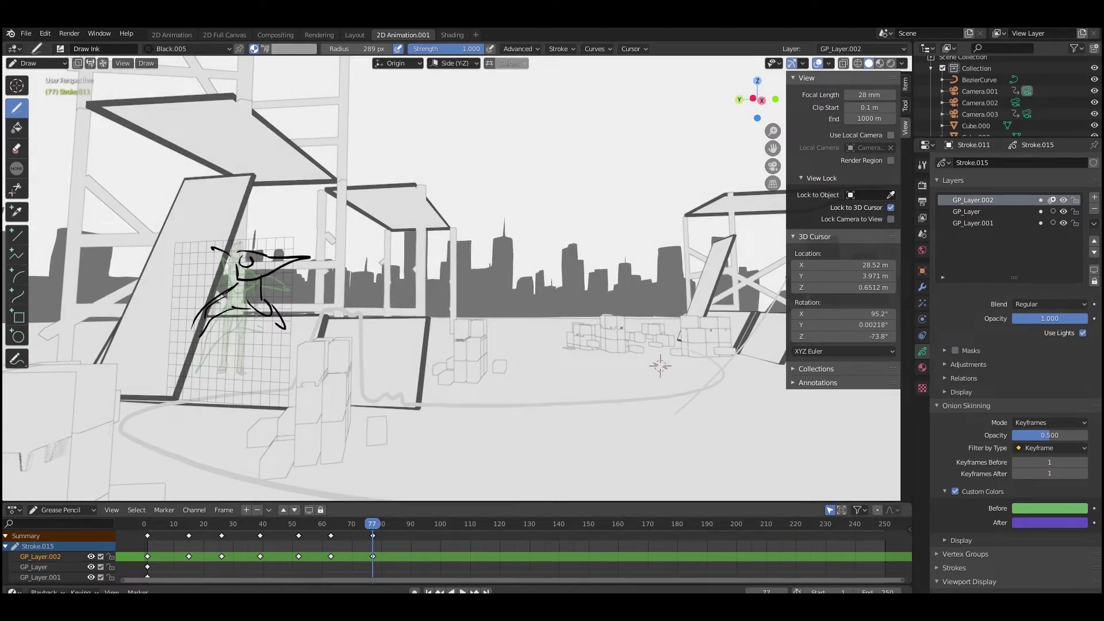
key(space)
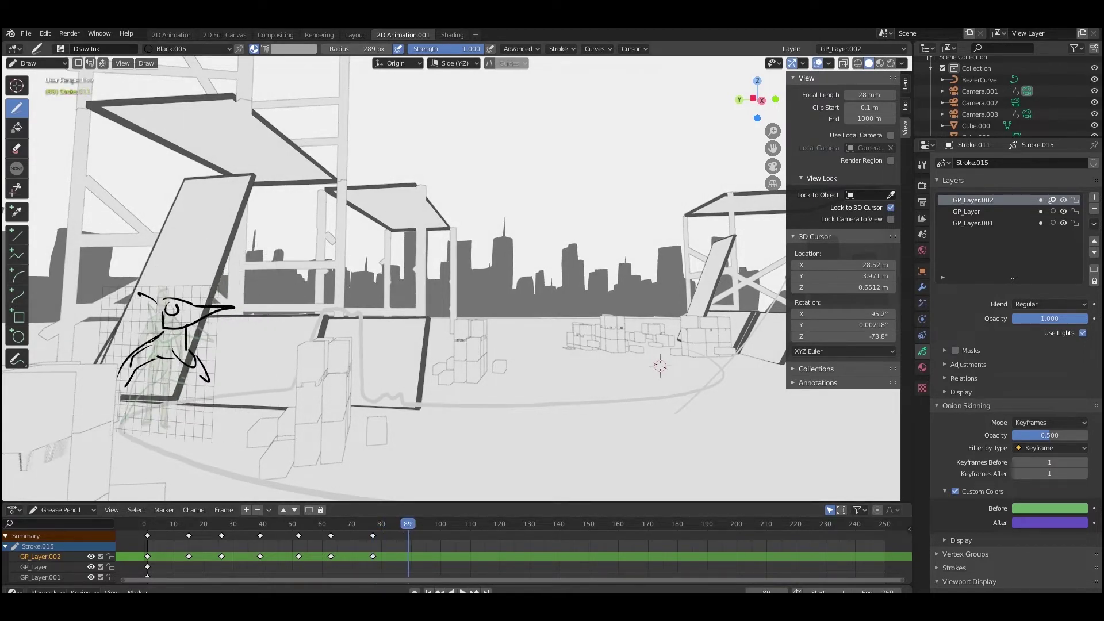
mouse_move(158, 401)
mouse_down()
mouse_move(179, 395)
mouse_move(165, 363)
mouse_move(166, 385)
mouse_move(119, 339)
mouse_move(134, 370)
mouse_up()
mouse_move(133, 374)
mouse_down()
mouse_move(116, 386)
mouse_move(125, 410)
mouse_up()
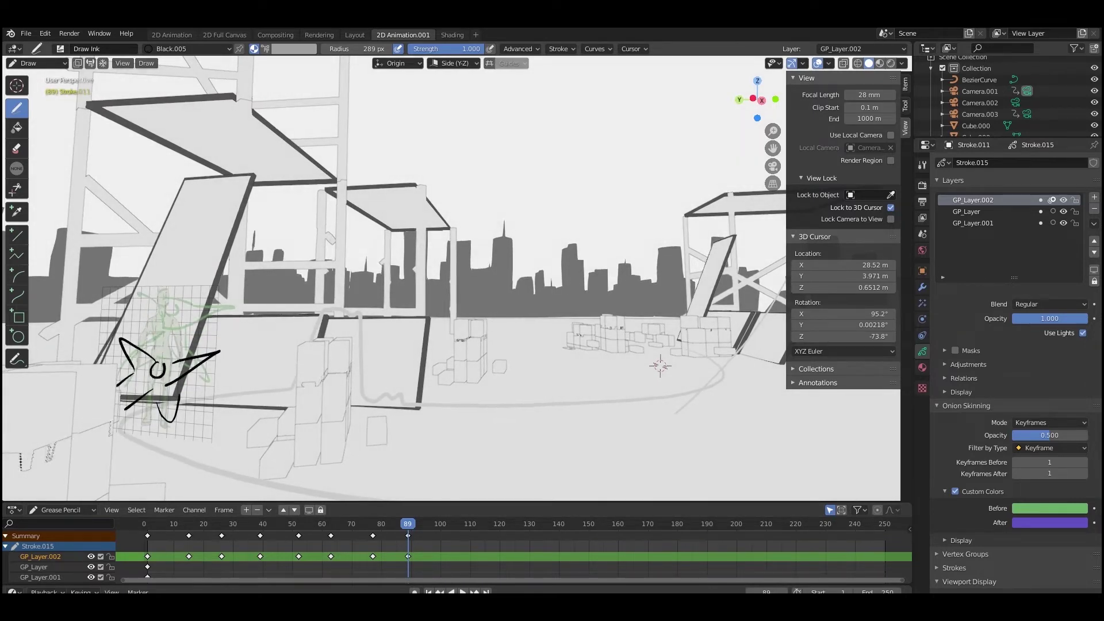
Step: Advance to frame 113 and draw a crouching pose in black ink with a rounded knee, folded legs, torso, head and pointed arms
key(space)
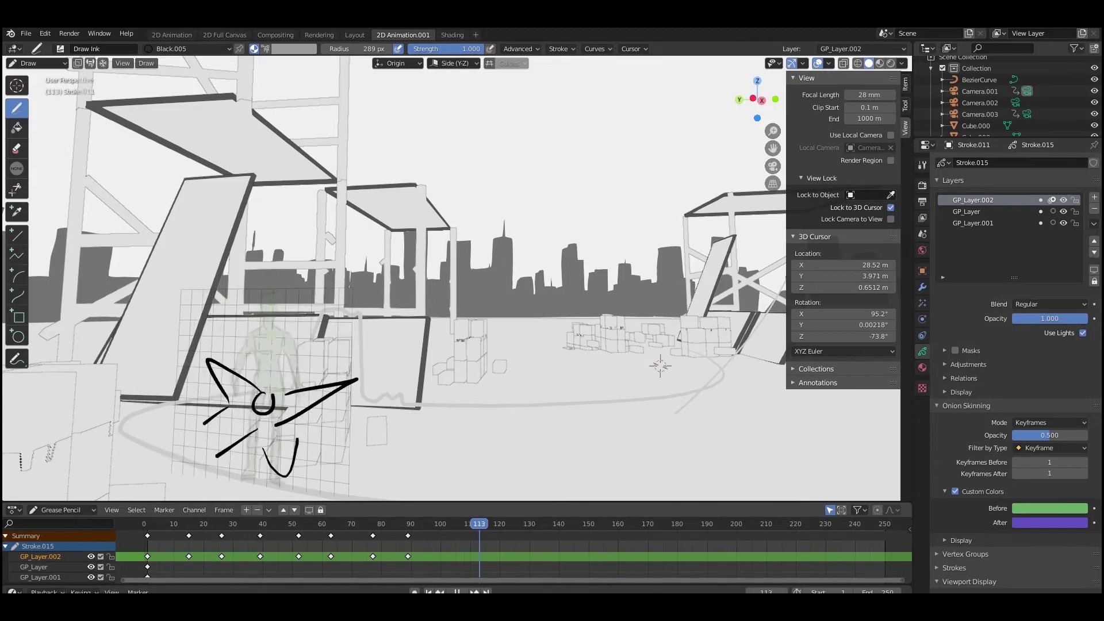
key(space)
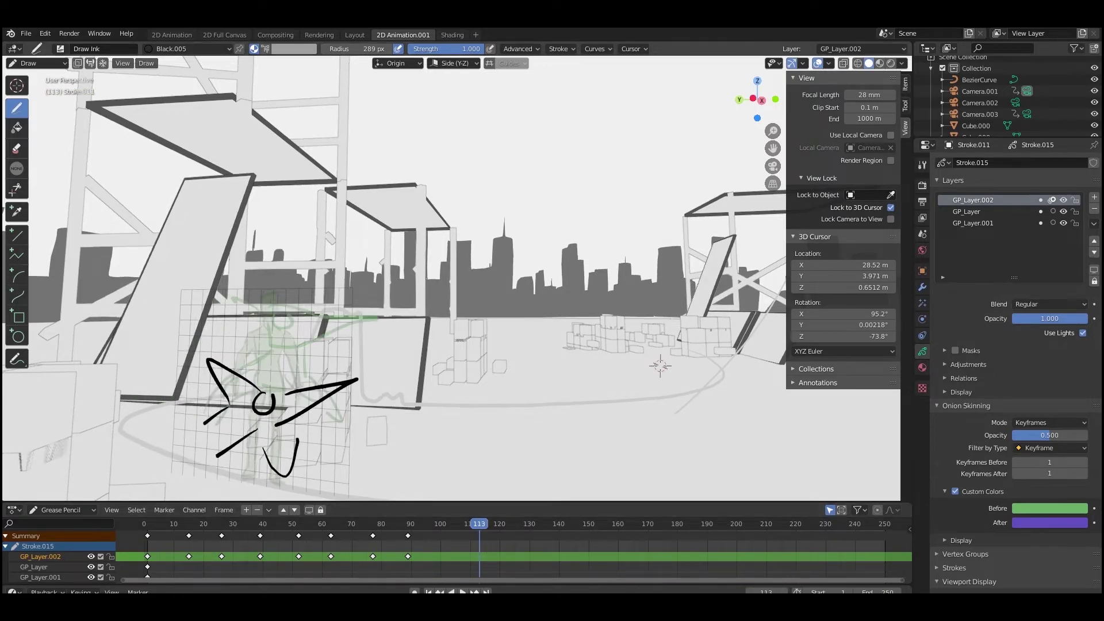
mouse_move(213, 386)
mouse_down()
mouse_move(243, 397)
mouse_move(228, 373)
mouse_up()
drag(252, 376, 265, 384)
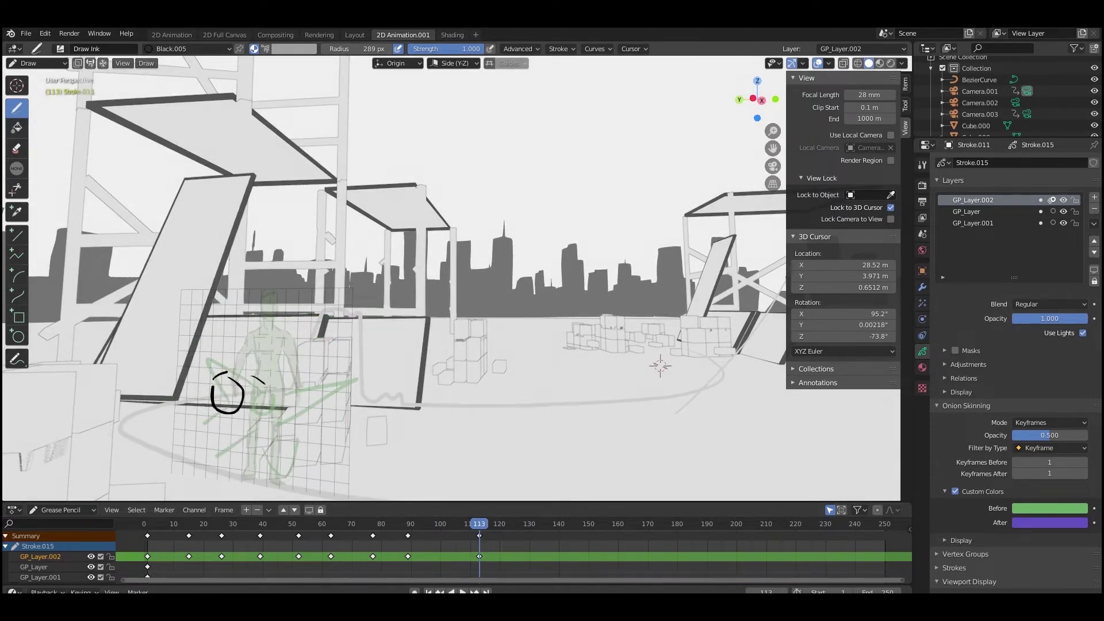
mouse_move(213, 419)
mouse_down()
mouse_move(190, 441)
mouse_move(278, 411)
mouse_up()
drag(206, 382, 193, 404)
drag(266, 377, 280, 391)
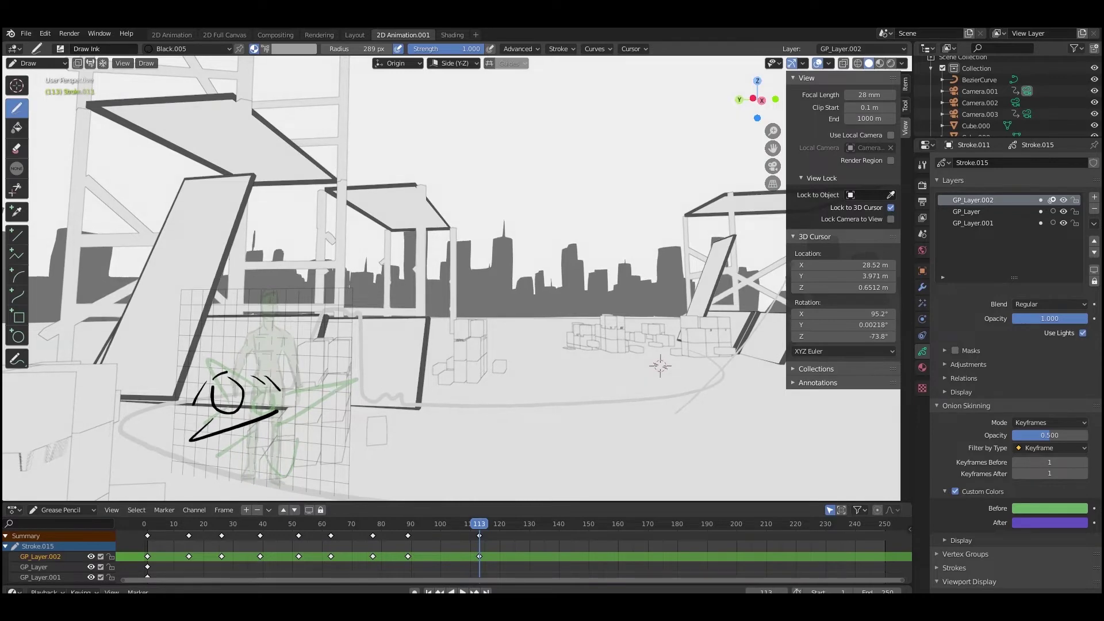
mouse_move(290, 316)
mouse_down()
mouse_move(279, 350)
mouse_move(249, 362)
mouse_move(294, 334)
mouse_up()
mouse_move(183, 309)
mouse_down()
mouse_move(256, 315)
mouse_move(248, 350)
mouse_move(339, 348)
mouse_move(297, 361)
mouse_up()
drag(246, 358, 239, 364)
drag(281, 369, 256, 382)
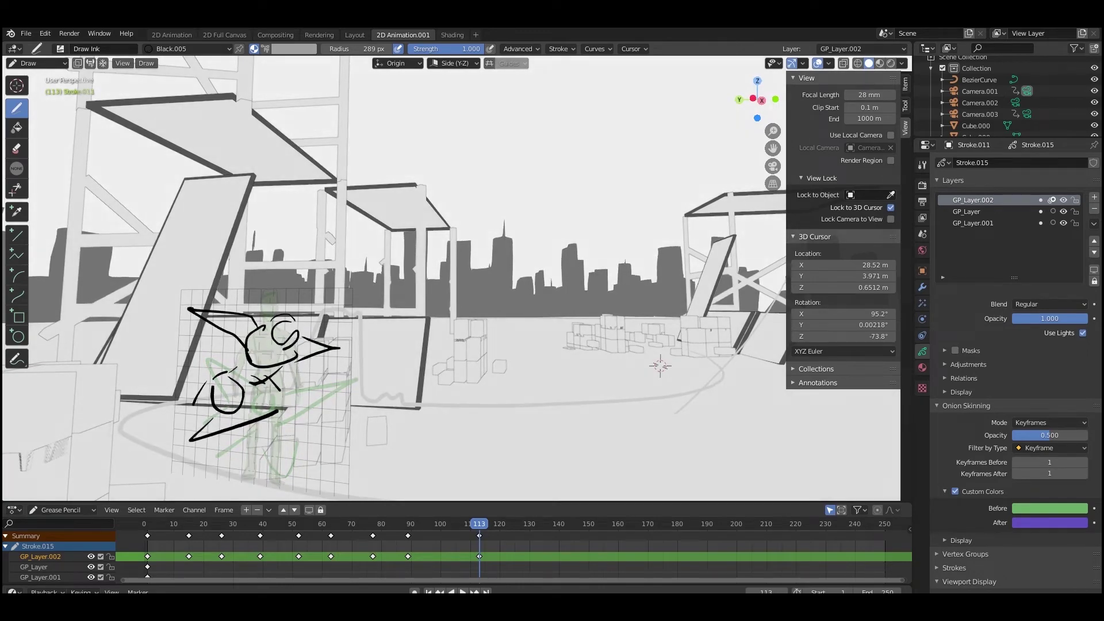
Step: Advance to frame 140 and draw a running pose in black ink with one leg planted, one leg trailing back, torso, head and arms
shift+middle_drag(270, 382, 266, 360)
key(space)
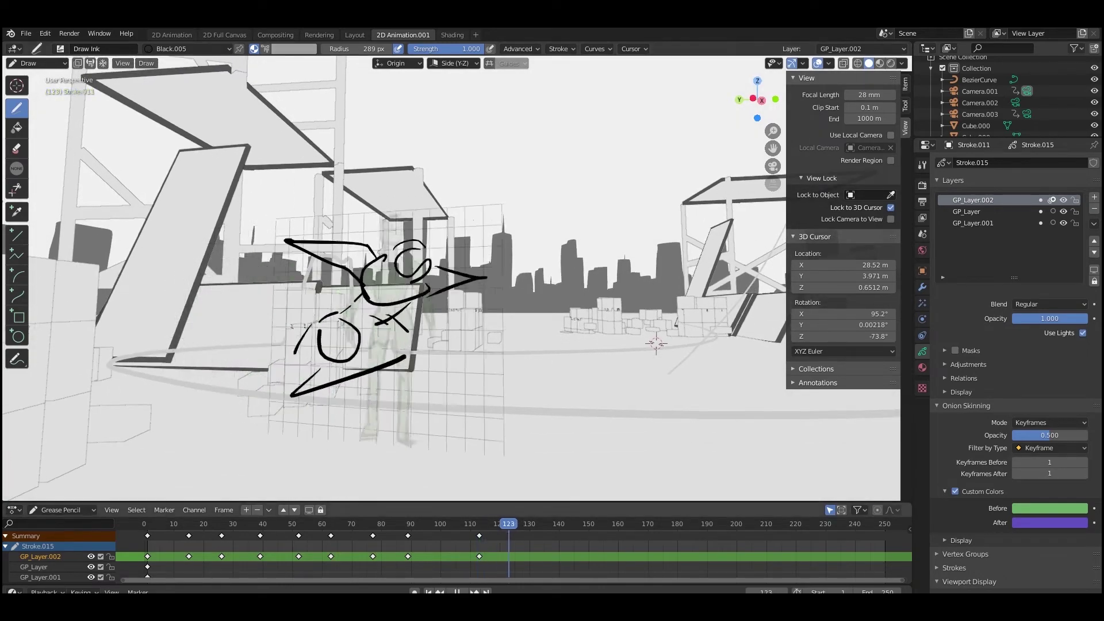
key(space)
shift+middle_drag(402, 322, 331, 341)
ctrl+middle_drag(231, 335, 231, 362)
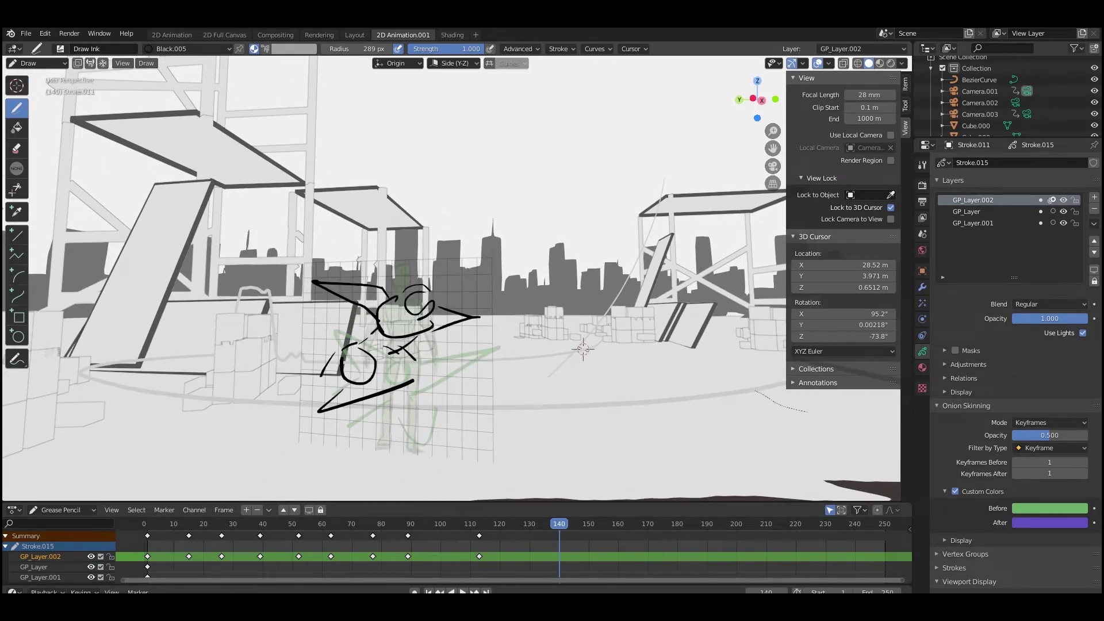
drag(382, 347, 395, 369)
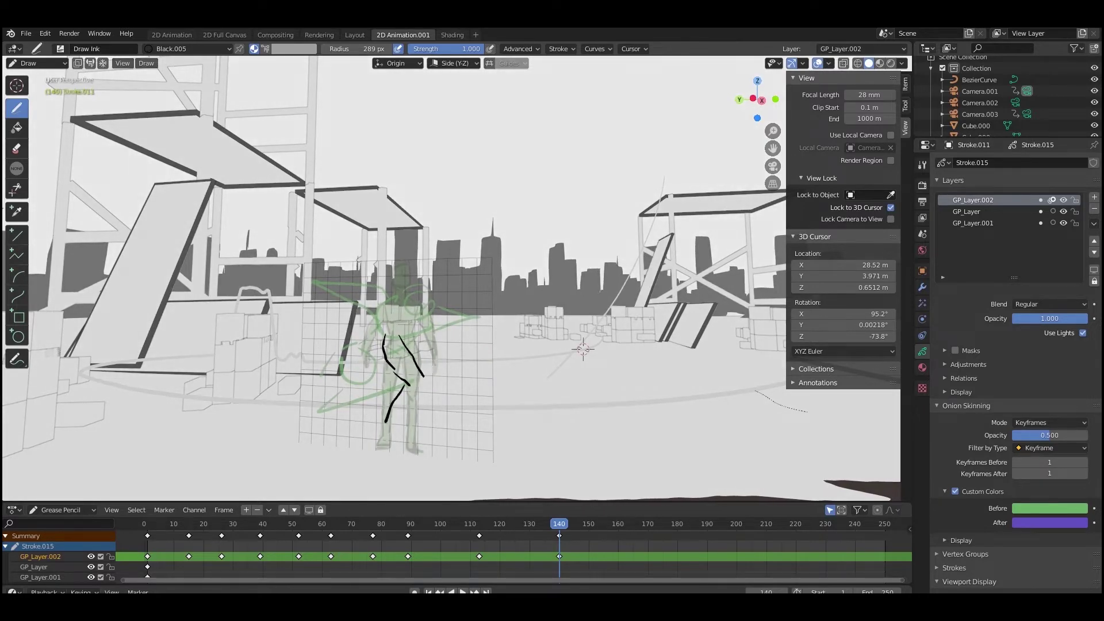
drag(424, 384, 392, 421)
drag(383, 344, 398, 333)
drag(335, 367, 311, 381)
drag(366, 365, 313, 382)
drag(389, 333, 430, 301)
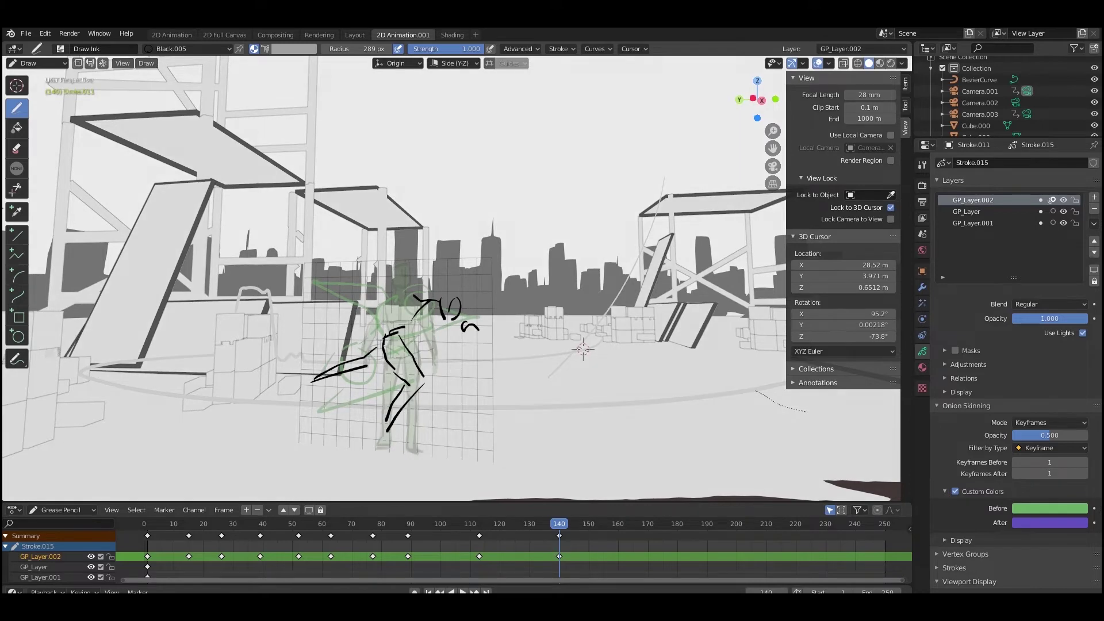
mouse_move(350, 303)
mouse_down()
mouse_move(460, 316)
mouse_move(478, 339)
mouse_move(415, 341)
mouse_up()
Step: Scrub back through the drawn poses to frame 20 and view the character's path from a different angle
middle_drag(449, 345, 441, 349)
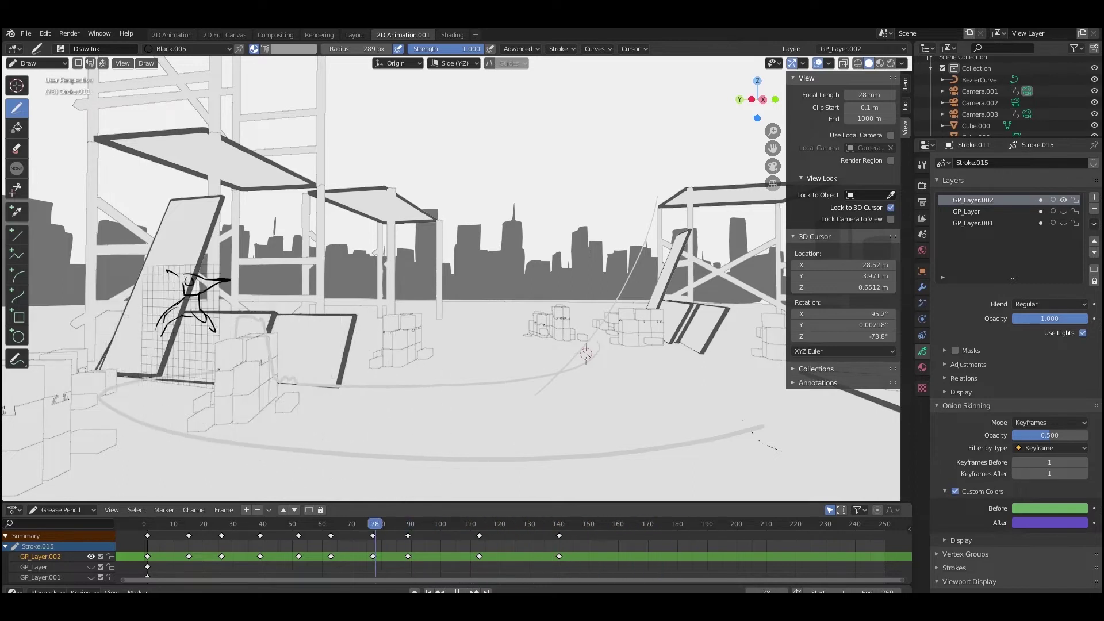
drag(256, 524, 204, 524)
middle_drag(518, 345, 607, 353)
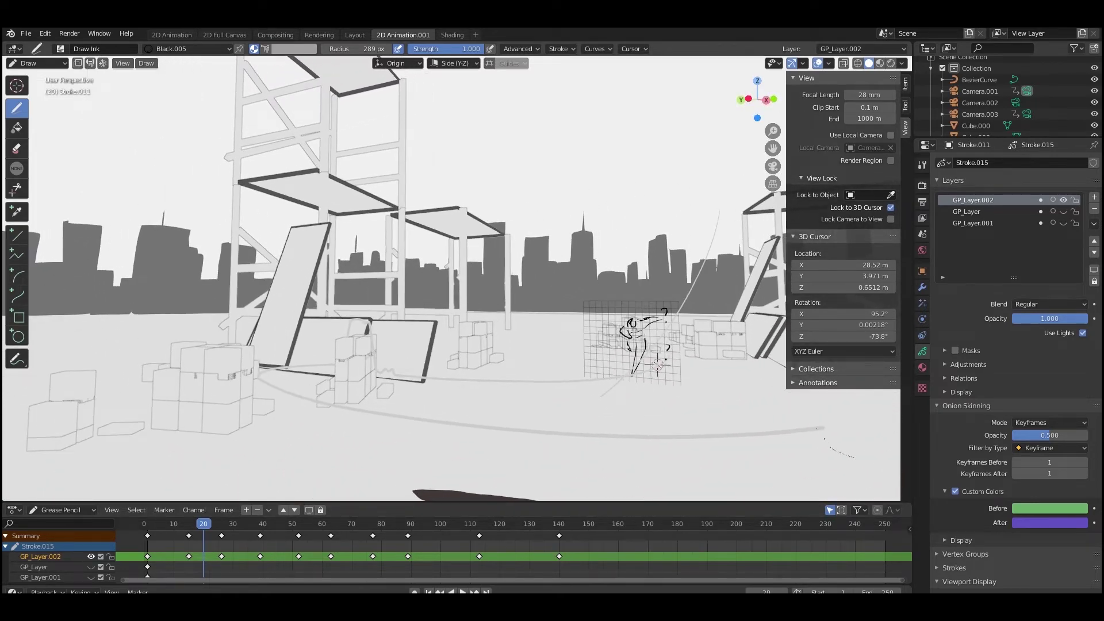
Step: Hide the viewport sidebar, the gizmos and the overlays for an unobstructed view of the scene
key(n)
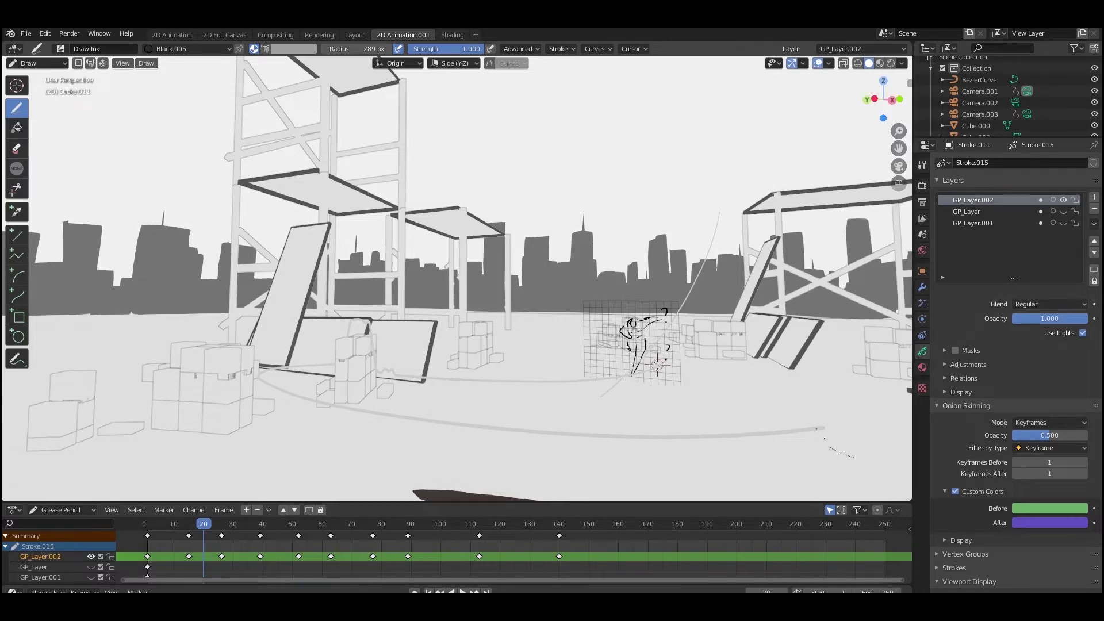
key(ctrl+grave)
key(shift+alt+z)
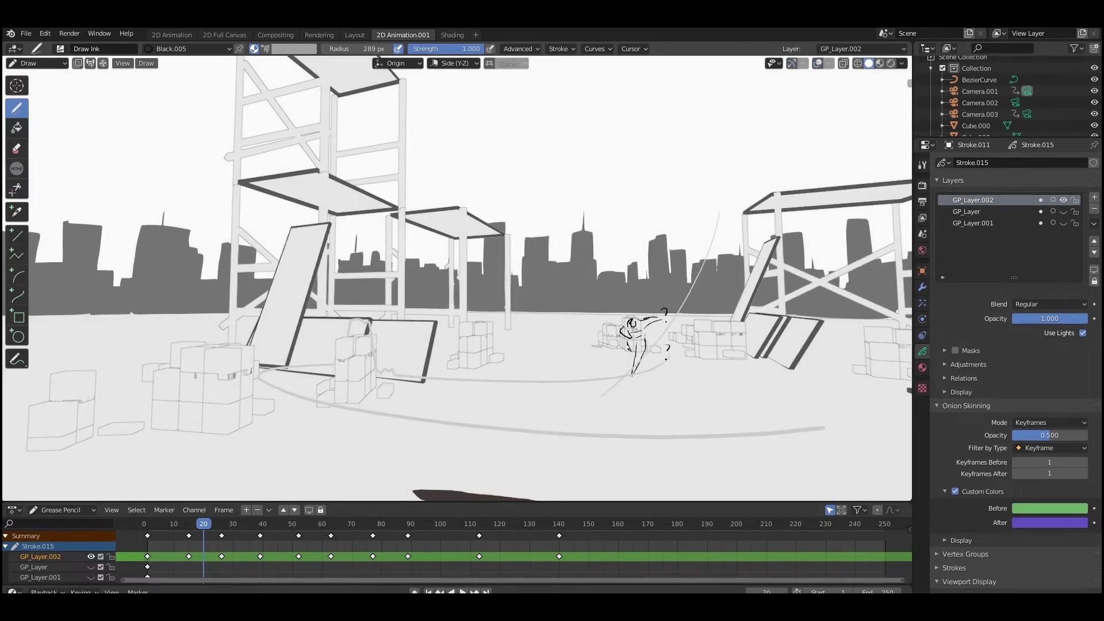
Step: Play back and scrub the rough animation, examining the character's poses and movement along the path from several angles
middle_drag(607, 353, 656, 353)
scroll(610, 348, up, 2)
key(space)
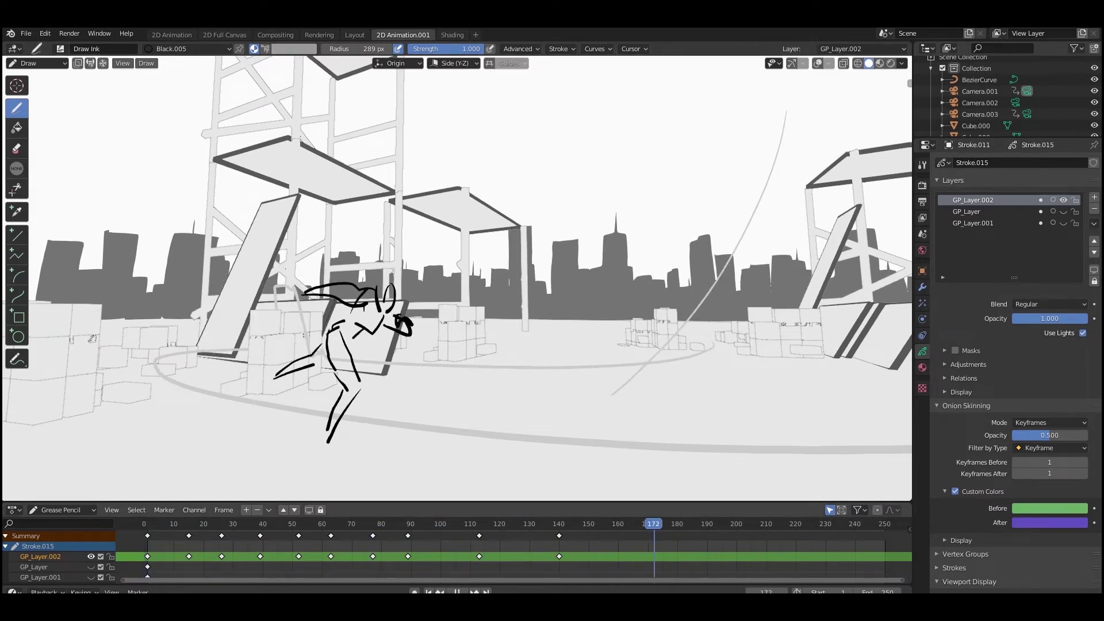
key(space)
drag(330, 524, 227, 524)
middle_drag(517, 322, 673, 225)
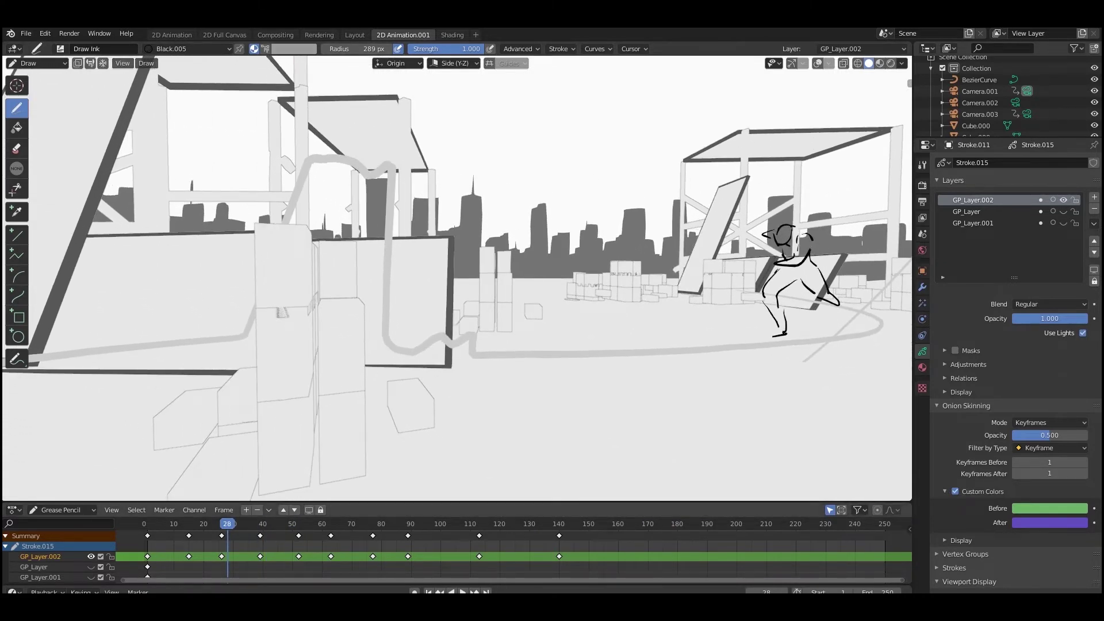
drag(227, 524, 144, 524)
key(space)
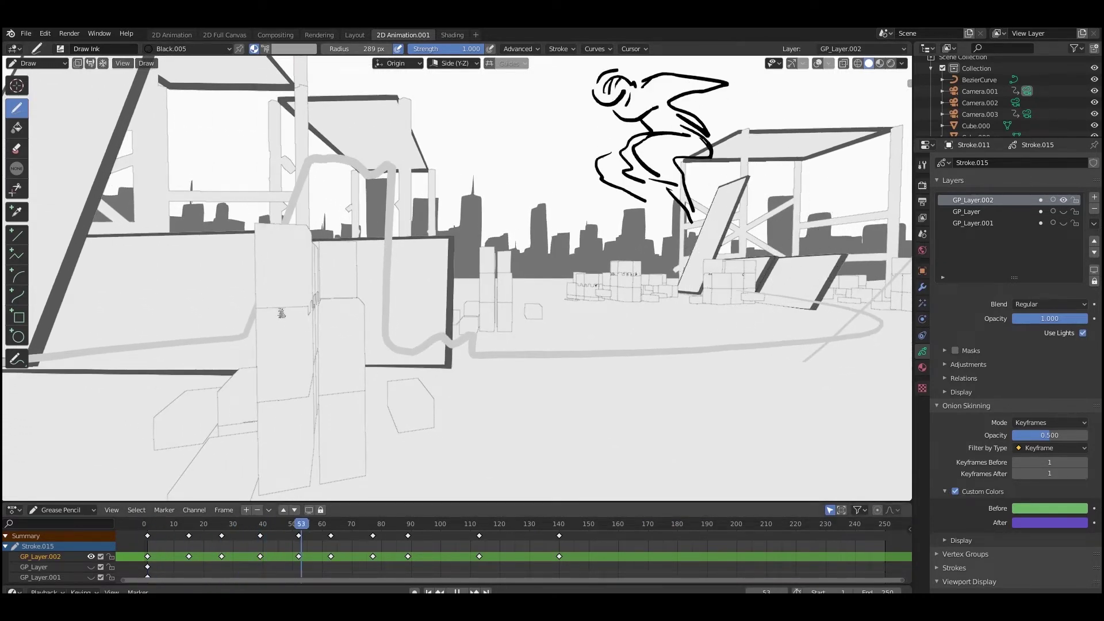
key(space)
shift+middle_drag(402, 293, 685, 270)
key(space)
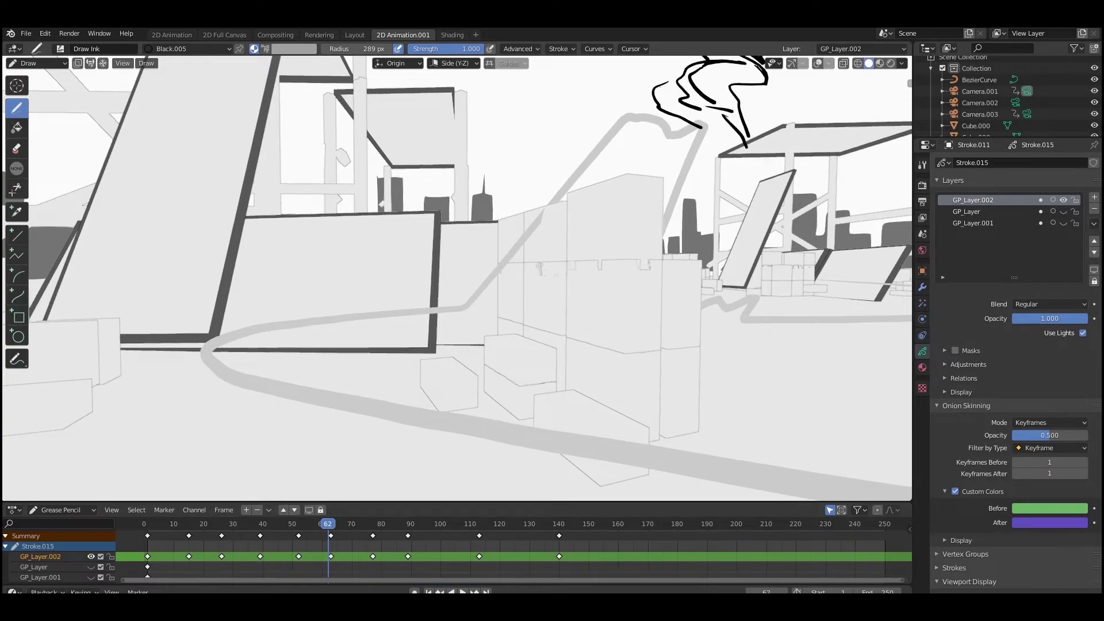
middle_drag(472, 242, 408, 290)
scroll(457, 279, down, 3)
middle_drag(454, 259, 431, 299)
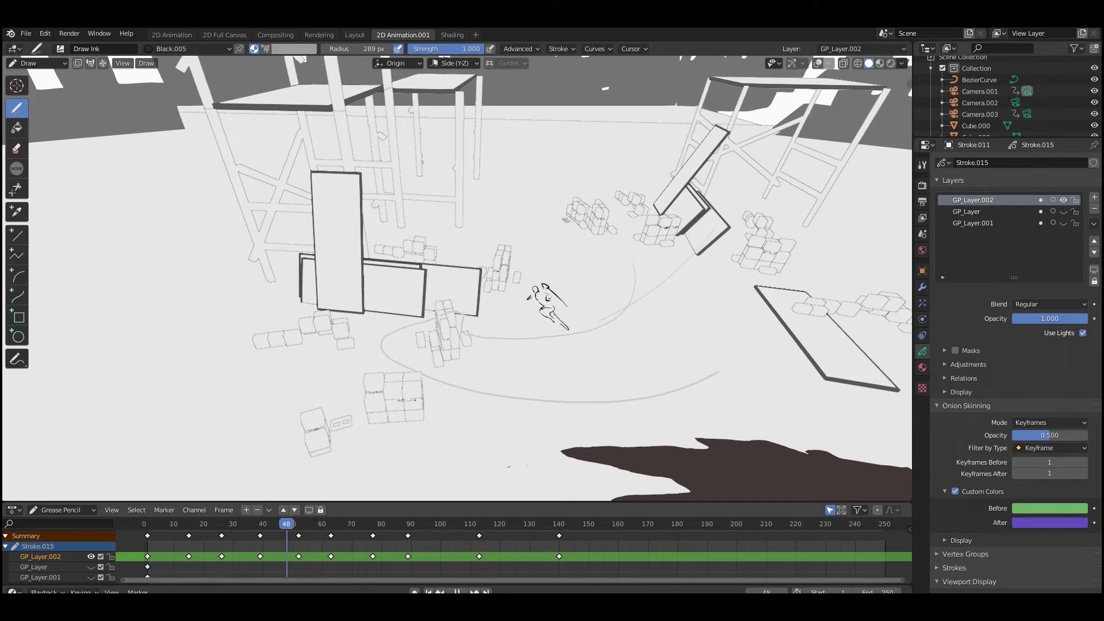
drag(506, 524, 254, 523)
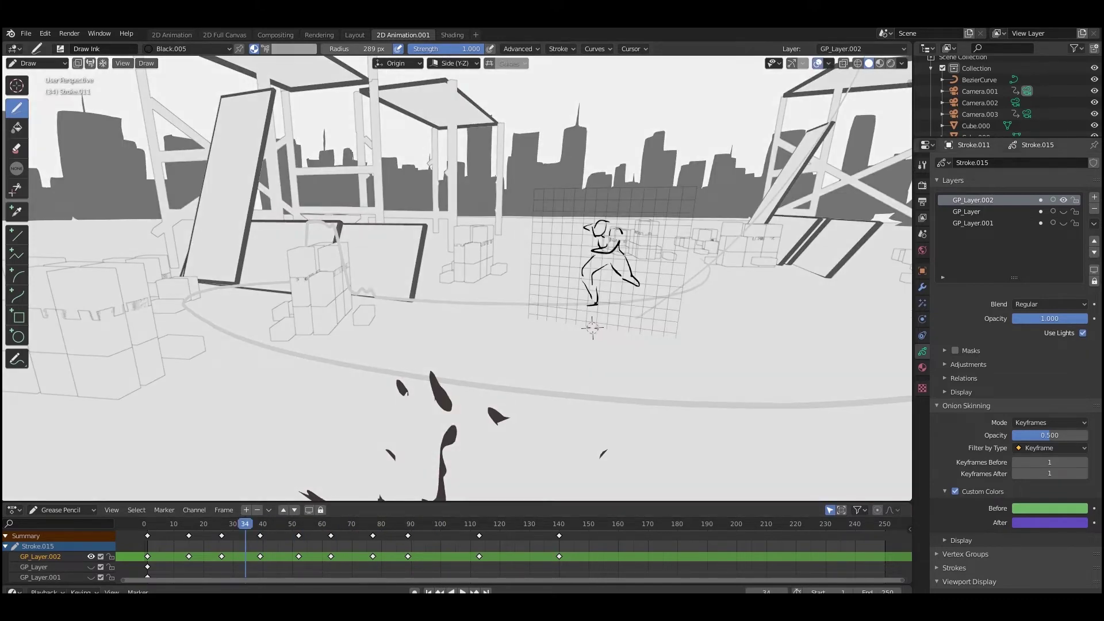
Step: Add a new Grease Pencil layer above GP_Layer.002, show the material list and move to frame 26
click(1095, 197)
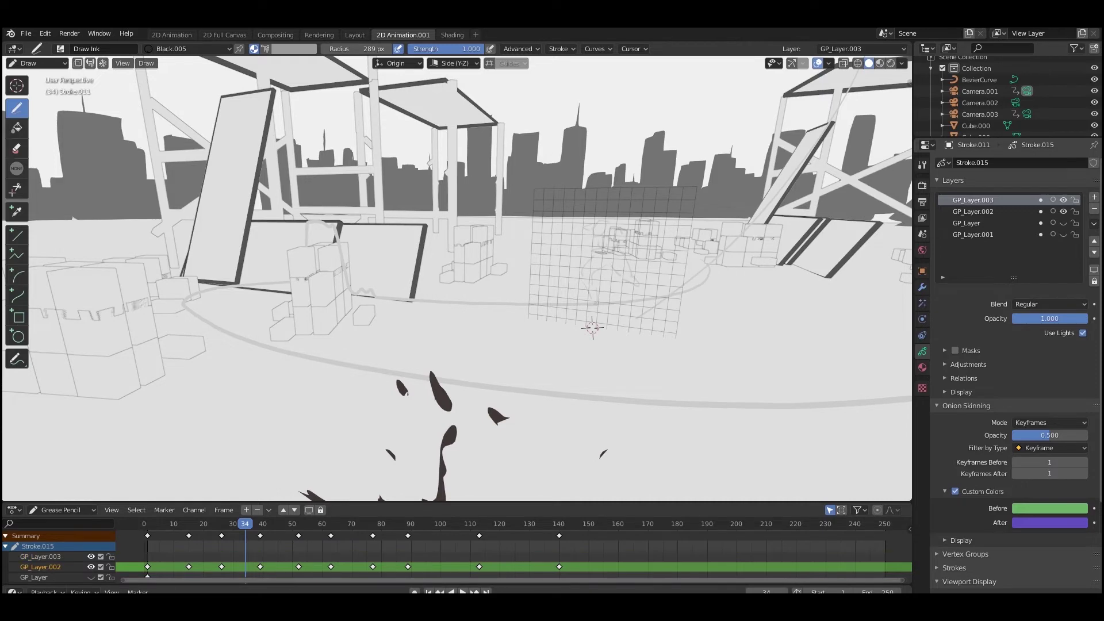
click(922, 367)
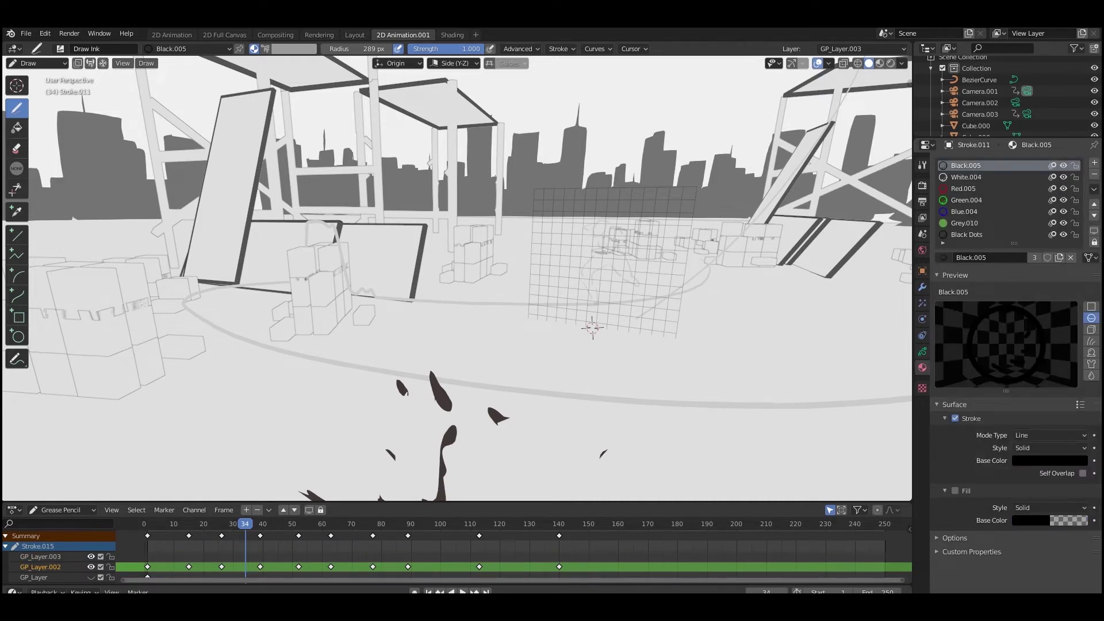
key(space)
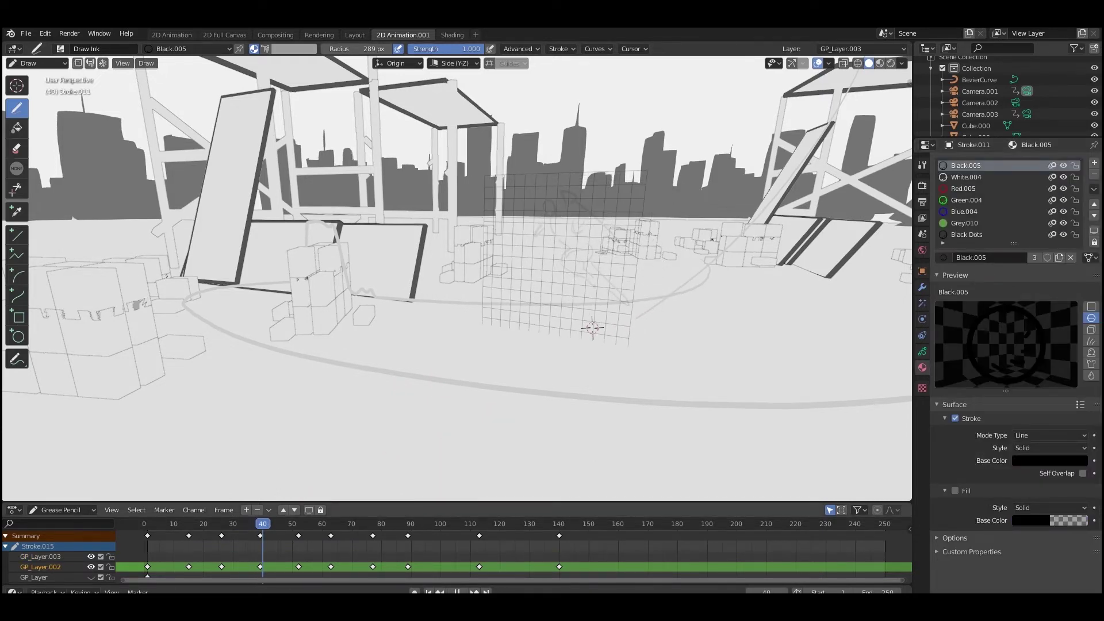
drag(263, 524, 260, 524)
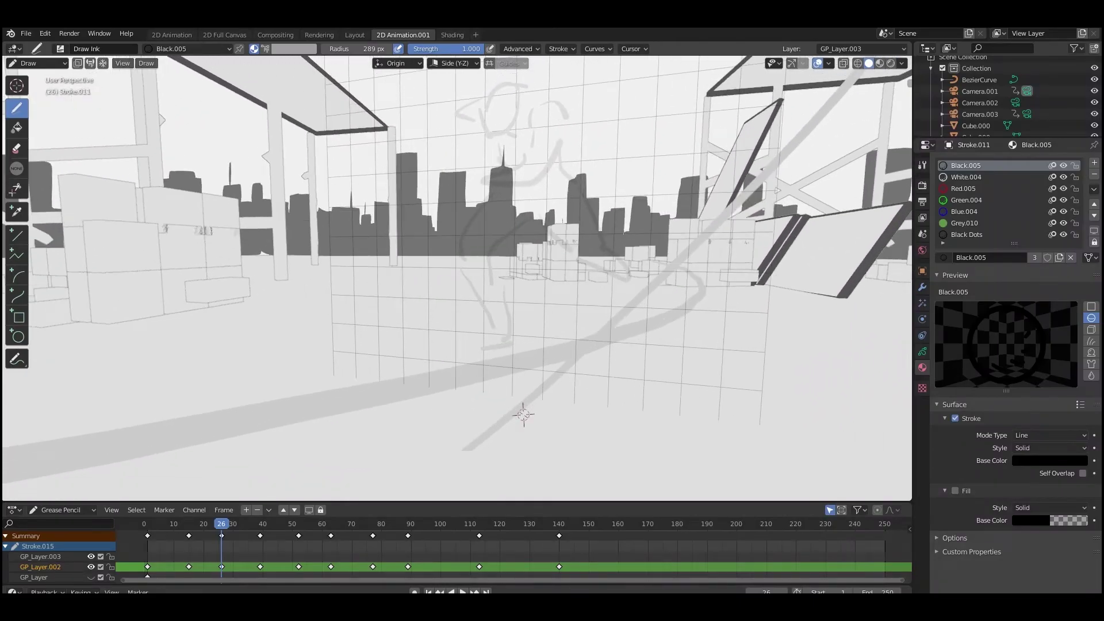
Step: Ink the near shoulder, the bent arm and its hand over the faded rough pose on frame 26
shift+middle_drag(535, 230, 484, 300)
mouse_move(487, 202)
mouse_down()
mouse_move(476, 233)
mouse_move(430, 245)
mouse_move(493, 247)
mouse_up()
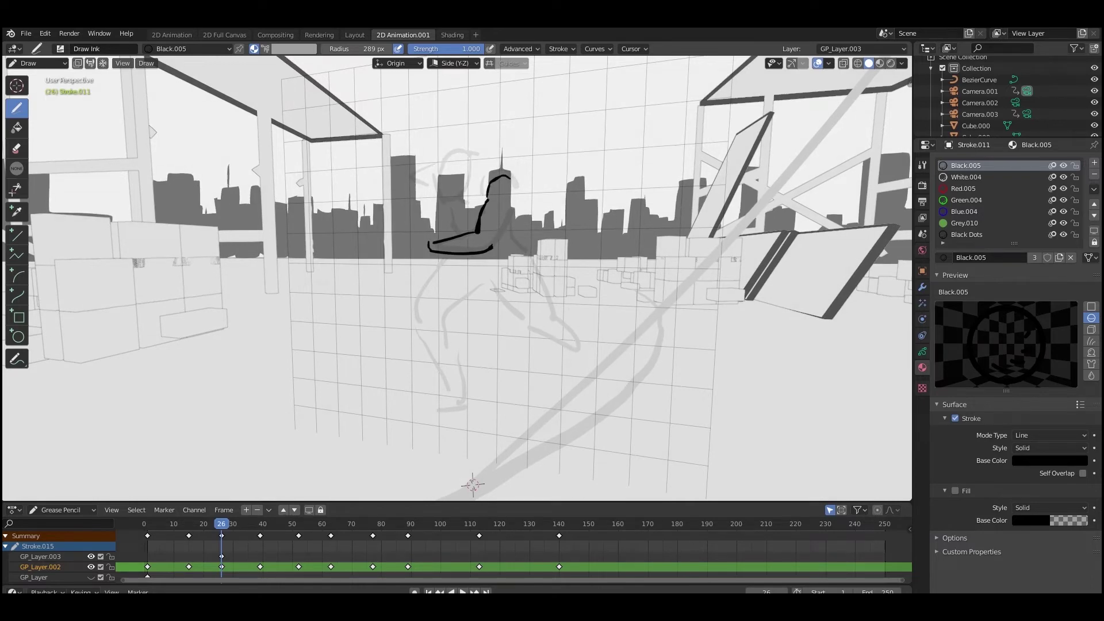
drag(510, 178, 496, 205)
drag(509, 208, 507, 228)
drag(502, 232, 418, 251)
Step: Reduce the brush radius to 109 px and ink the masked head, neck, shoulder line and raised far arm
key(f)
mouse_move(439, 171)
mouse_down()
mouse_move(465, 157)
mouse_move(446, 188)
mouse_move(468, 185)
mouse_move(460, 206)
mouse_up()
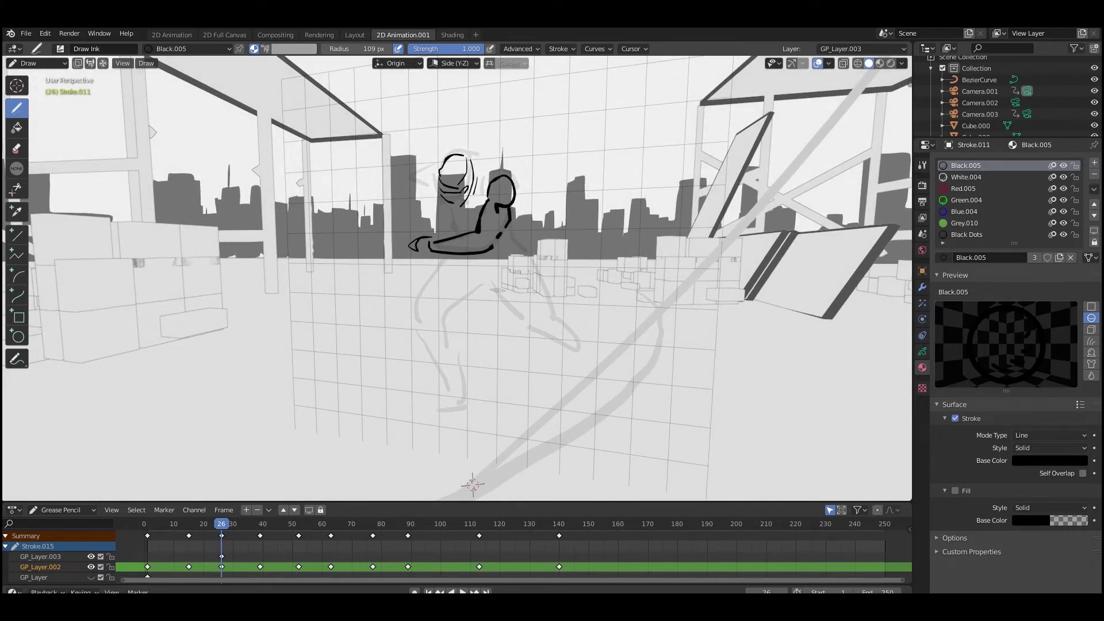
drag(450, 153, 433, 173)
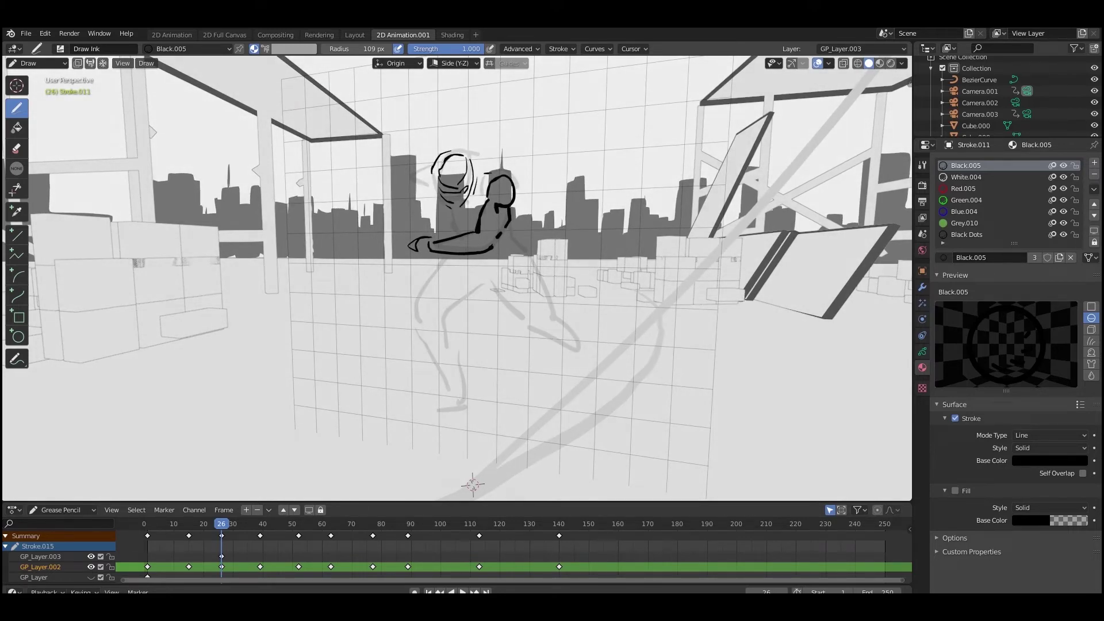
drag(433, 190, 464, 231)
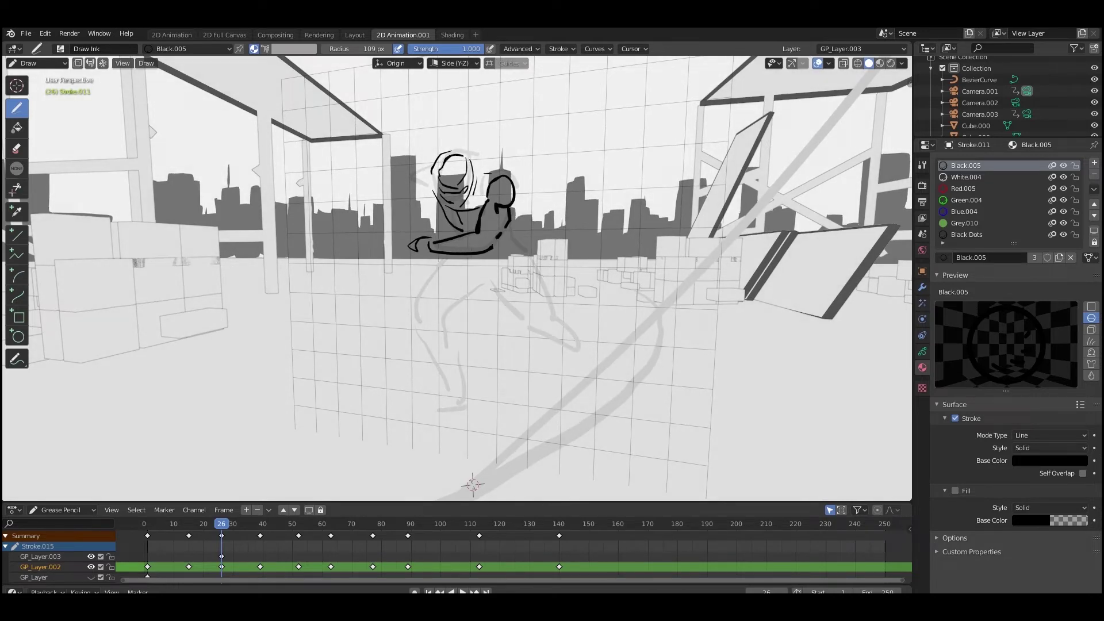
drag(472, 155, 497, 172)
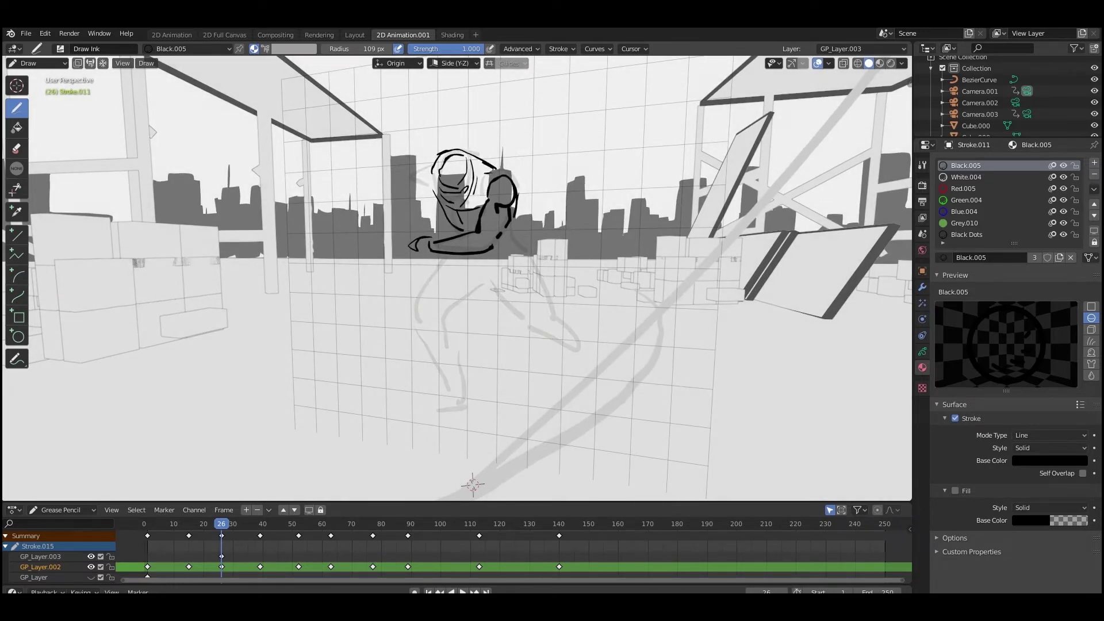
drag(431, 143, 451, 149)
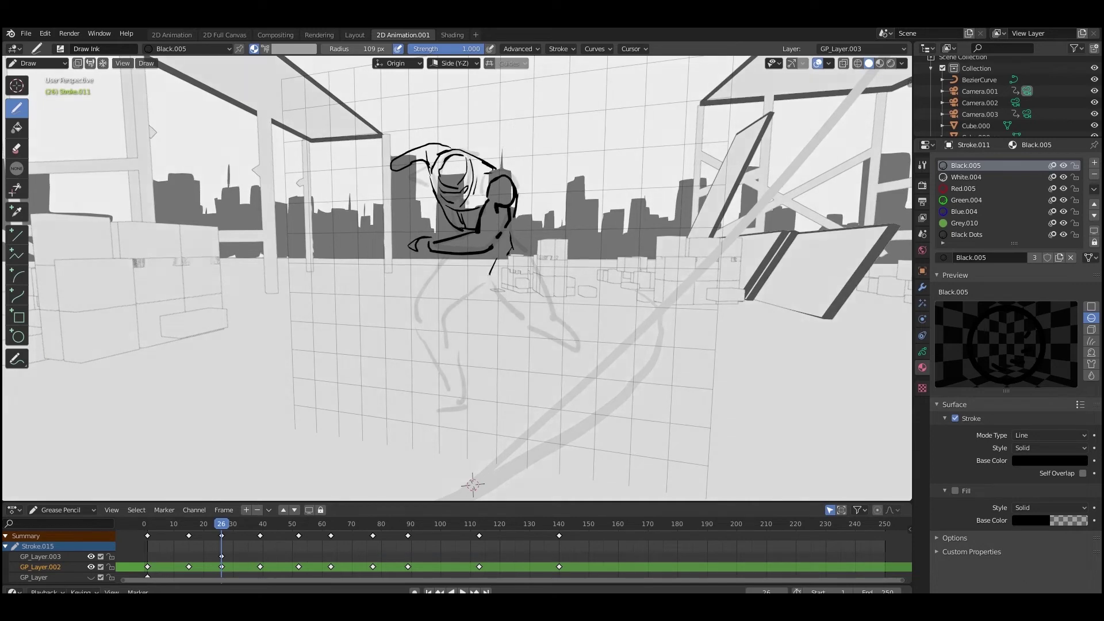
Step: Ink the hips and the bent front leg with thigh, knee, shin and foot over the rough pose
drag(490, 275, 418, 297)
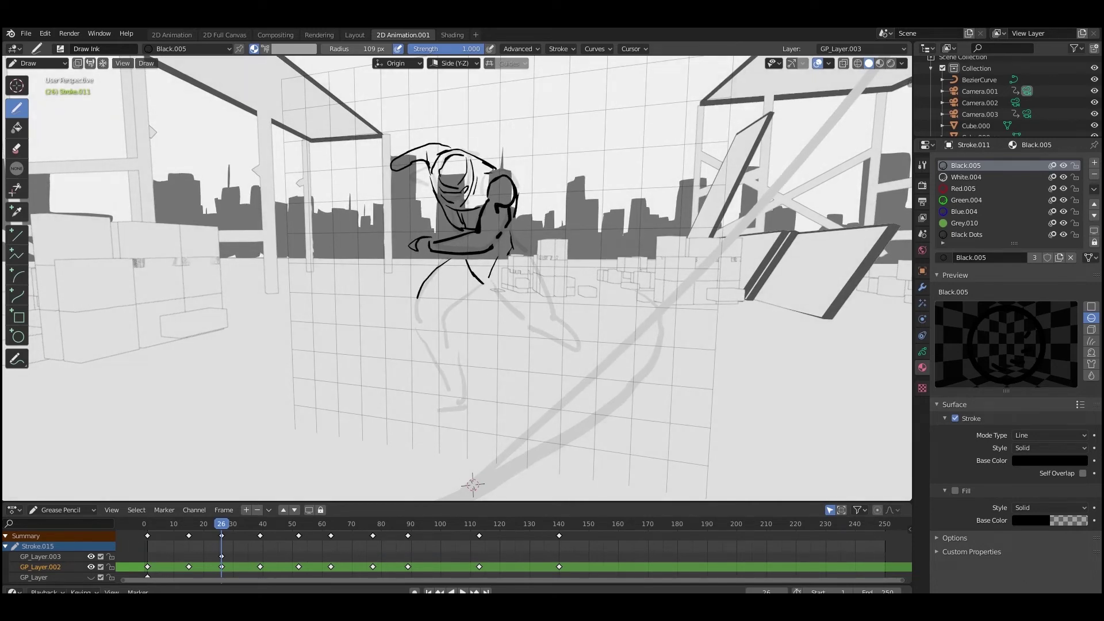
mouse_move(459, 264)
mouse_down()
mouse_move(418, 305)
mouse_move(440, 309)
mouse_move(422, 332)
mouse_move(436, 332)
mouse_move(431, 358)
mouse_move(443, 379)
mouse_up()
mouse_move(442, 322)
mouse_down()
mouse_move(462, 380)
mouse_move(460, 399)
mouse_move(443, 384)
mouse_move(446, 412)
mouse_up()
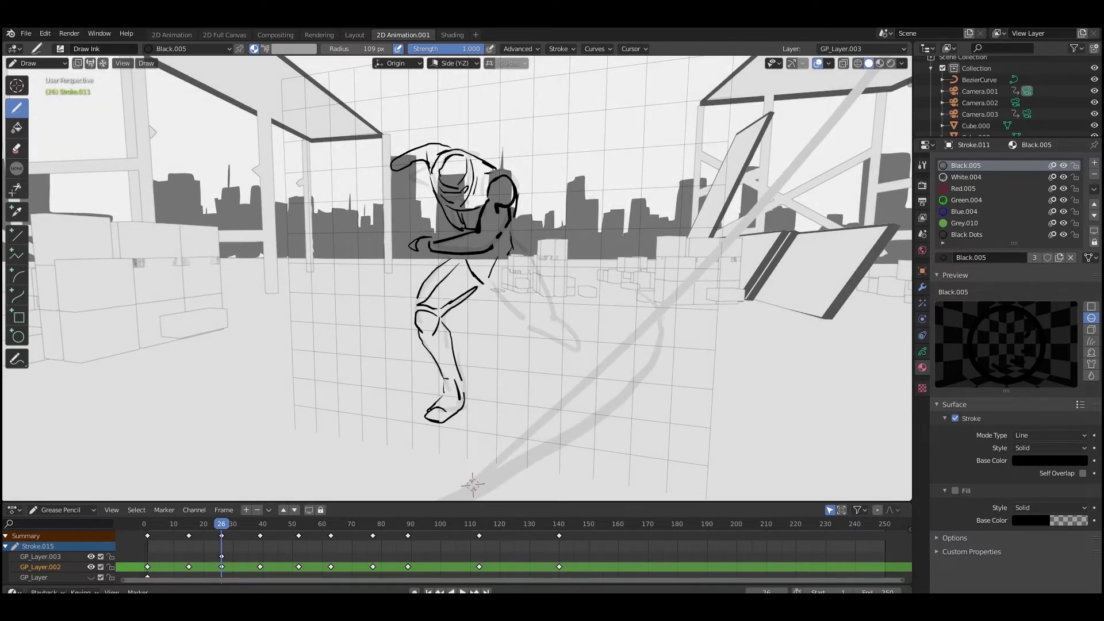
Step: Ink the extended rear leg down to its pointed foot, and add contour lines along the front leg
drag(490, 278, 518, 302)
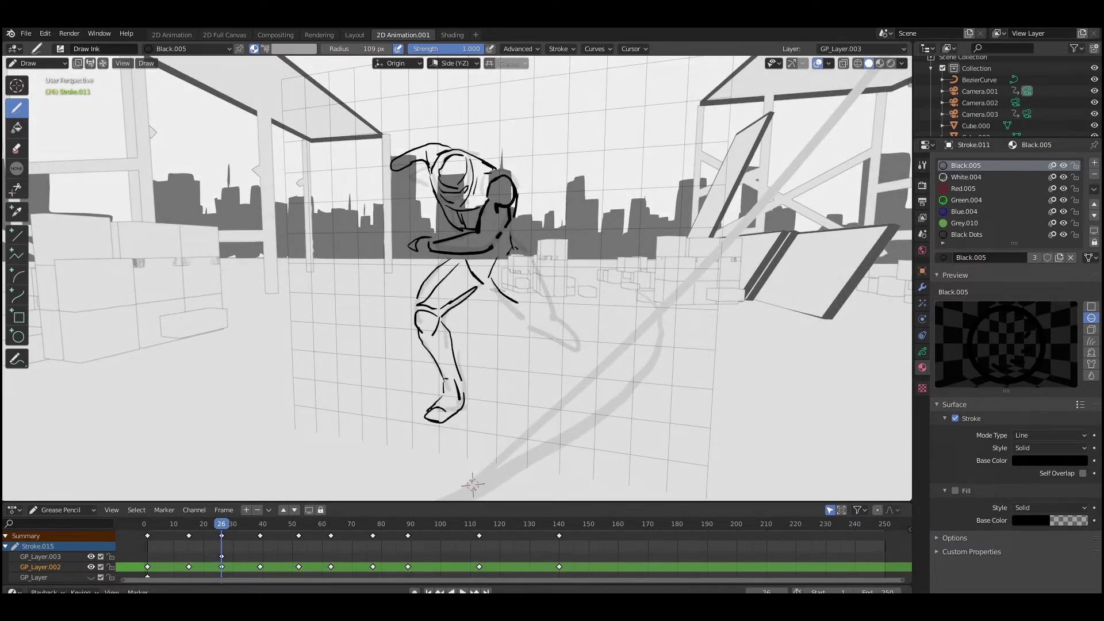
mouse_move(514, 247)
mouse_down()
mouse_move(542, 295)
mouse_move(506, 265)
mouse_move(568, 336)
mouse_up()
drag(546, 329, 575, 346)
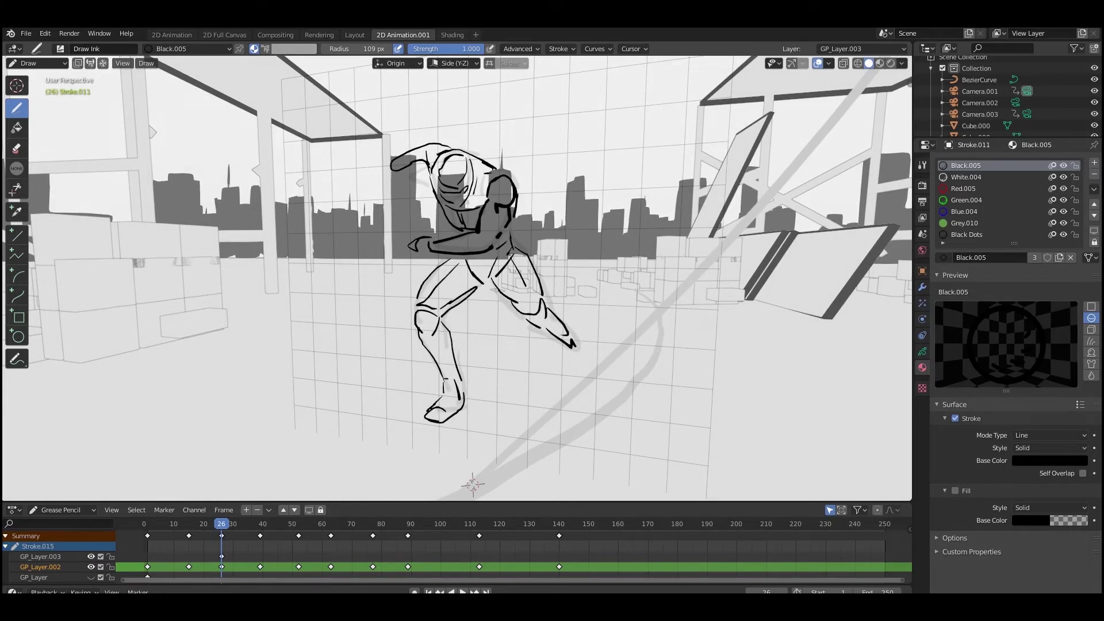
drag(484, 281, 441, 315)
mouse_move(417, 311)
mouse_down()
mouse_move(435, 314)
mouse_move(450, 384)
mouse_move(432, 417)
mouse_up()
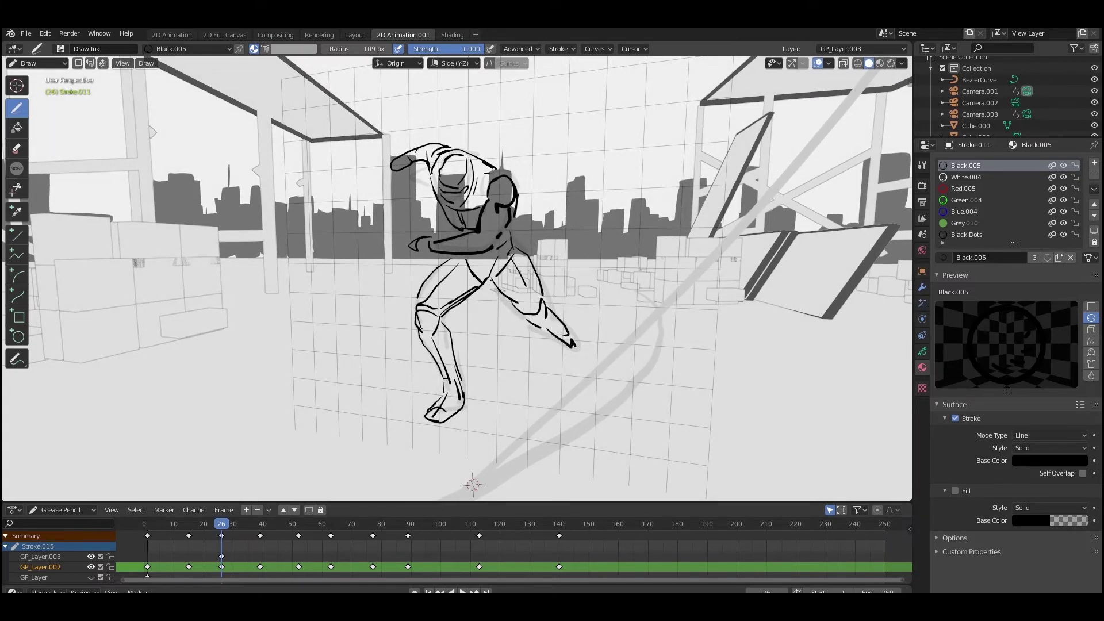
Step: Go to frame 39 and ink the hips and the thigh and knee of the bent leg over the rough pose
key(space)
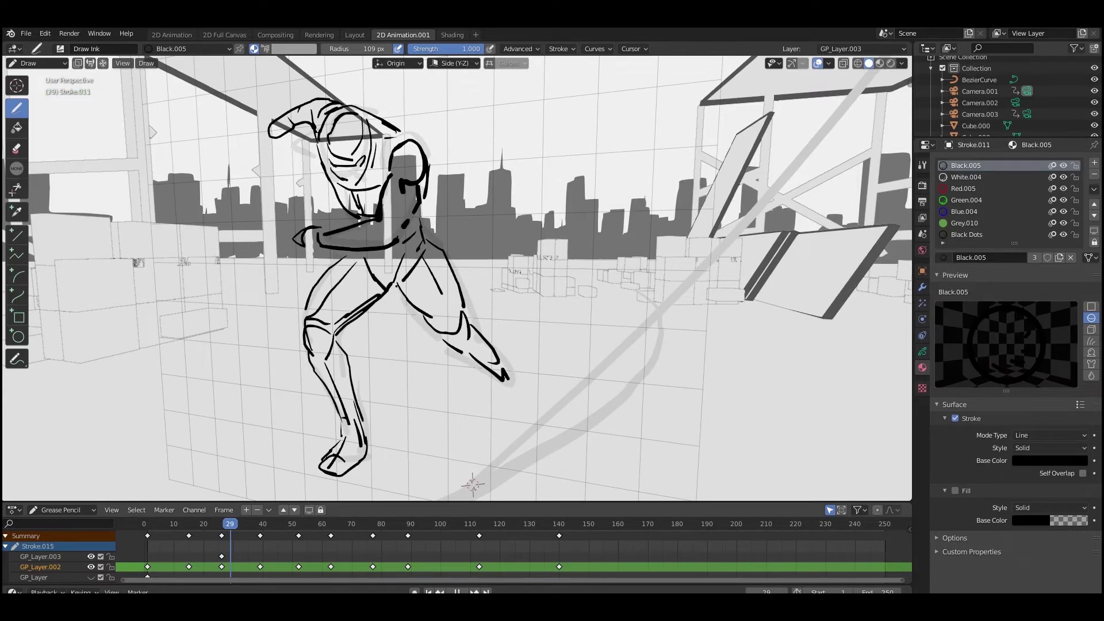
key(space)
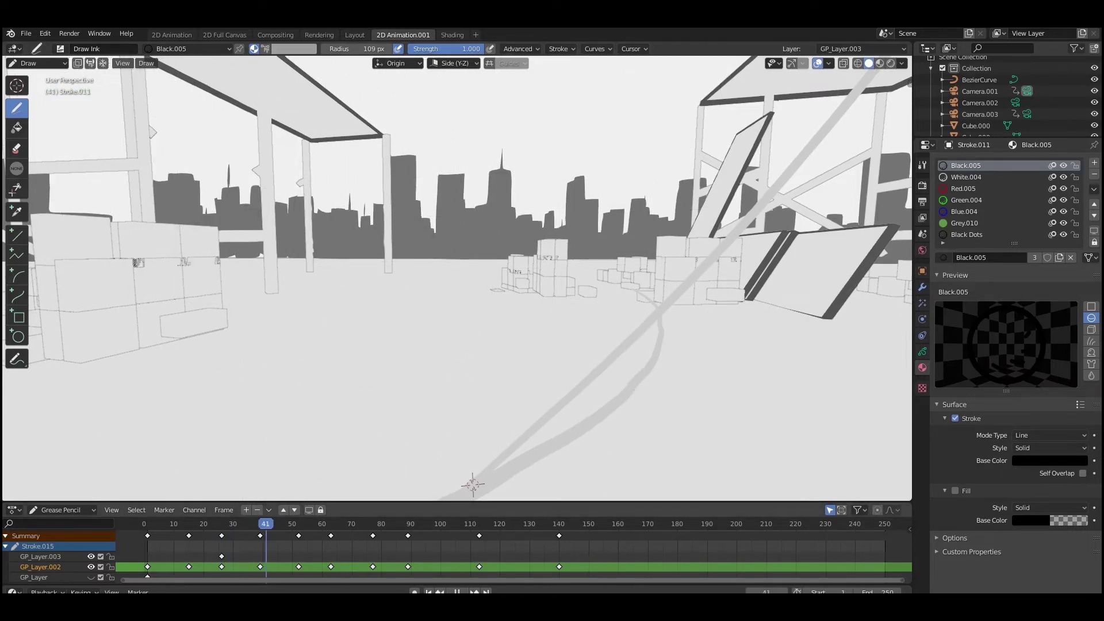
key(Left)
scroll(458, 278, down, 4)
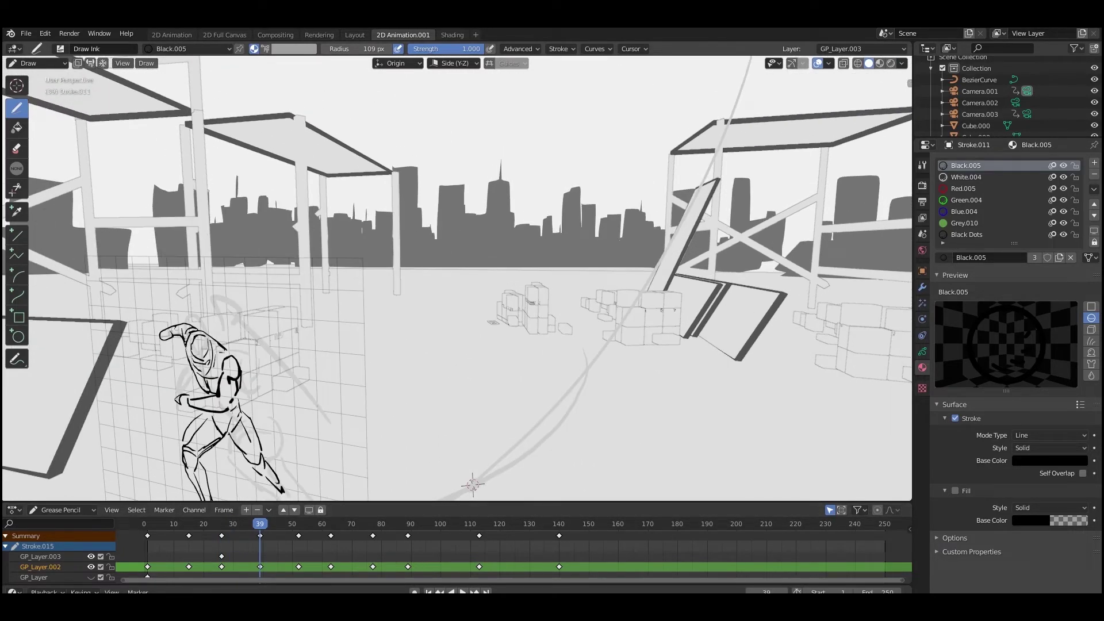
mouse_move(460, 288)
shift+middle_down()
mouse_move(521, 239)
mouse_move(613, 197)
shift+middle_up()
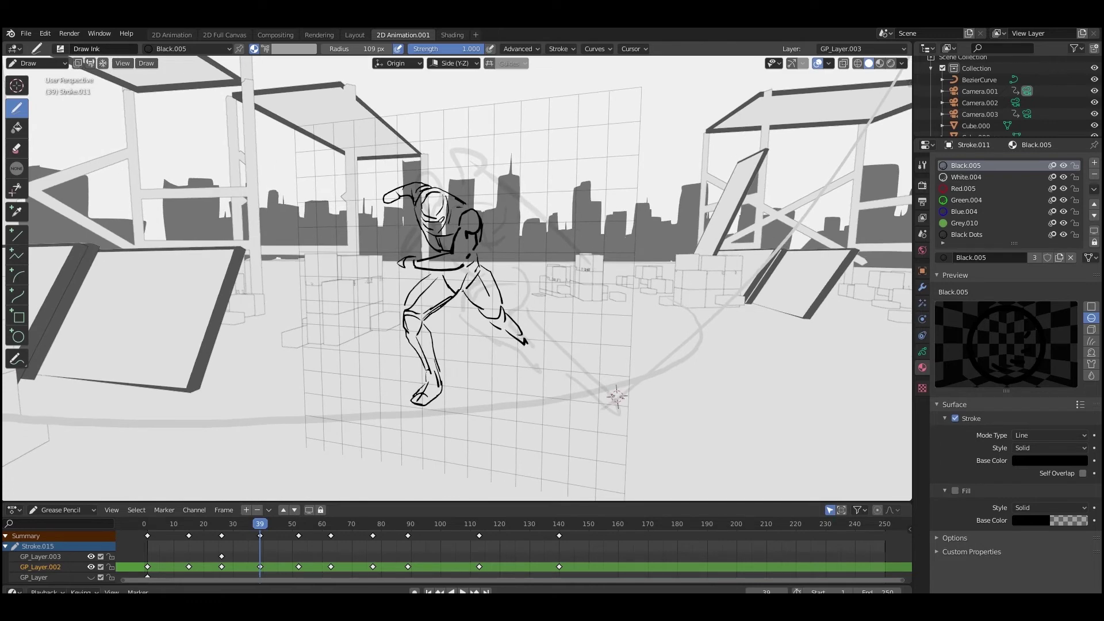
mouse_move(507, 260)
mouse_down()
mouse_move(518, 293)
mouse_move(479, 274)
mouse_move(454, 308)
mouse_up()
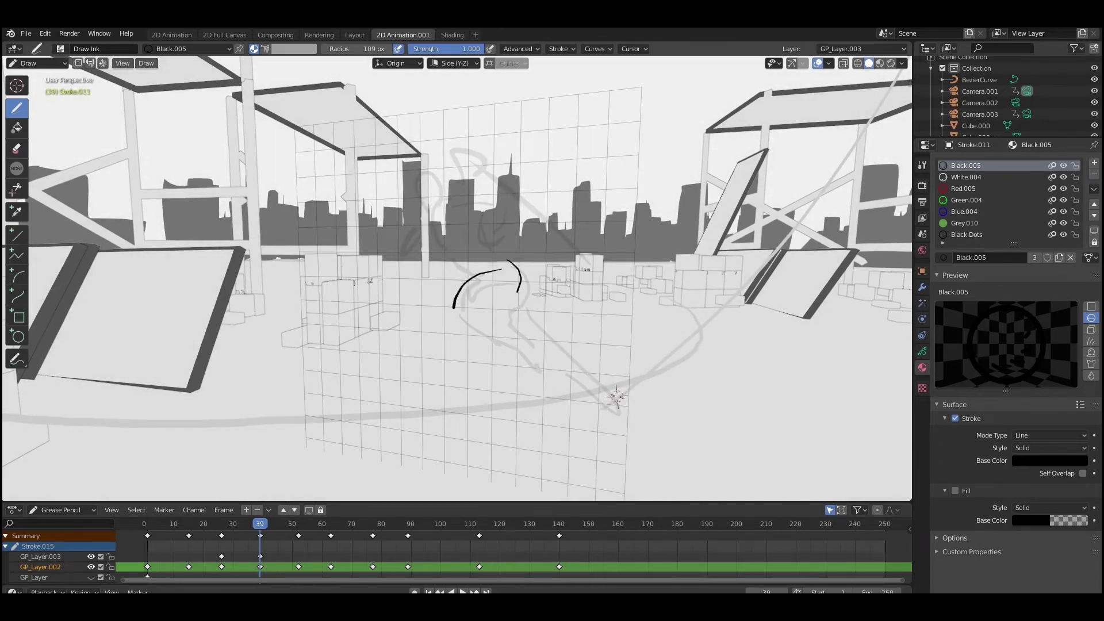
drag(518, 290, 494, 309)
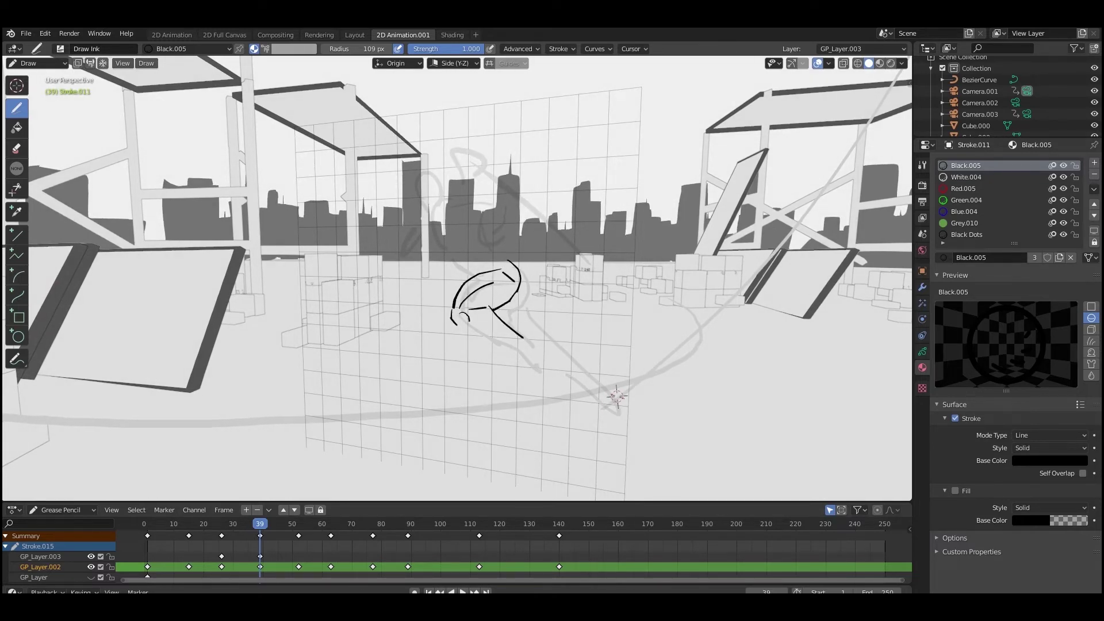
Step: Increase the brush radius to 130 px, ink the lower legs down to the feet, and add a dark patch behind the knee
key(f)
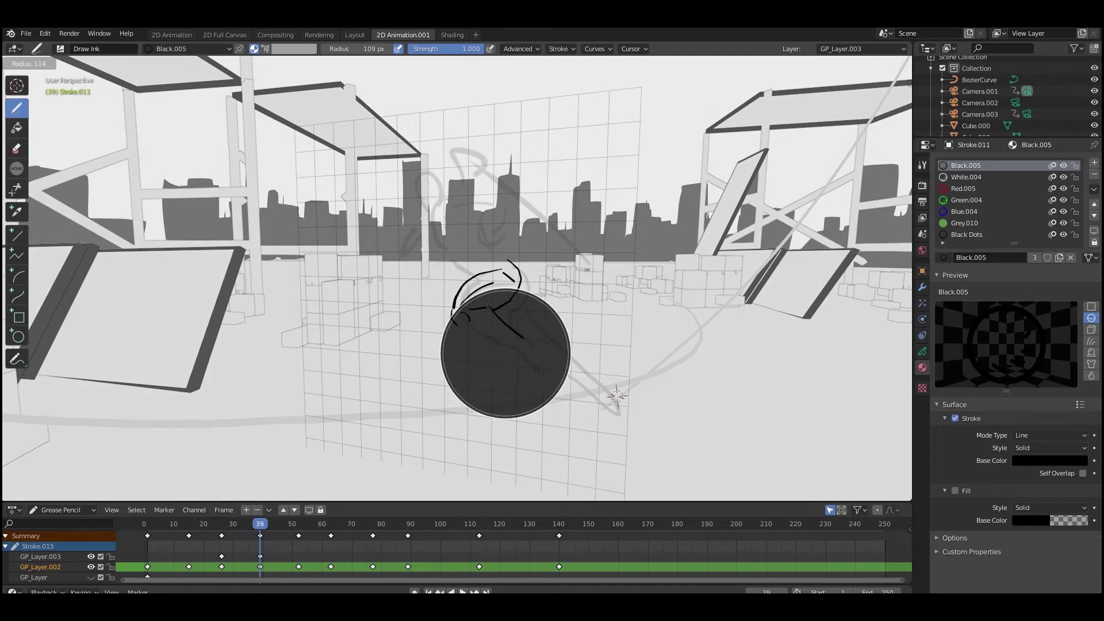
key(Return)
drag(469, 320, 502, 331)
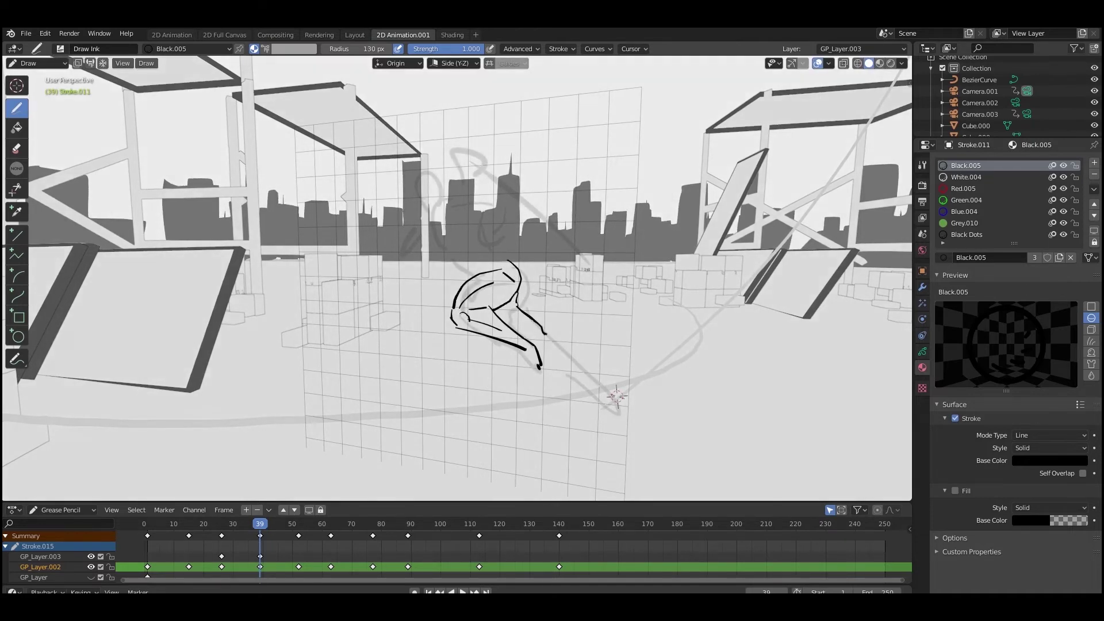
drag(519, 308, 614, 400)
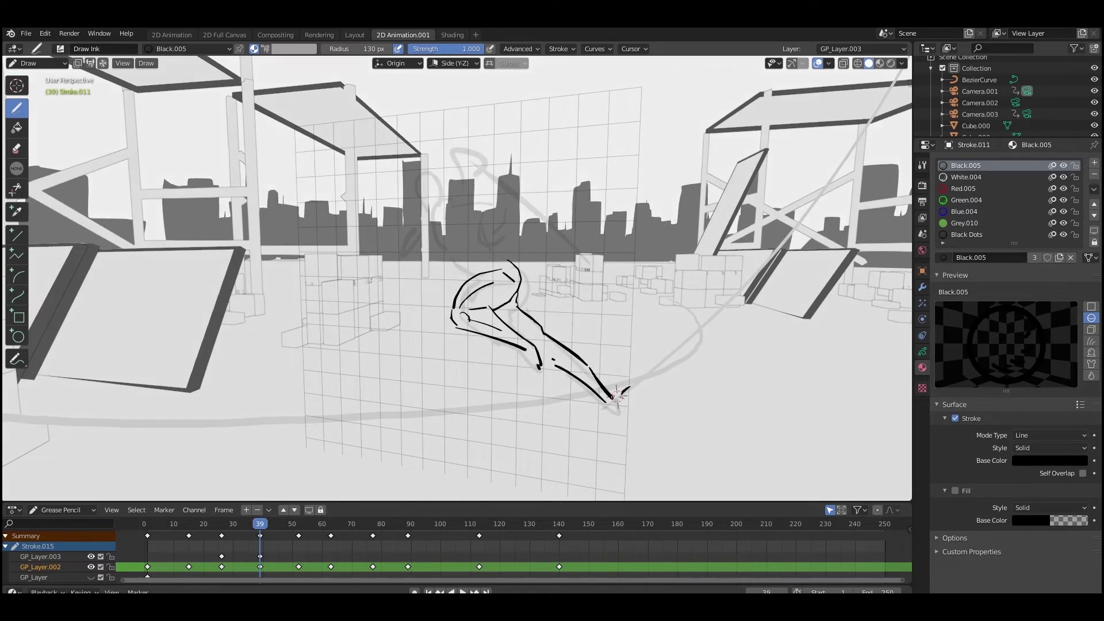
drag(518, 310, 504, 320)
Step: Ink the waist, torso, shoulder and bent raised arm of the frame 39 pose
drag(468, 267, 476, 273)
drag(445, 253, 450, 253)
mouse_move(489, 213)
mouse_down()
mouse_move(467, 234)
mouse_move(503, 204)
mouse_move(439, 236)
mouse_move(457, 262)
mouse_move(453, 252)
mouse_move(458, 262)
mouse_move(508, 264)
mouse_up()
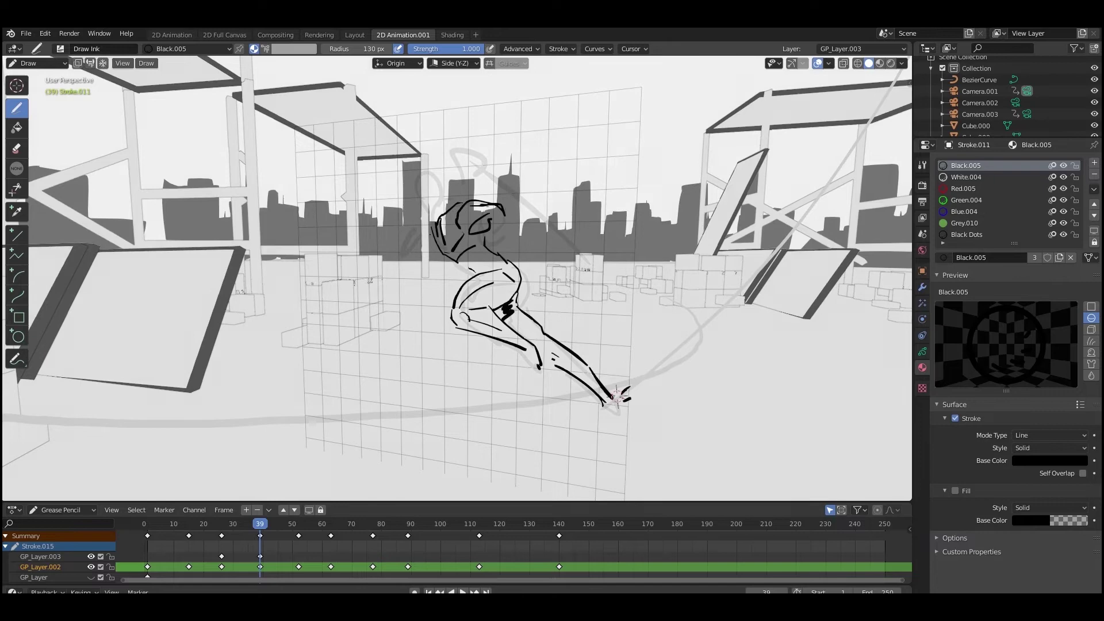
mouse_move(445, 198)
mouse_down()
mouse_move(423, 208)
mouse_move(414, 245)
mouse_up()
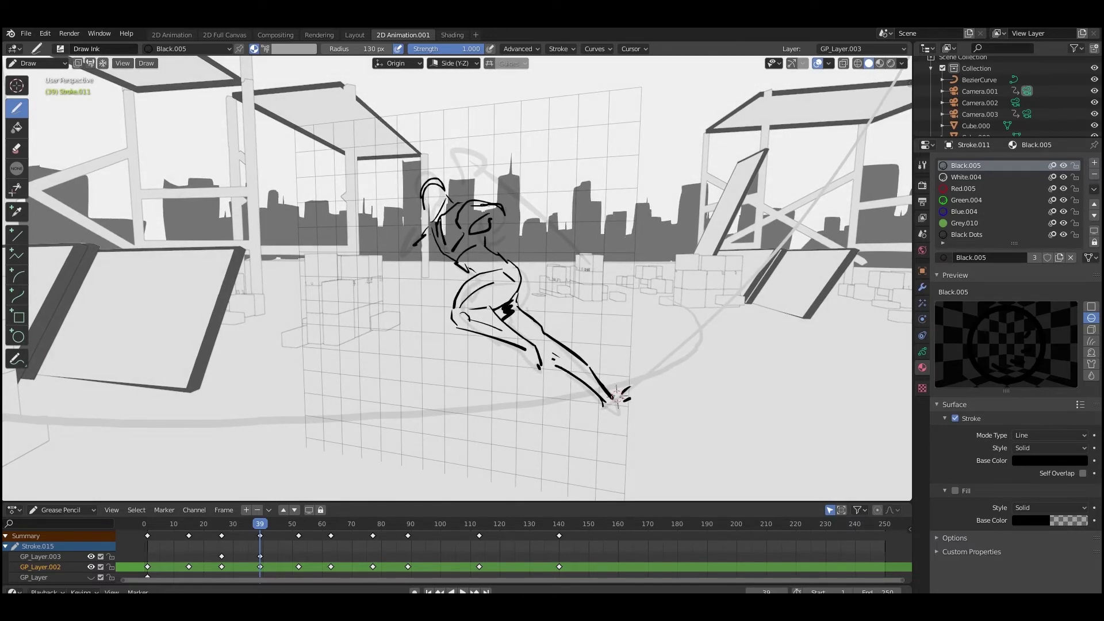
Step: Advance to frame 52 and ink the hips and the near leg with its thigh, bent knee and shin
key(space)
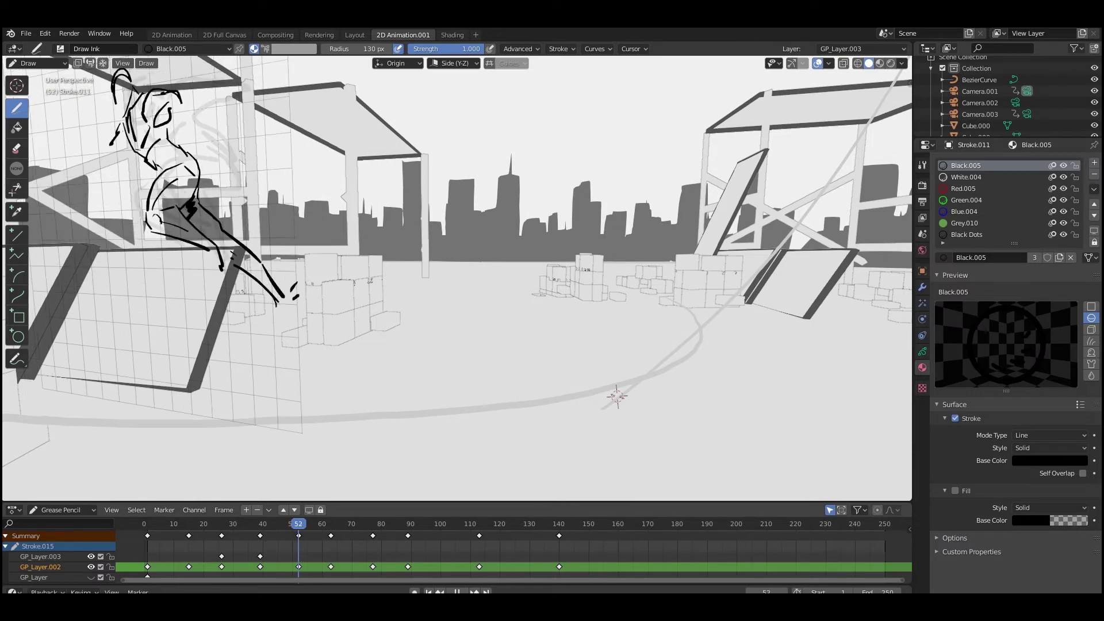
shift+middle_drag(296, 287, 517, 319)
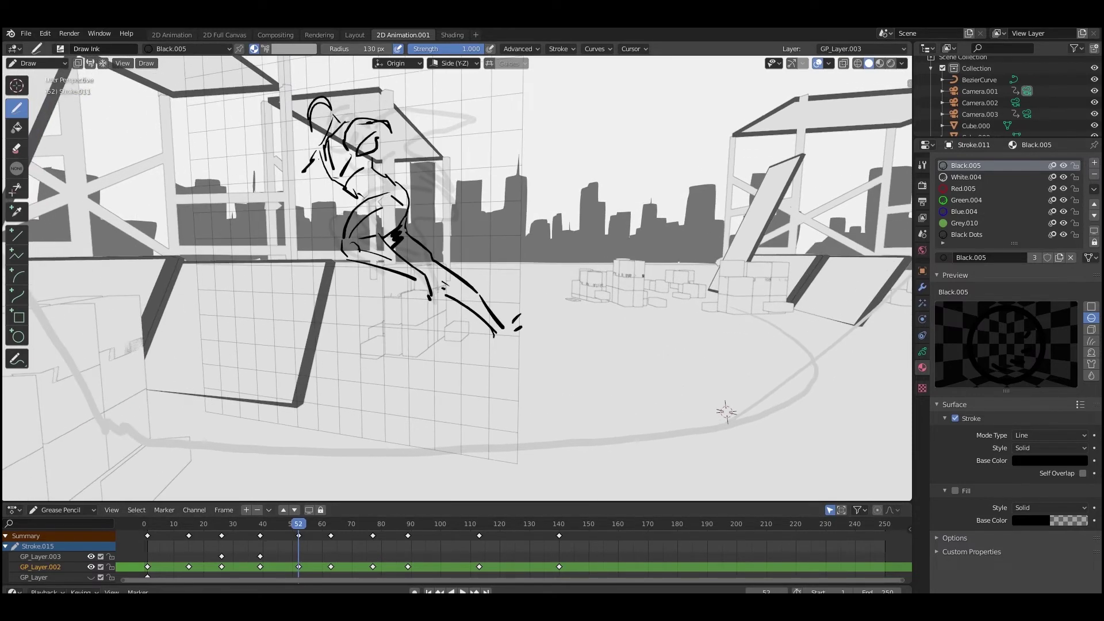
click(390, 170)
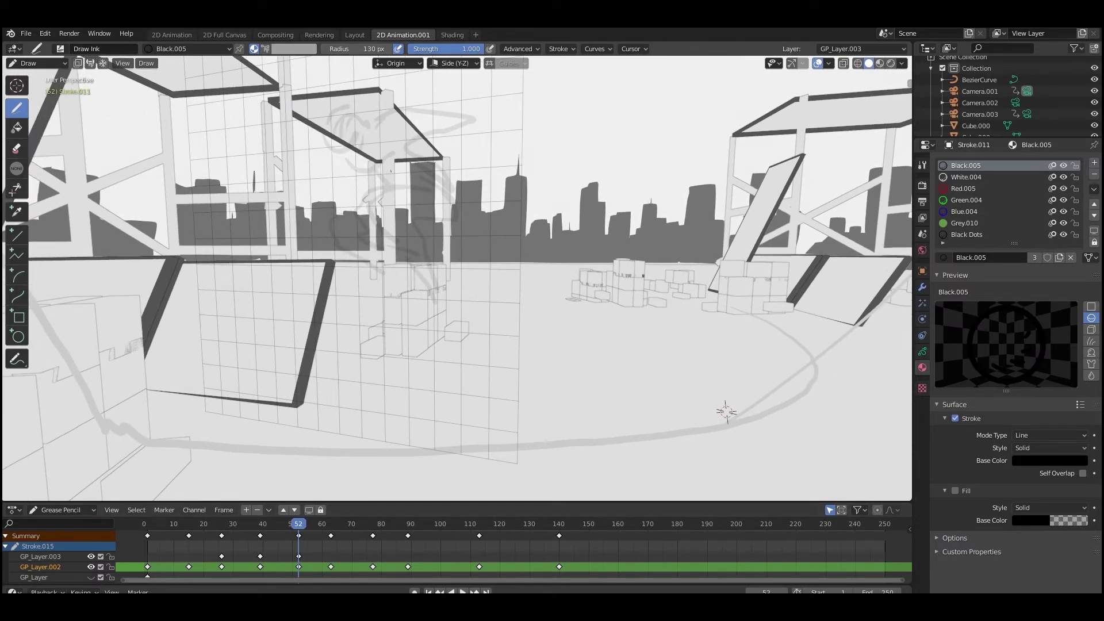
mouse_move(394, 186)
mouse_down()
mouse_move(421, 188)
mouse_move(449, 217)
mouse_up()
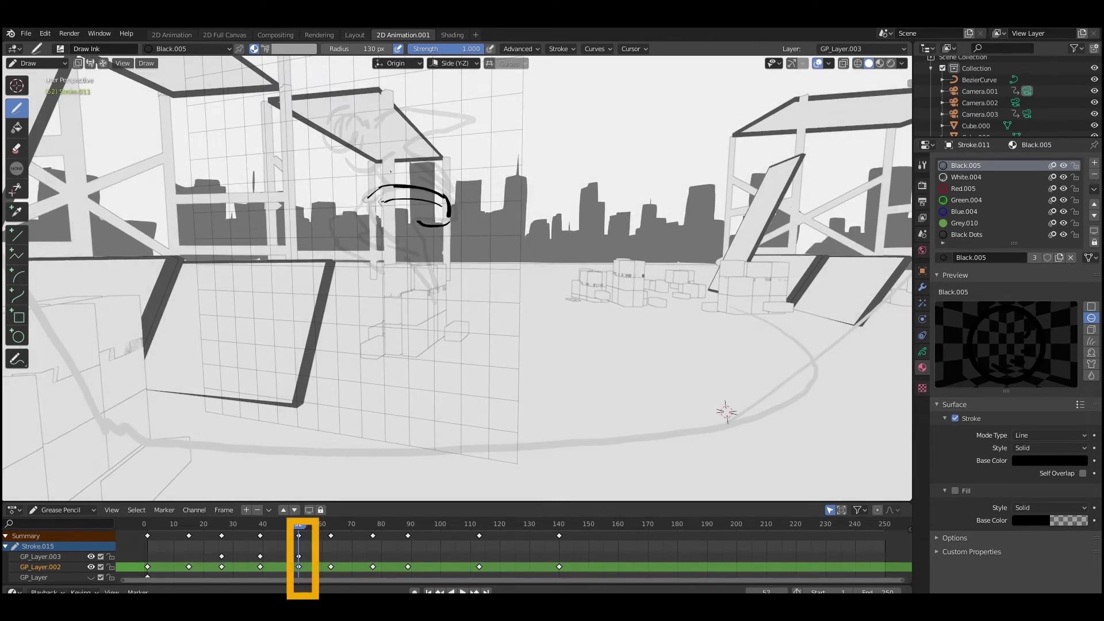
mouse_move(380, 198)
mouse_down()
mouse_move(382, 214)
mouse_move(423, 249)
mouse_move(433, 289)
mouse_up()
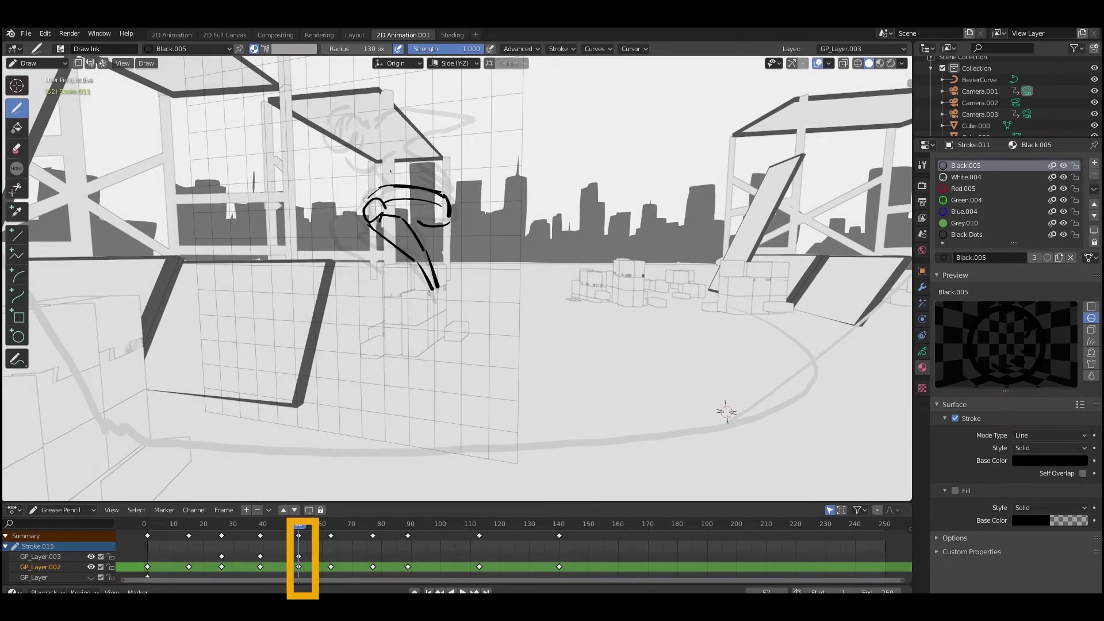
Step: Ink the curved back, torso, outstretched arm and shaded far leg of the frame 52 pose
drag(432, 169, 446, 186)
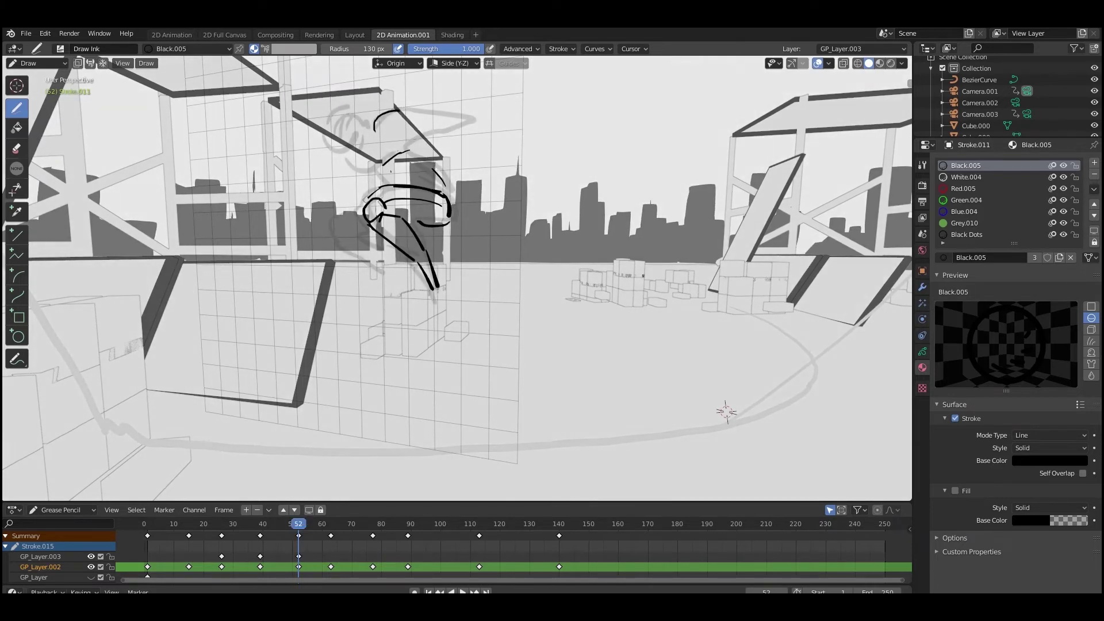
mouse_move(398, 114)
mouse_down()
mouse_move(391, 135)
mouse_move(431, 123)
mouse_move(397, 147)
mouse_up()
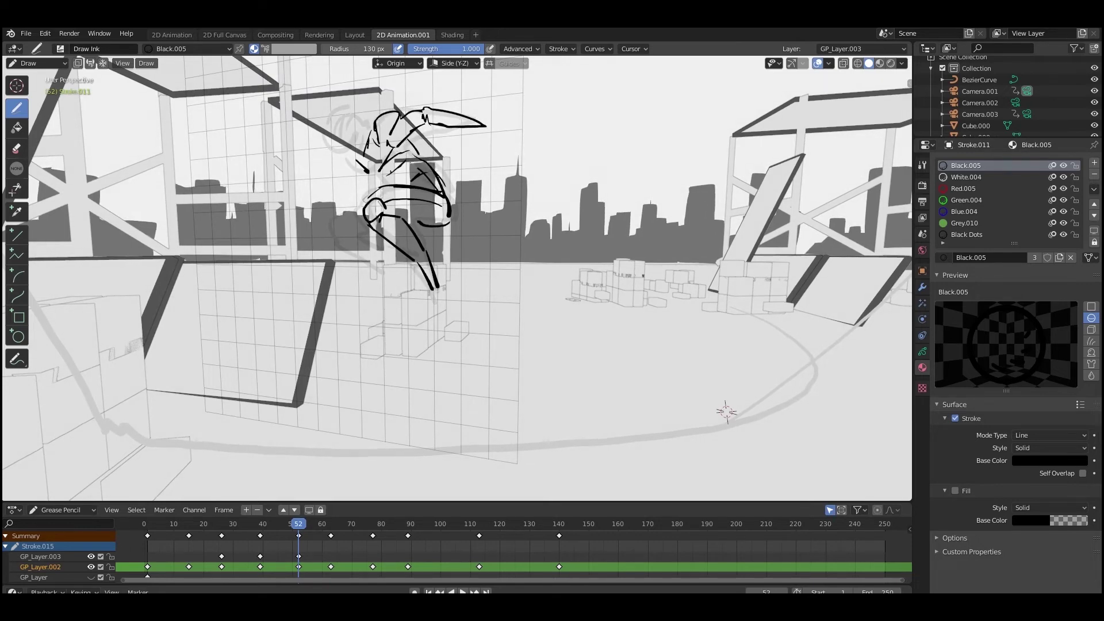
drag(370, 201, 337, 228)
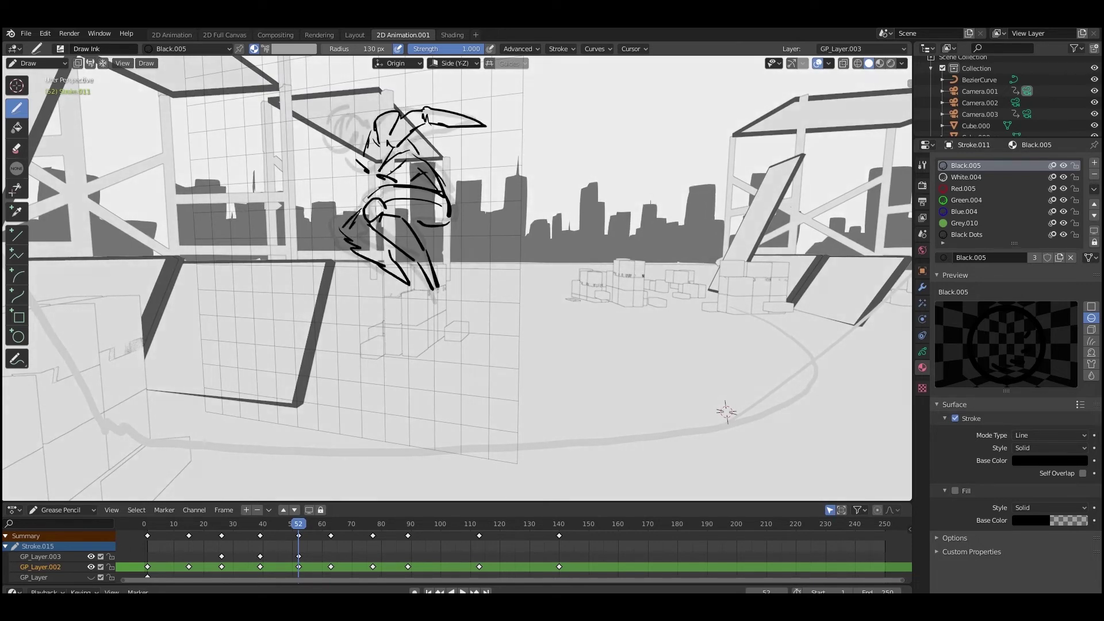
drag(352, 154, 359, 166)
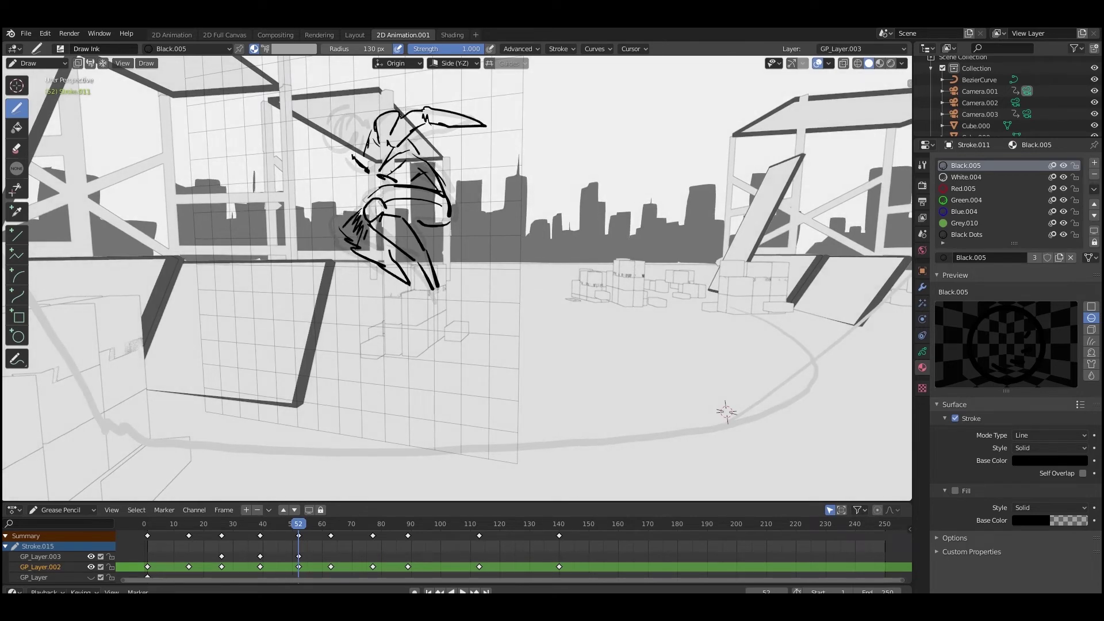
Step: Ink the head outline over the rough circle and add a short motion line behind the body
mouse_move(364, 119)
mouse_down()
mouse_move(355, 133)
mouse_move(352, 112)
mouse_up()
drag(328, 121, 327, 148)
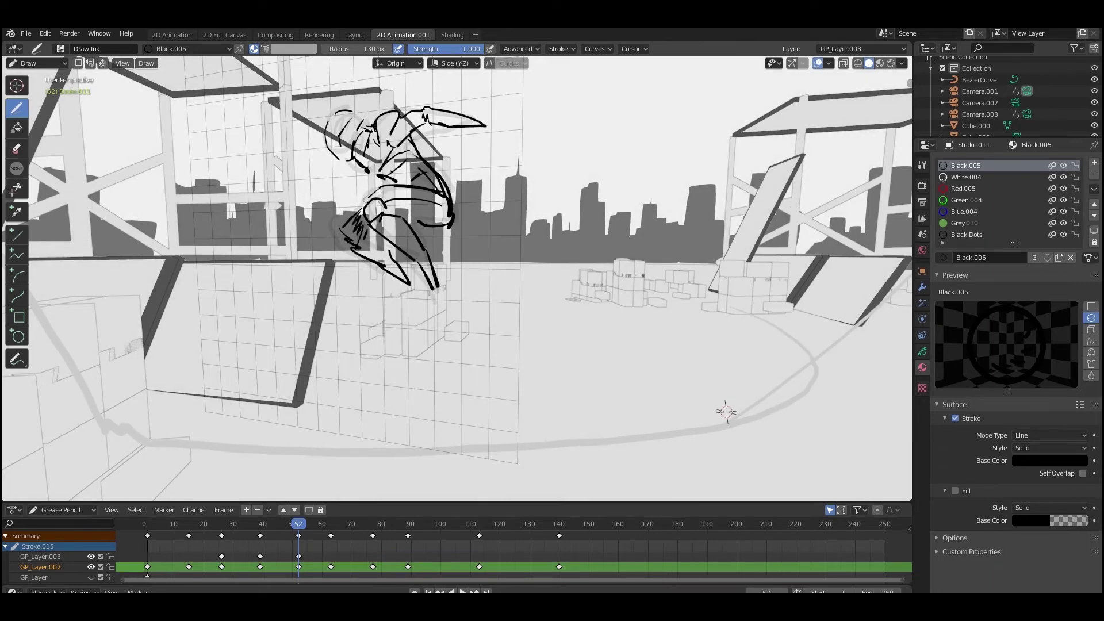
drag(470, 250, 485, 259)
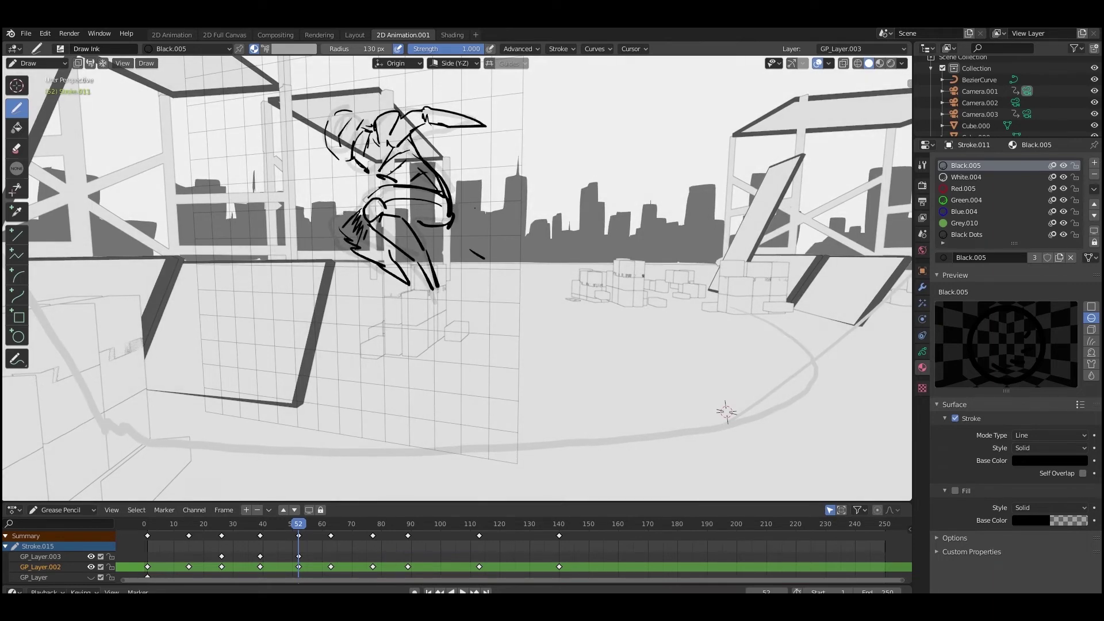
Step: Advance to frame 63 and ink the planted foot, shin and knee of the supporting leg
key(space)
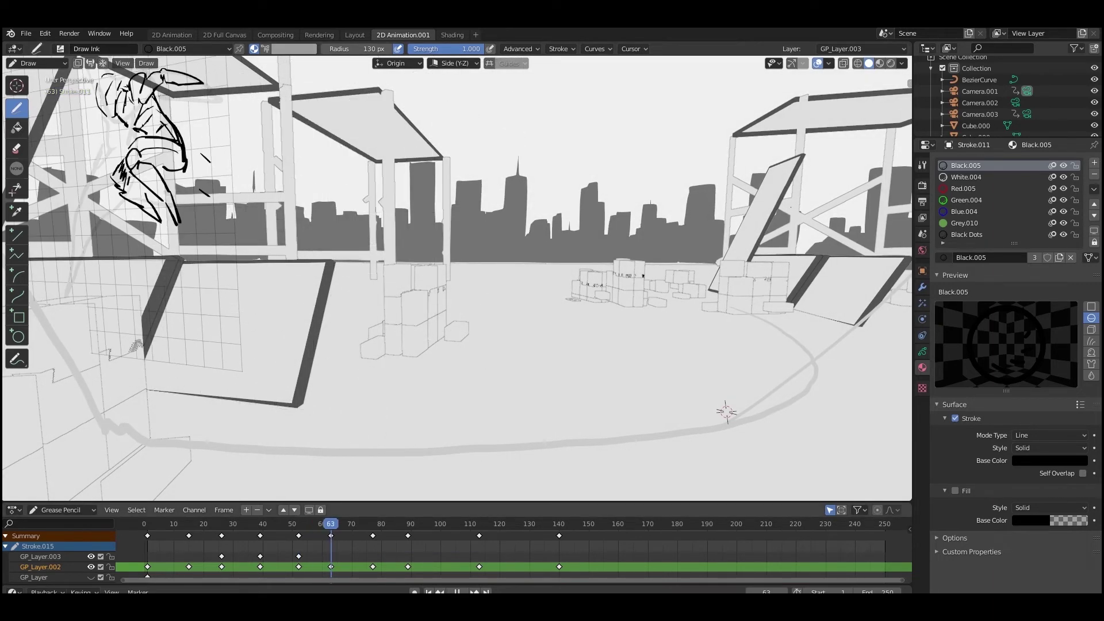
key(space)
mouse_move(287, 219)
shift+middle_down()
mouse_move(361, 201)
mouse_move(486, 213)
mouse_move(518, 232)
shift+middle_up()
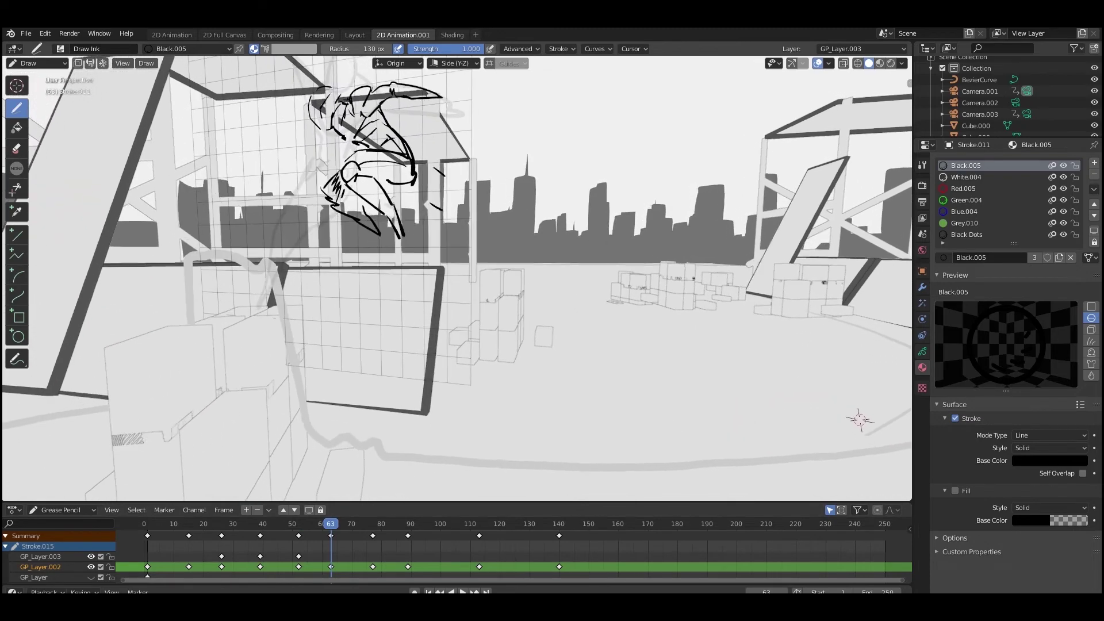
mouse_move(265, 296)
mouse_down()
mouse_move(251, 314)
mouse_move(263, 312)
mouse_up()
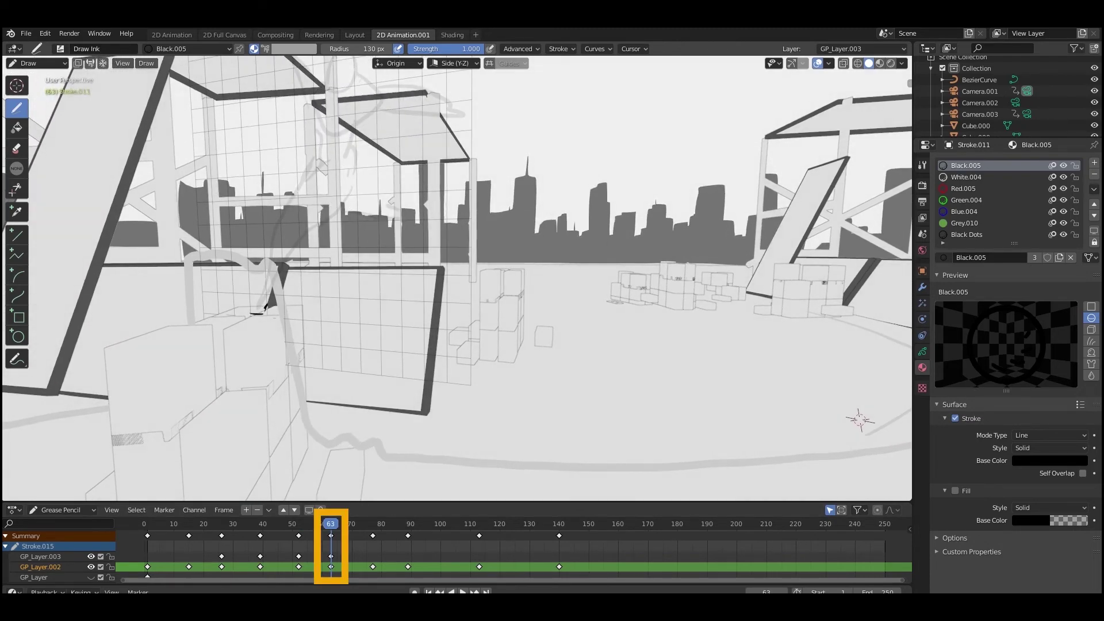
drag(279, 231, 255, 309)
drag(295, 236, 285, 264)
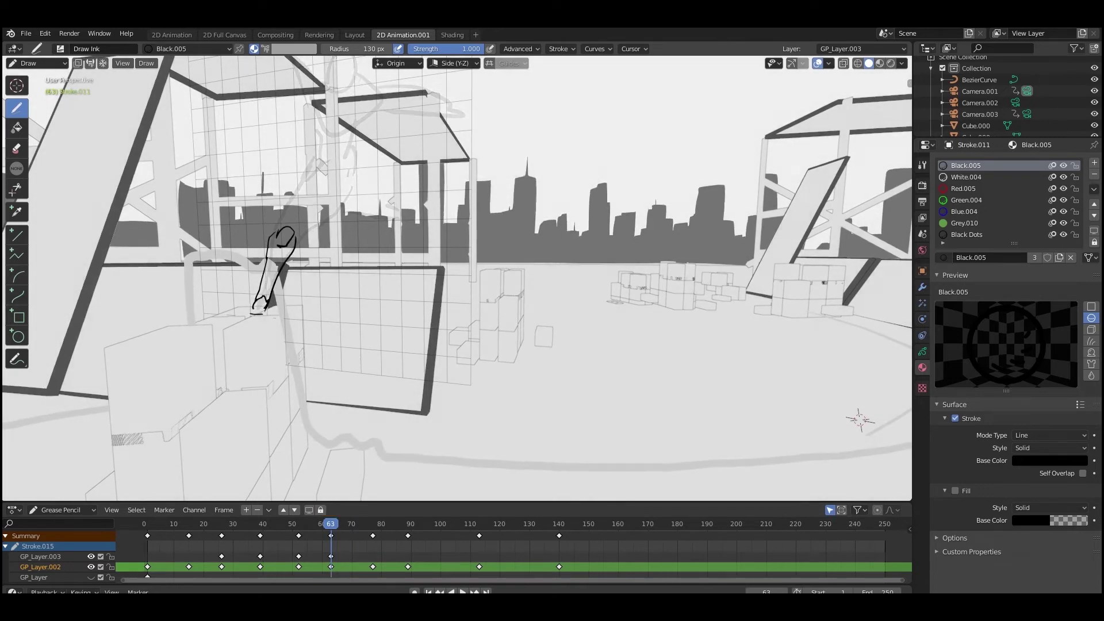
Step: Ink the supporting thigh, the second leg with its knee and pointed foot, and the hip lines on frame 63
mouse_move(303, 179)
mouse_down()
mouse_move(290, 198)
mouse_move(324, 262)
mouse_up()
drag(366, 165, 331, 257)
drag(331, 257, 319, 274)
shift+middle_drag(334, 212, 332, 248)
drag(311, 201, 301, 217)
drag(312, 202, 317, 216)
mouse_move(315, 192)
mouse_down()
mouse_move(359, 188)
mouse_move(320, 189)
mouse_up()
Step: Ink the head, chest, near shoulder and tapered waist of the frame 63 pose
drag(313, 145, 329, 164)
drag(340, 103, 329, 141)
drag(356, 123, 340, 149)
drag(358, 131, 330, 165)
mouse_move(361, 122)
mouse_down()
mouse_move(379, 137)
mouse_move(368, 144)
mouse_up()
drag(380, 137, 351, 168)
drag(379, 148, 314, 192)
drag(361, 171, 361, 188)
Step: Ink the far shoulder and both outstretched arms of the frame 63 pose
drag(325, 113, 313, 123)
drag(314, 126, 315, 144)
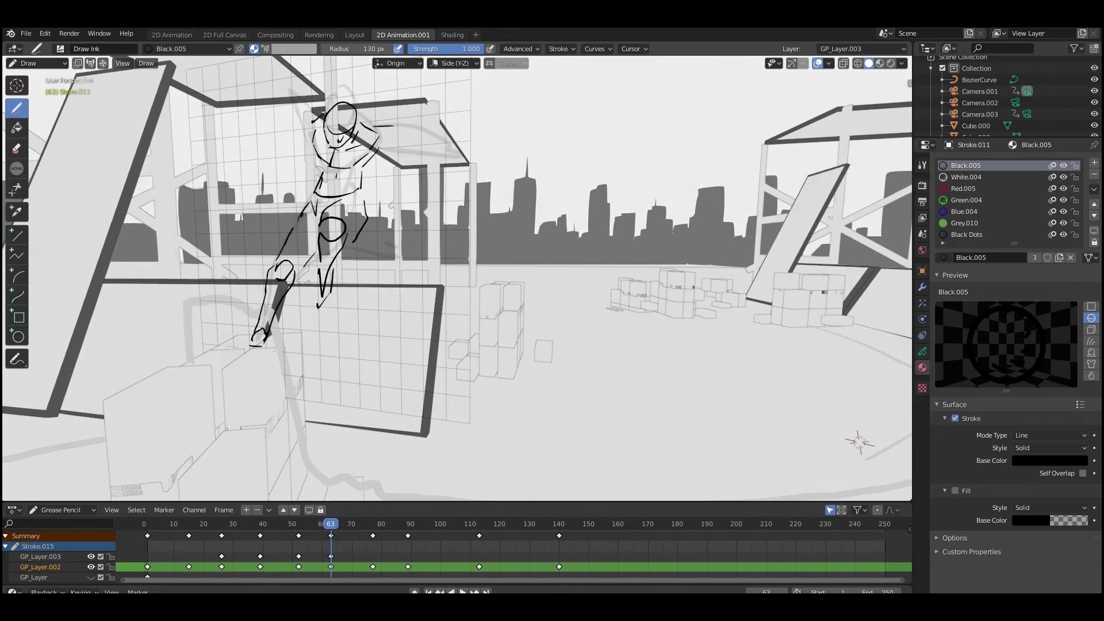
drag(374, 126, 397, 124)
mouse_move(397, 130)
mouse_down()
mouse_move(385, 151)
mouse_move(483, 145)
mouse_up()
drag(276, 78, 324, 98)
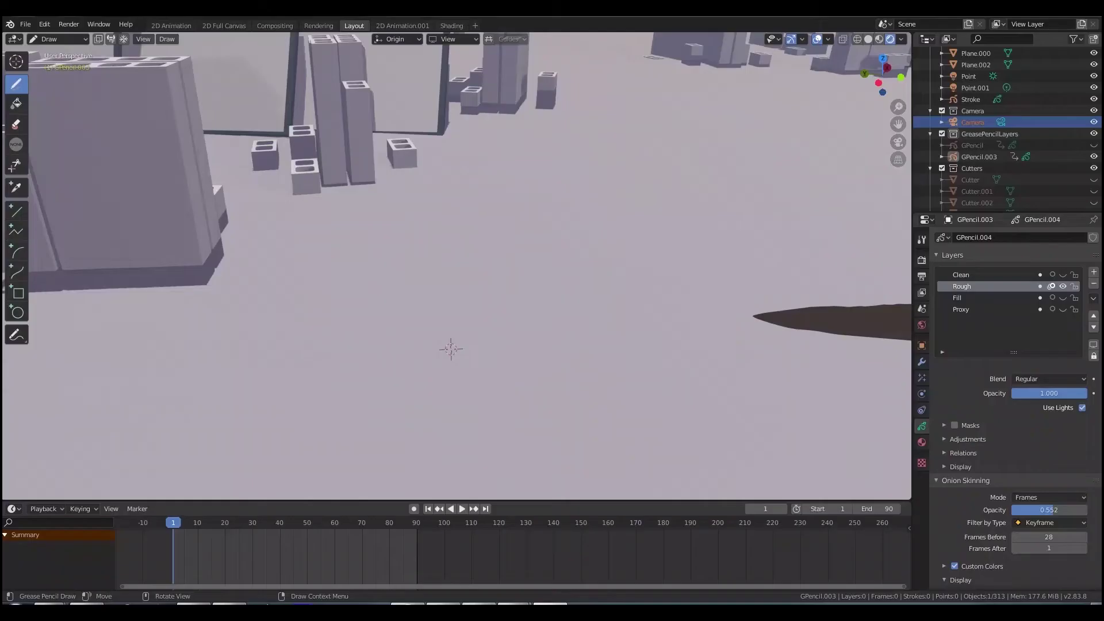
Step: Switch to Object Mode, add a camera to the scene and move it upward
key(ctrl+Tab)
click(390, 301)
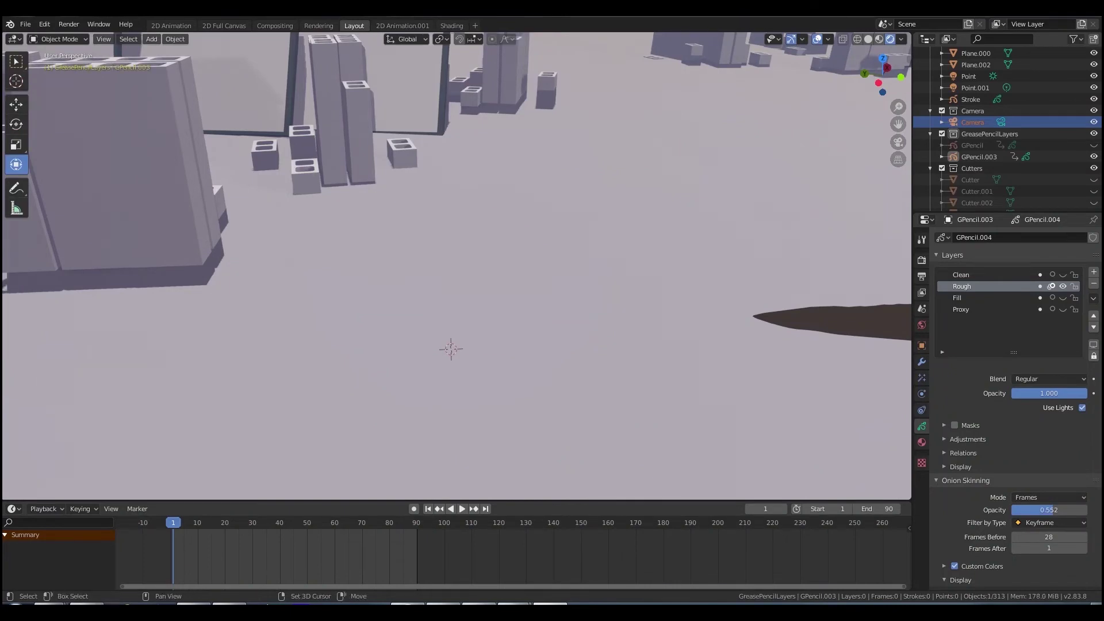
key(shift+a)
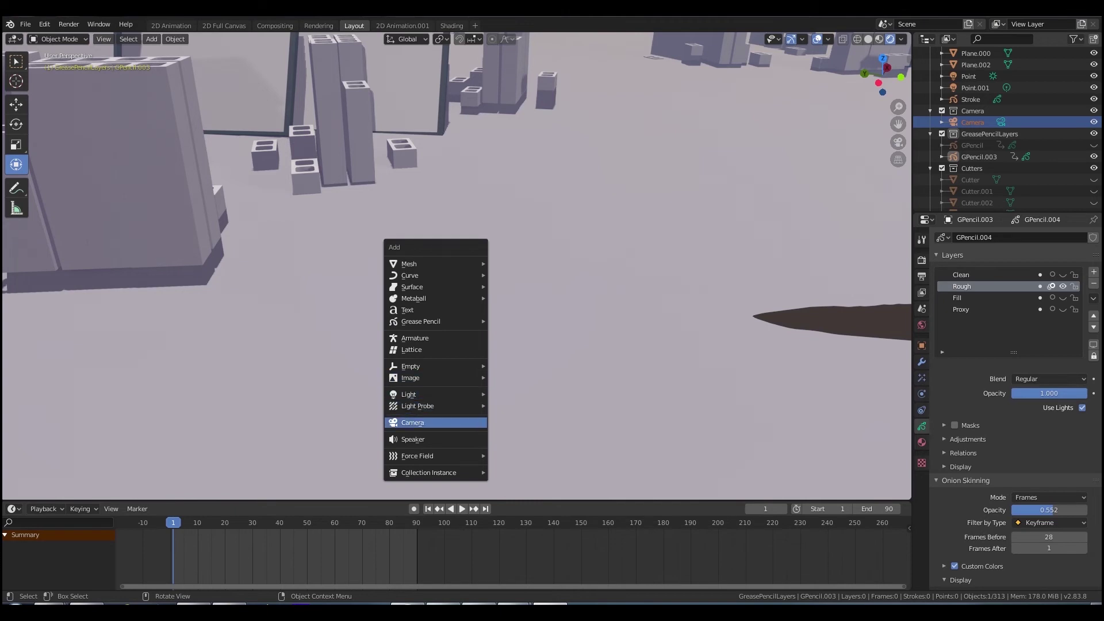
click(412, 423)
drag(451, 292, 451, 149)
mouse_move(455, 155)
middle_down()
mouse_move(496, 144)
mouse_move(456, 149)
middle_up()
middle_drag(506, 247, 538, 241)
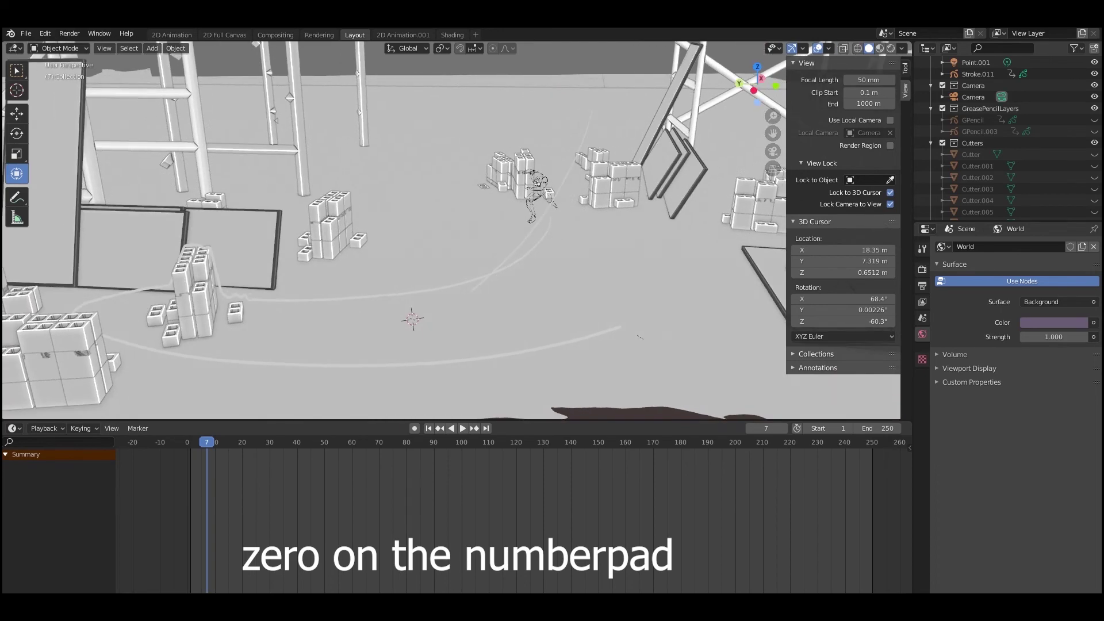
Step: Adjust the framing from the camera view with Lock Camera to View, and turn that option off
key(KP_0)
mouse_move(403, 247)
middle_down()
mouse_move(494, 224)
mouse_move(460, 276)
mouse_move(383, 247)
middle_up()
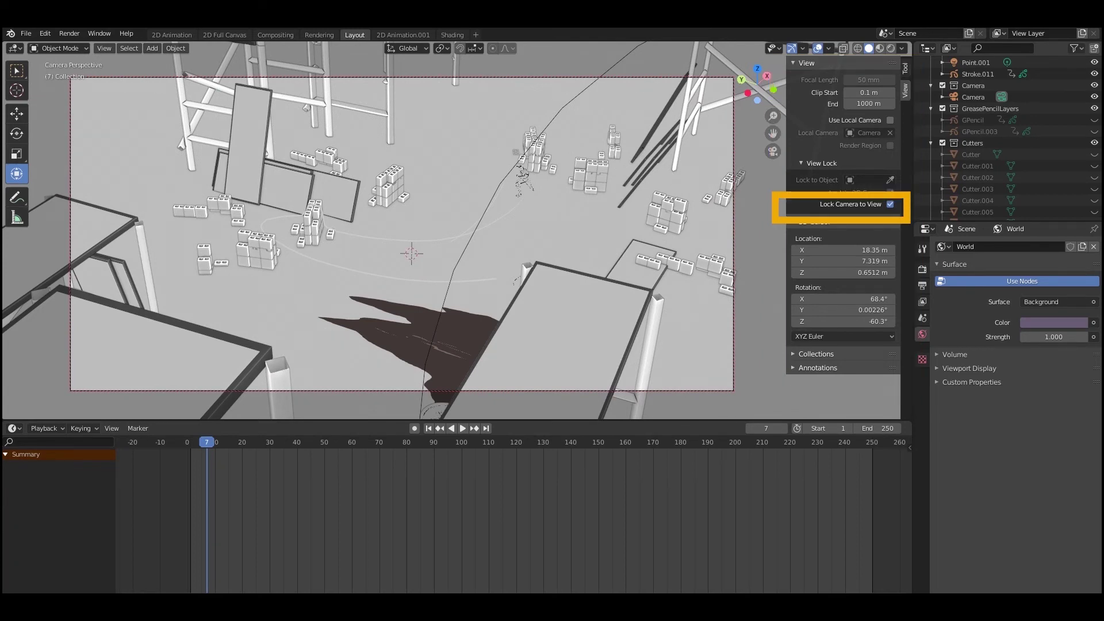
click(890, 204)
middle_drag(437, 247, 402, 221)
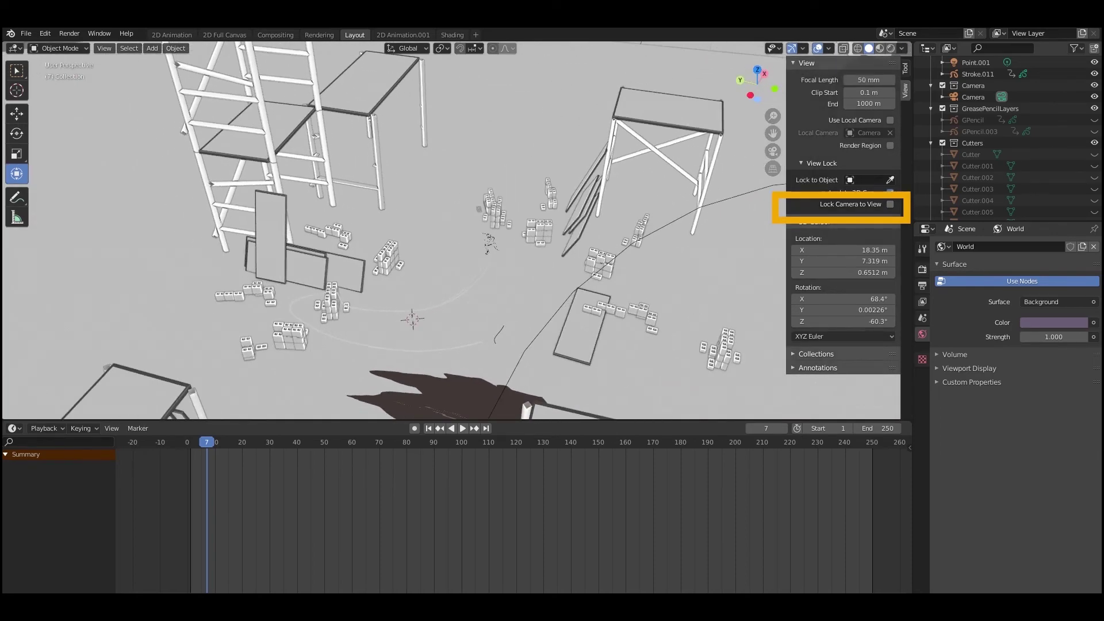
Step: Return to the camera view and inspect its framing at different zoom levels
key(KP_0)
scroll(437, 230, down, 5)
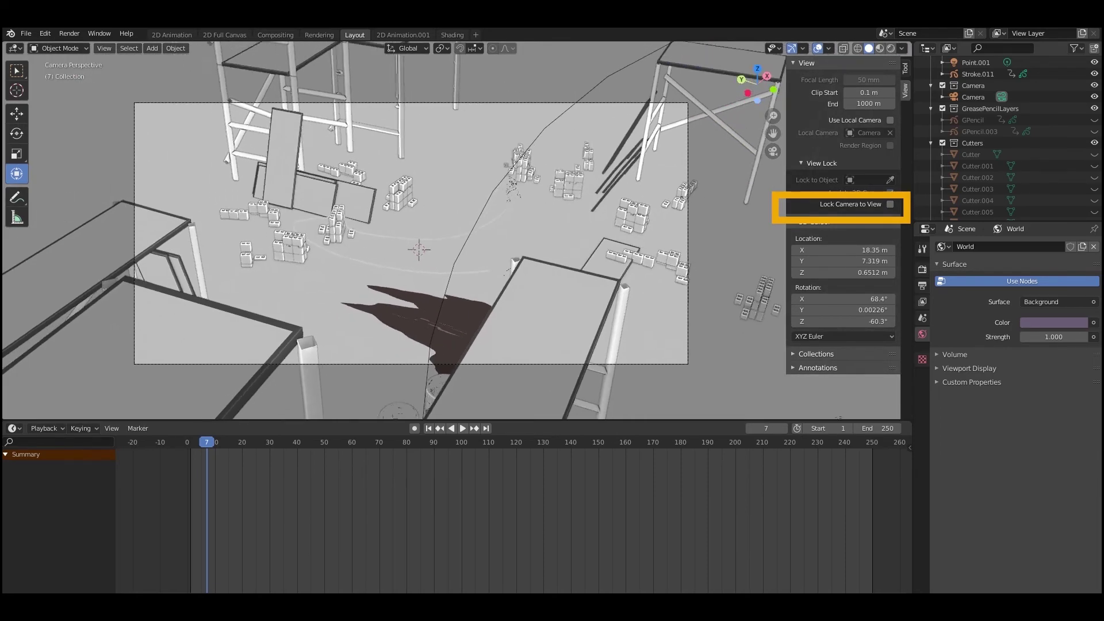
scroll(414, 241, up, 6)
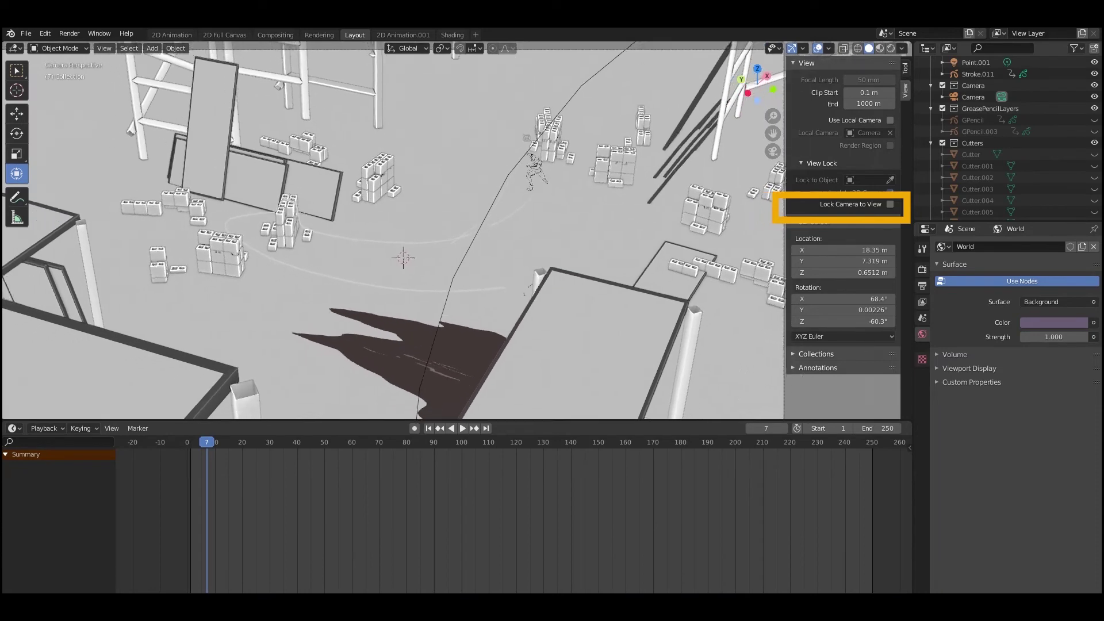
Step: Select the camera in the camera view and insert a keyframe for it at frame 2
scroll(414, 242, up, 1)
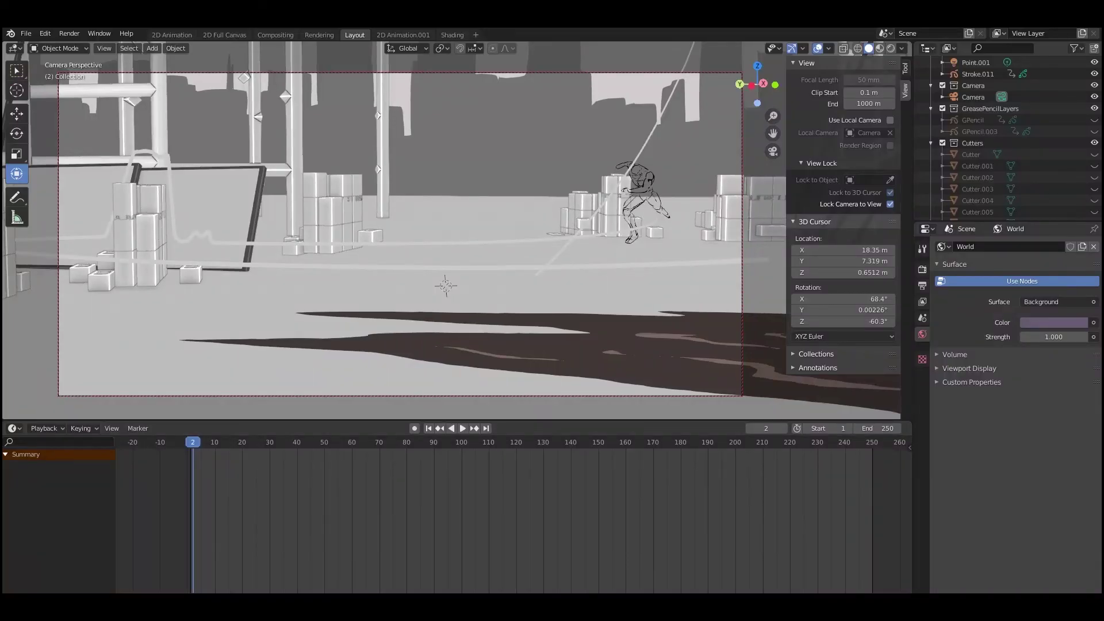
key(i)
key(Escape)
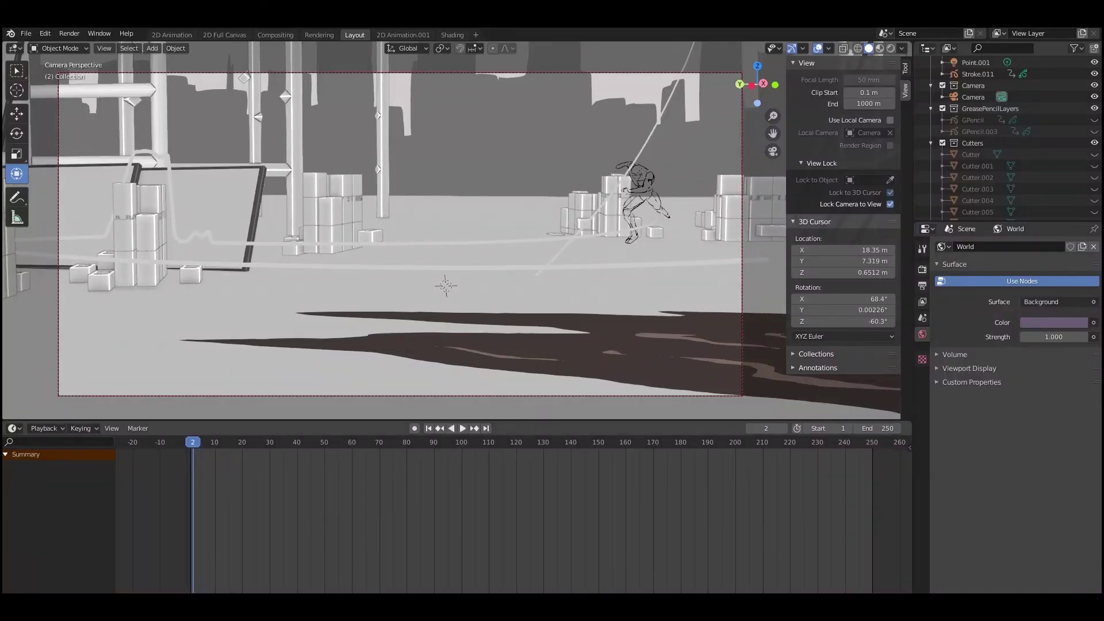
click(424, 396)
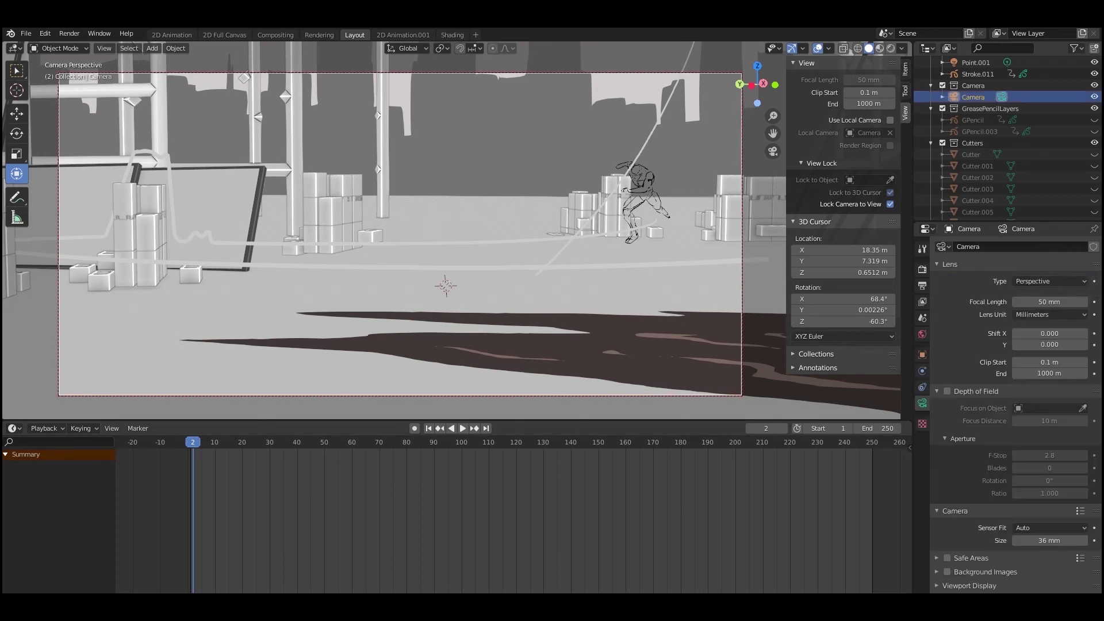
key(i)
key(Return)
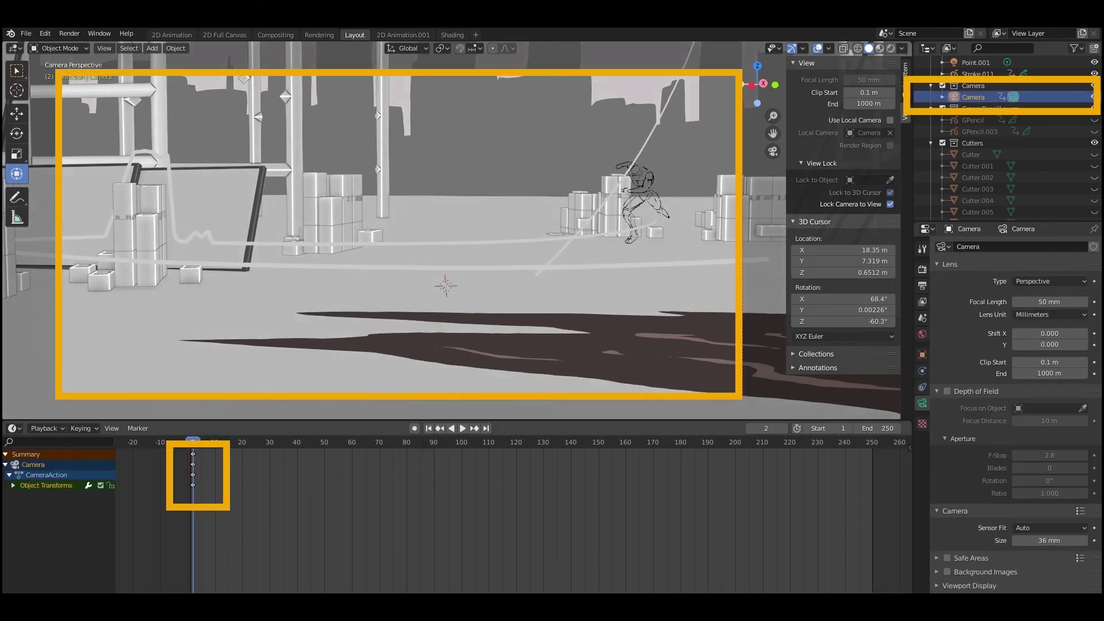
Step: Shift the camera at frame 60 to bring the leaping character into frame, keyframe it there, and play back the move
key(space)
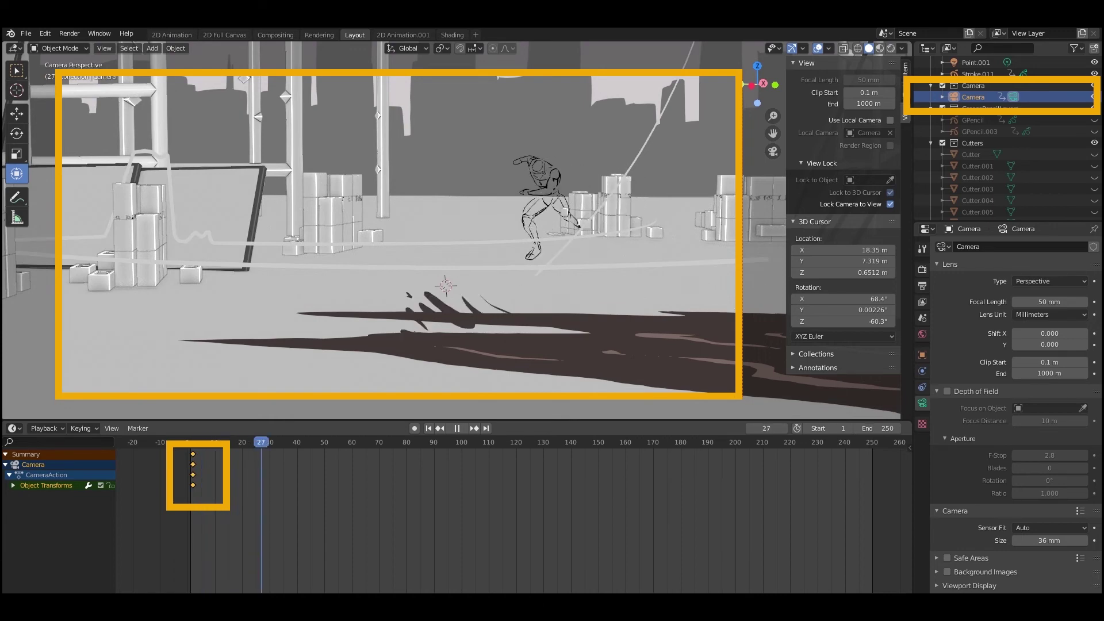
key(space)
shift+middle_drag(426, 276, 663, 314)
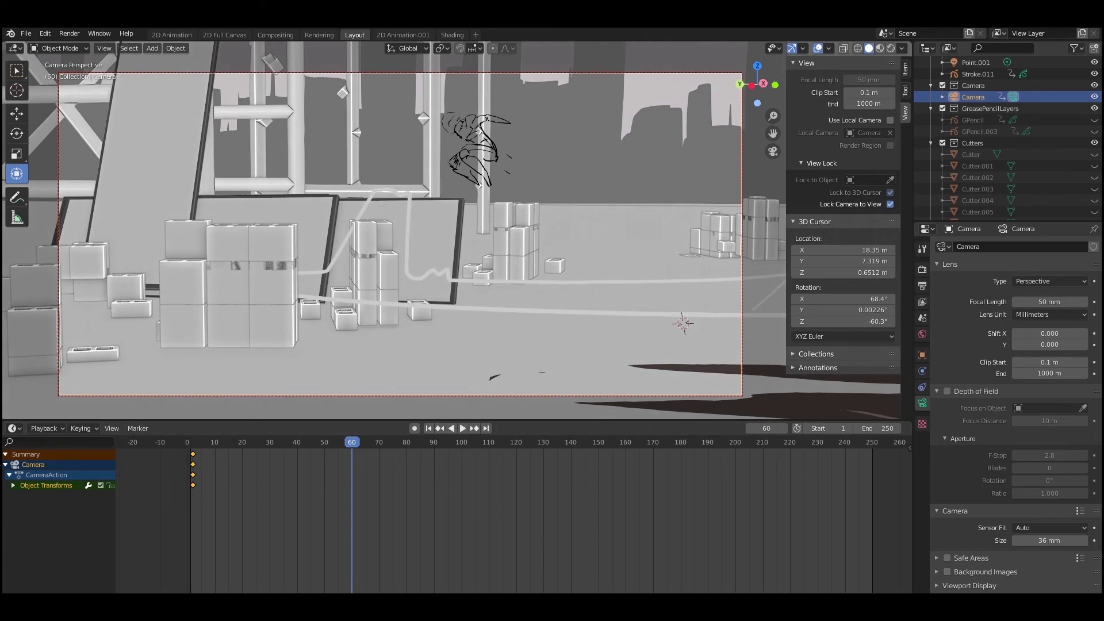
key(i)
click(394, 352)
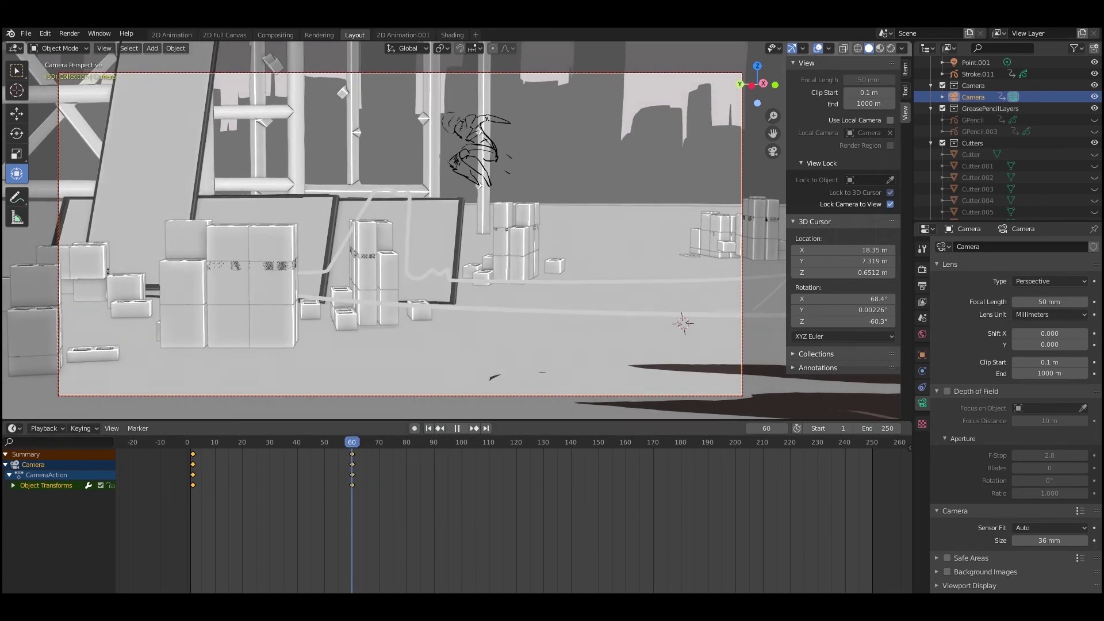
key(space)
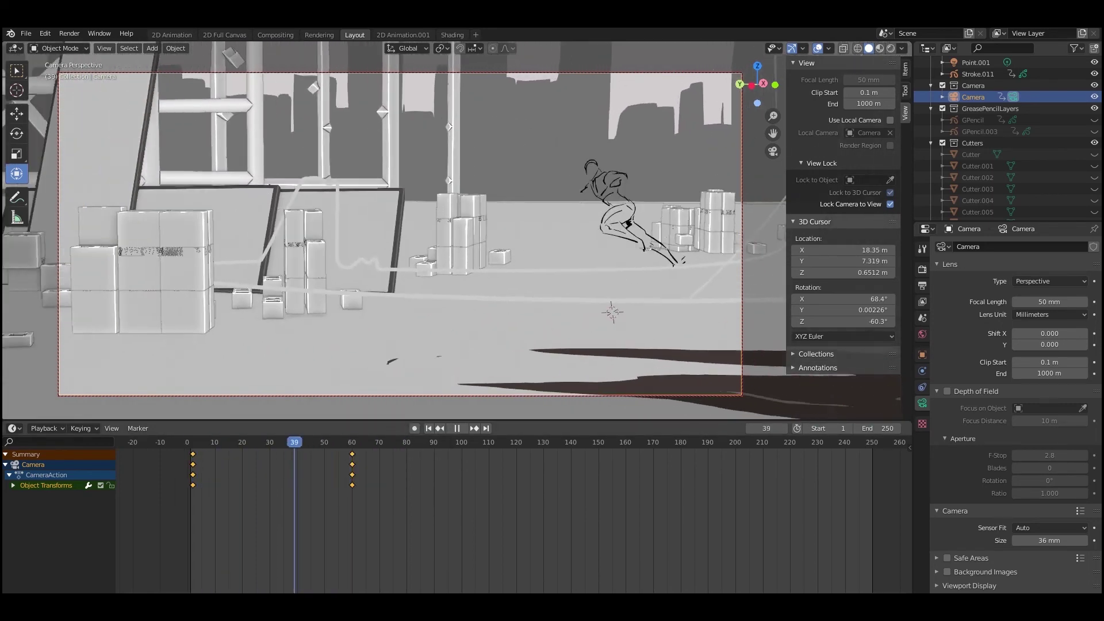
key(space)
Step: Reframe the camera at frame 2 to centre the character, replace its keyframe using LocRotScale, and play back the result
drag(355, 442, 193, 442)
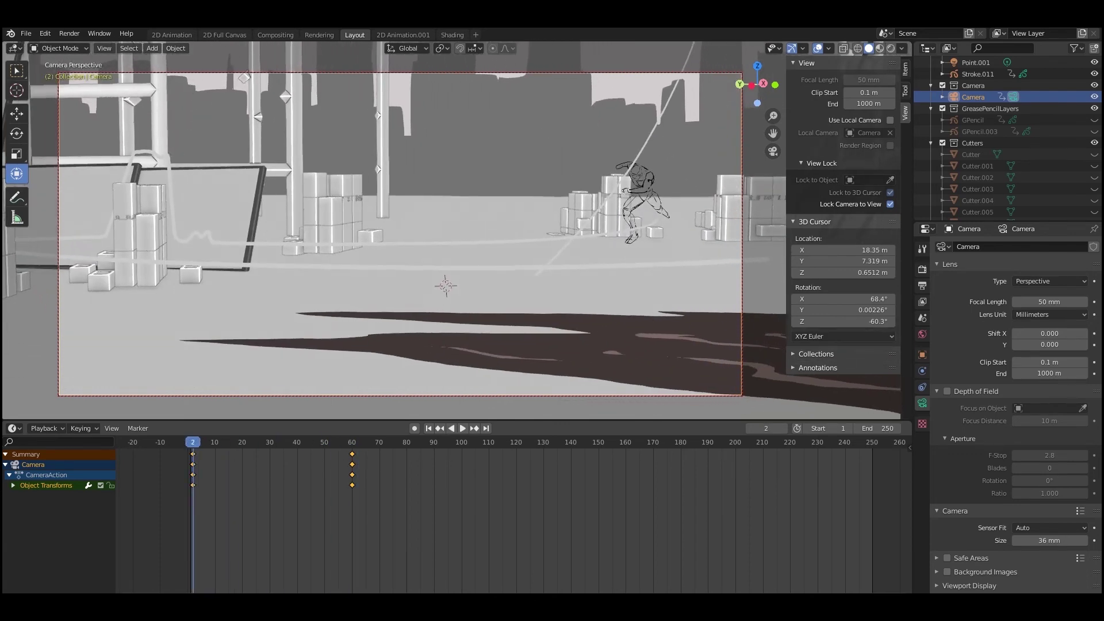
middle_drag(402, 247, 339, 259)
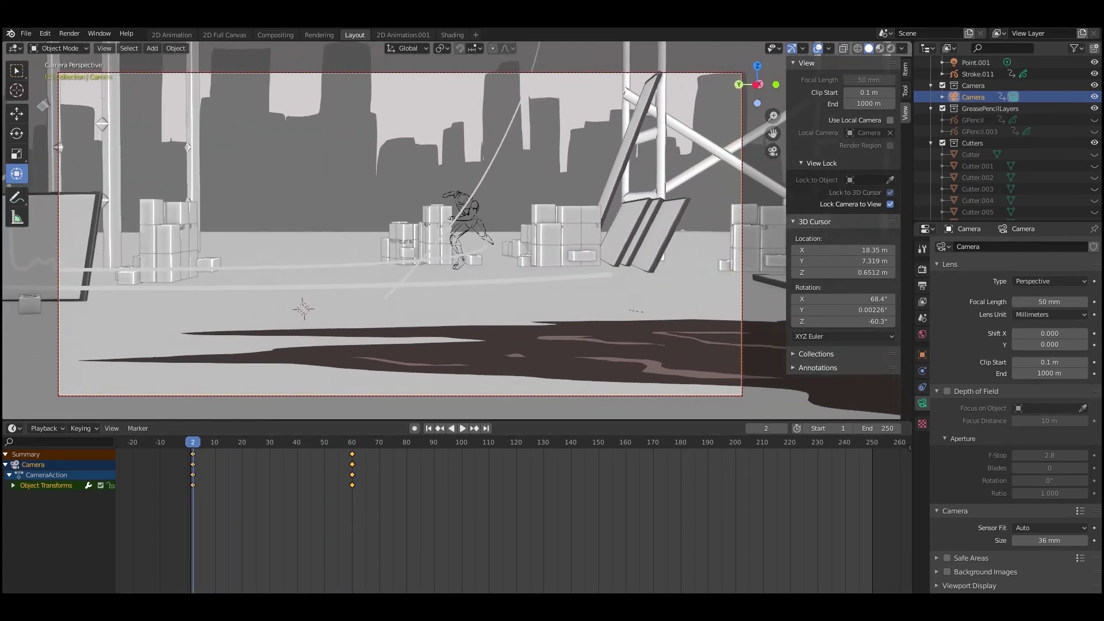
key(i)
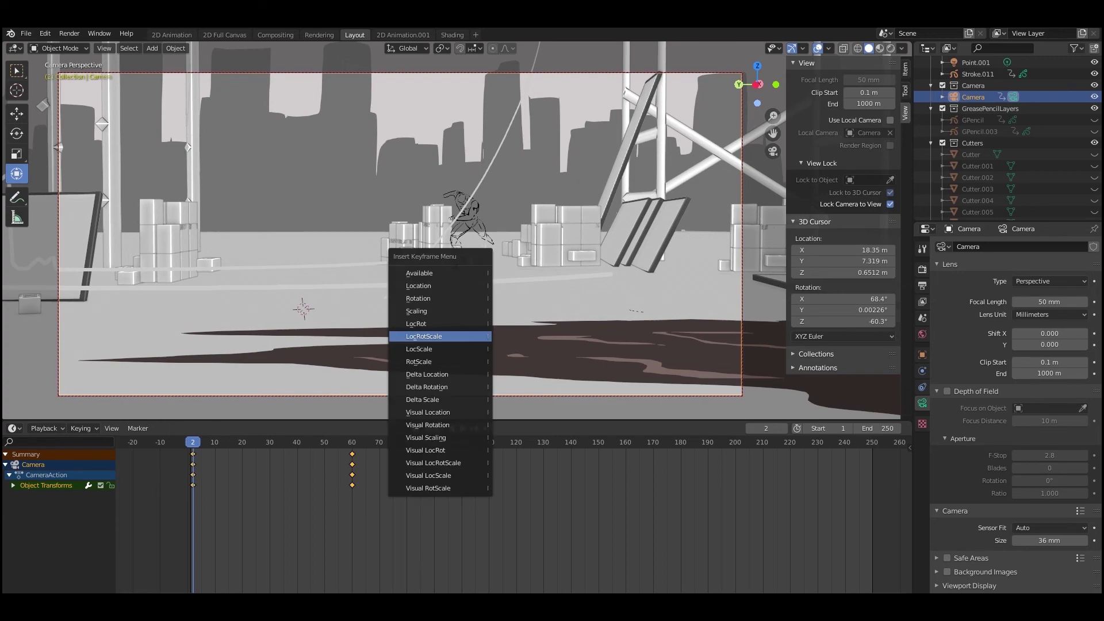
click(469, 335)
key(space)
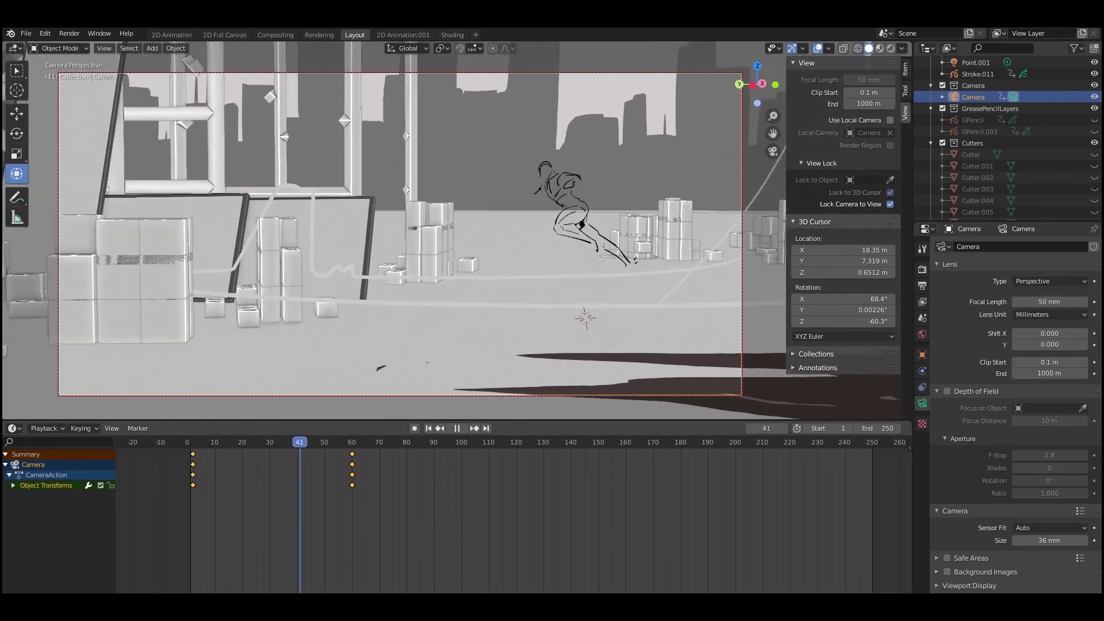
key(space)
Step: Set the camera's Sensor Fit to Horizontal and its sensor width to 24 mm
drag(379, 442, 223, 442)
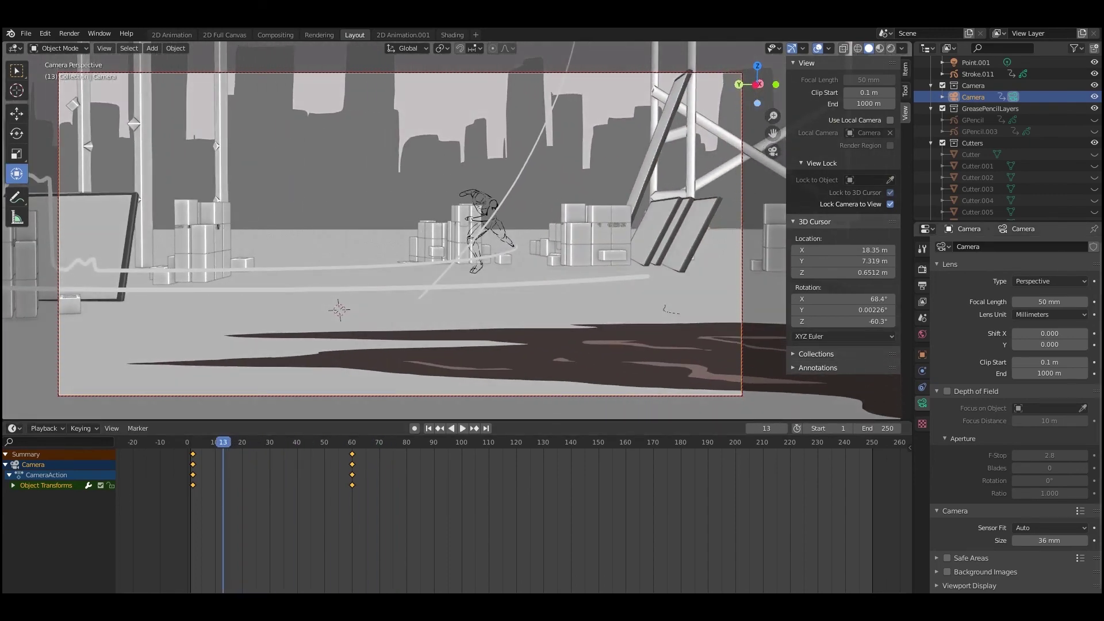
scroll(1012, 402, down, 1)
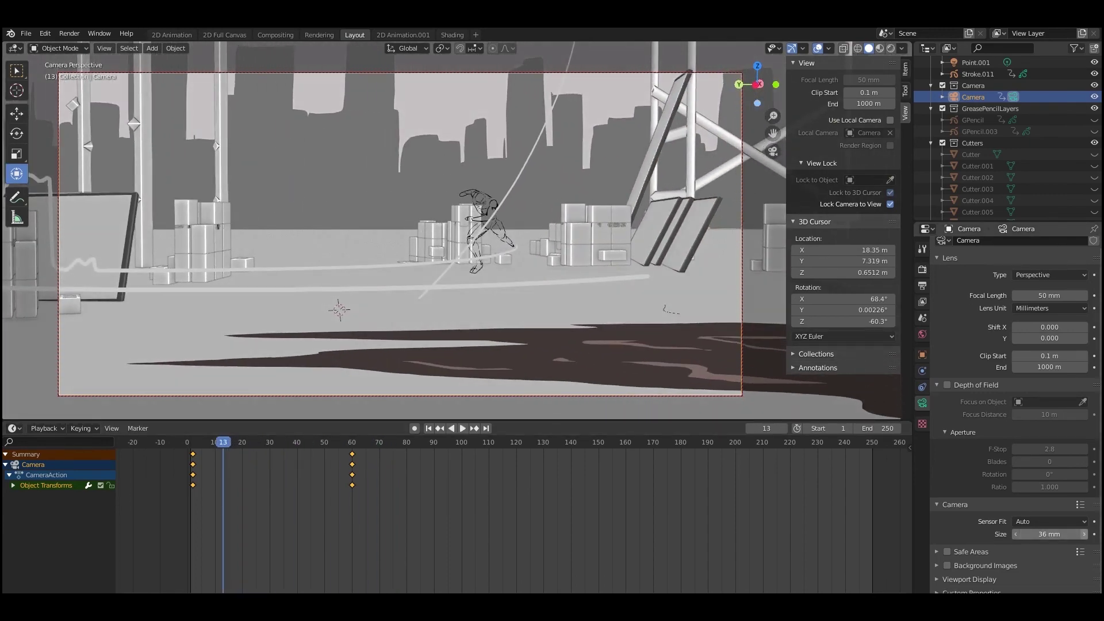
click(1050, 522)
click(1050, 548)
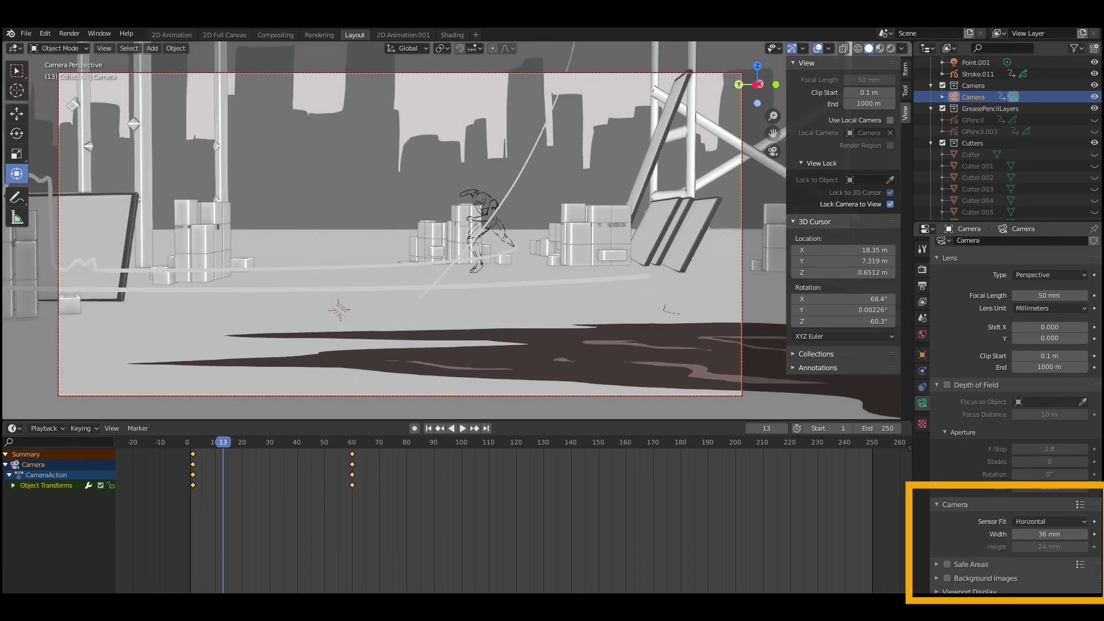
click(1050, 534)
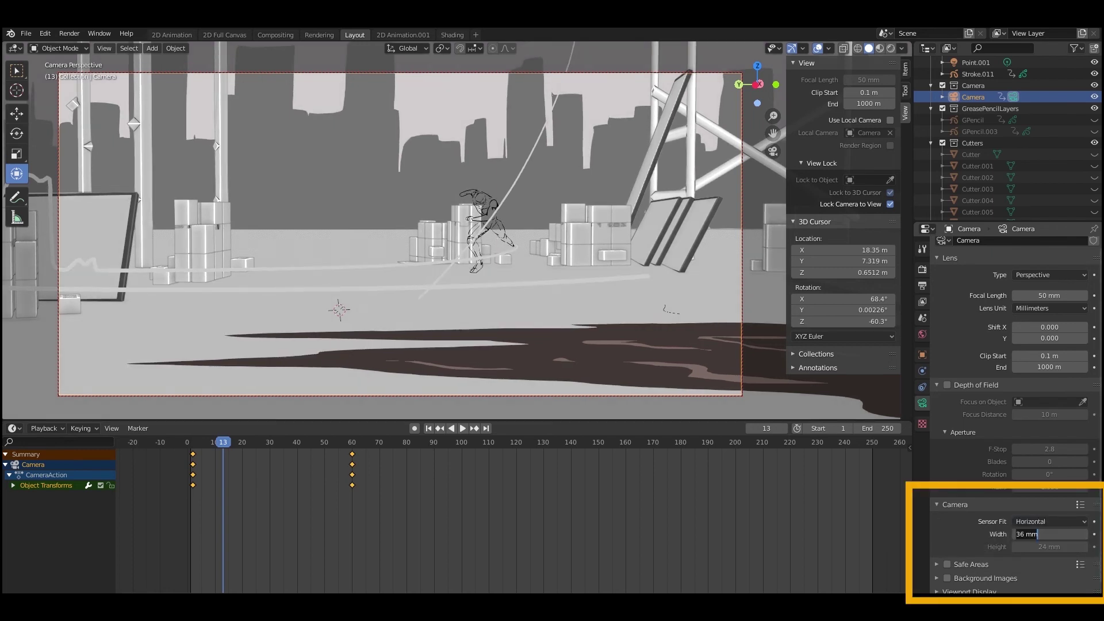
text(24)
key(Return)
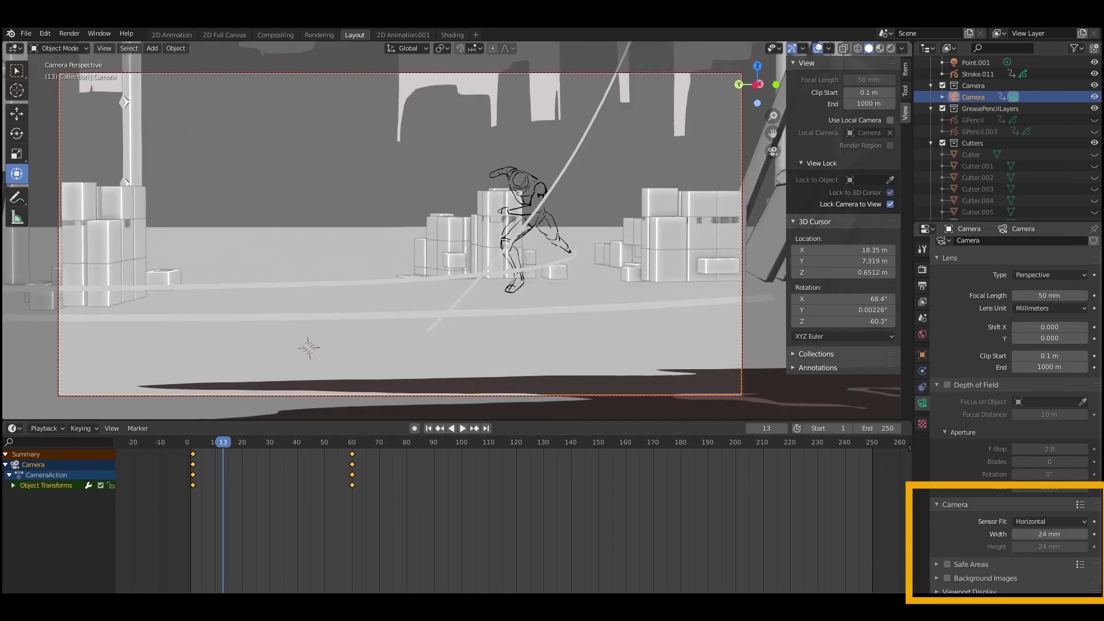
Step: Try a 25 mm focal length with the camera moved closer, and preview the animation up to frame 34
drag(1049, 296, 1026, 296)
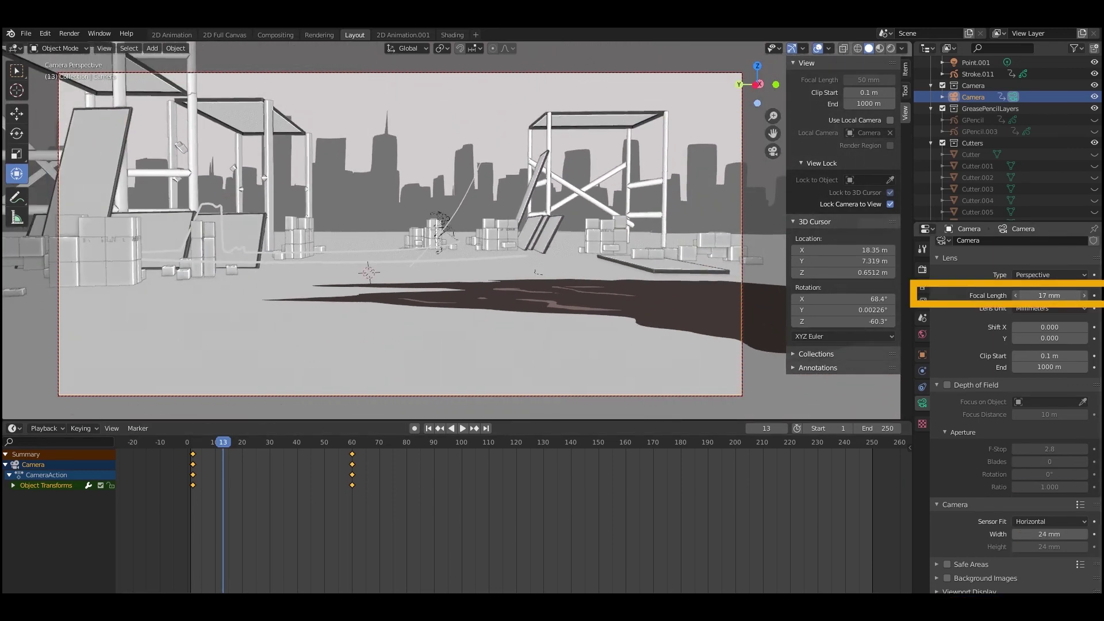
mouse_move(1049, 296)
mouse_down()
mouse_move(1096, 296)
mouse_move(1044, 295)
mouse_up()
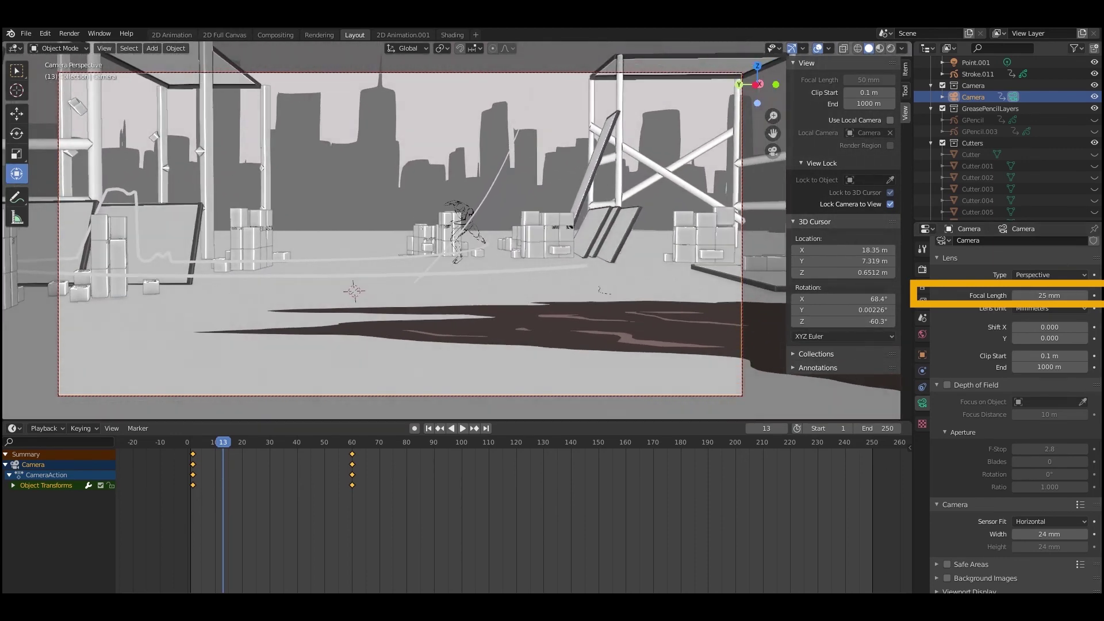
scroll(401, 234, up, 5)
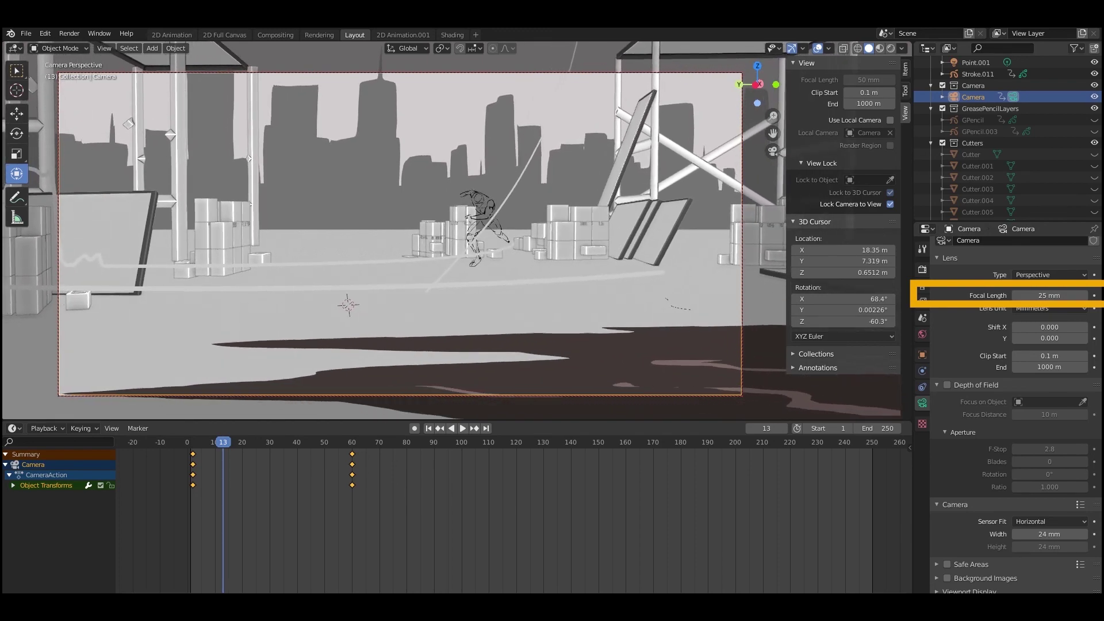
key(space)
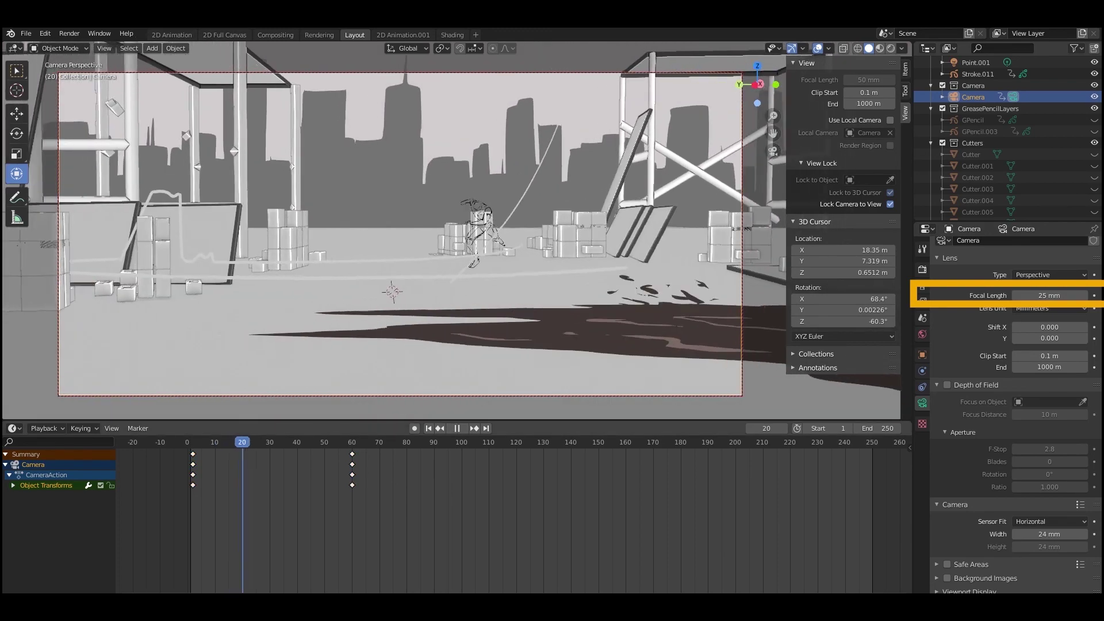
drag(360, 443, 281, 442)
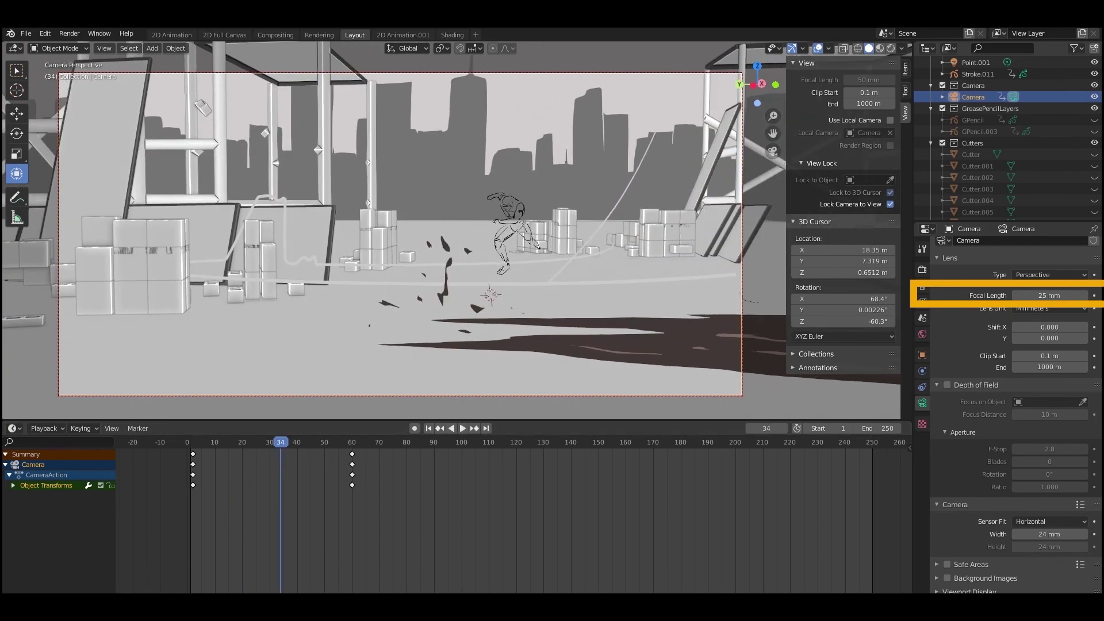
Step: Try a 66 mm focal length, shift the camera to frame the frame 34 pose, and preview the animation
drag(1049, 295, 1096, 295)
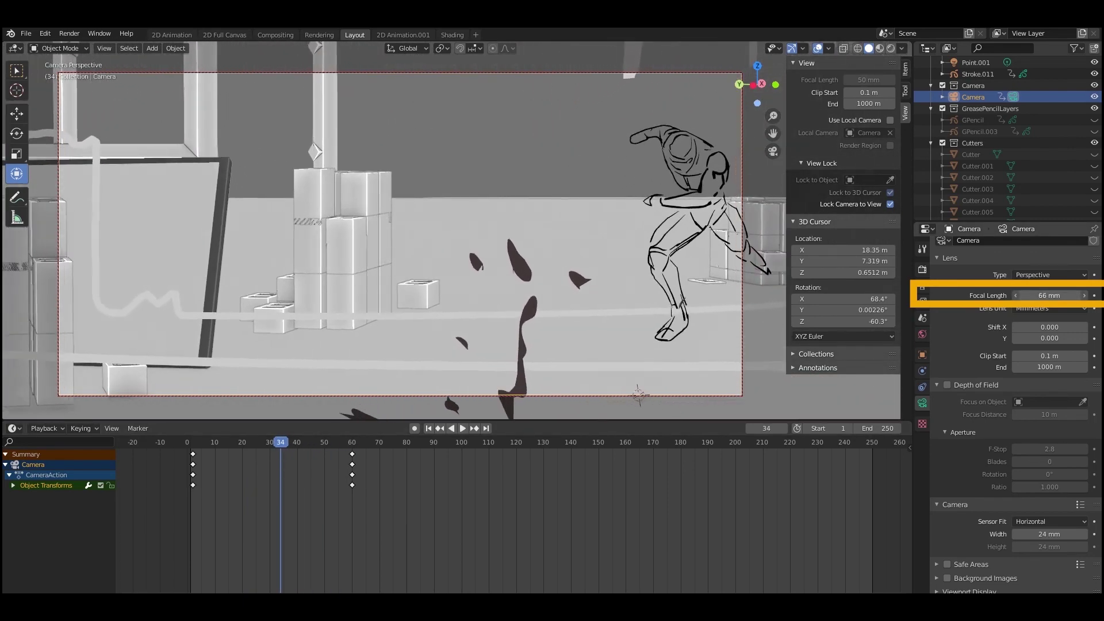
shift+middle_drag(517, 242, 418, 218)
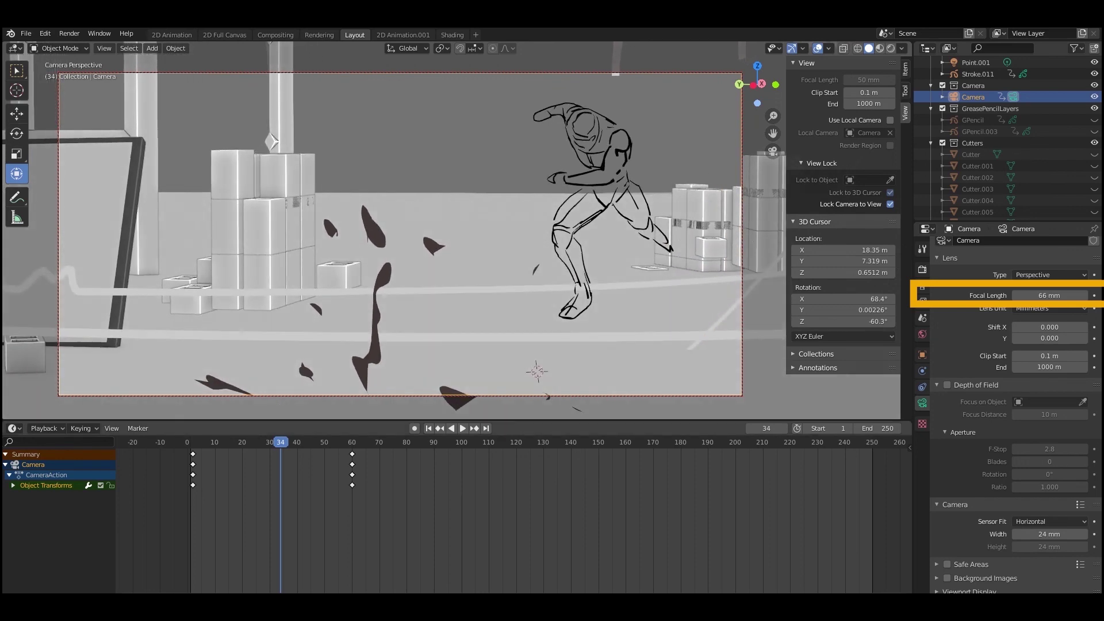
drag(281, 443, 203, 442)
key(space)
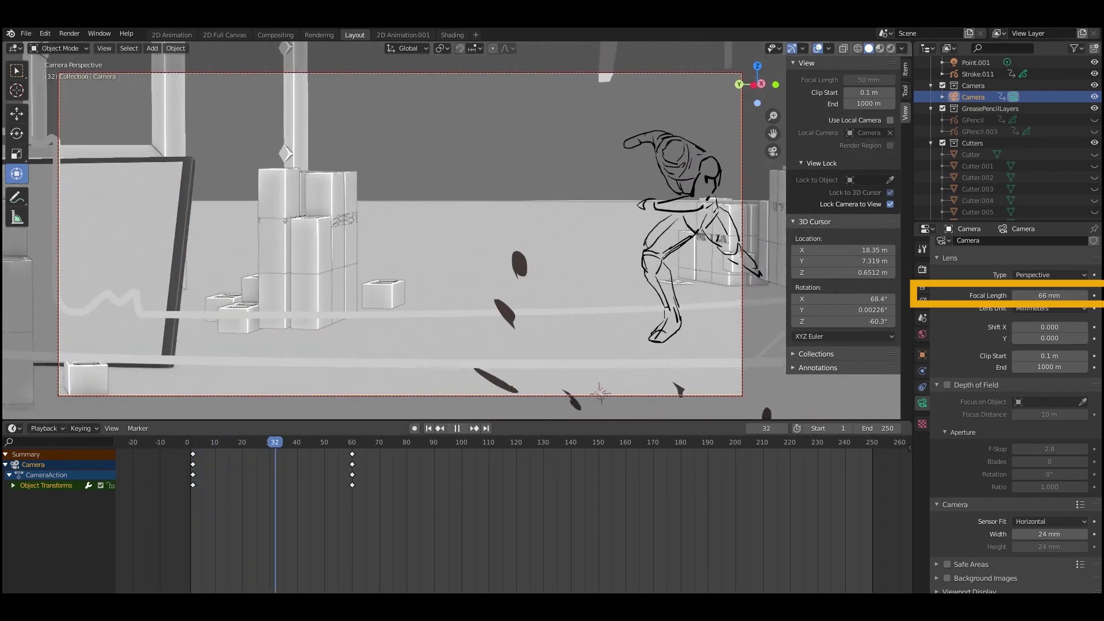
key(space)
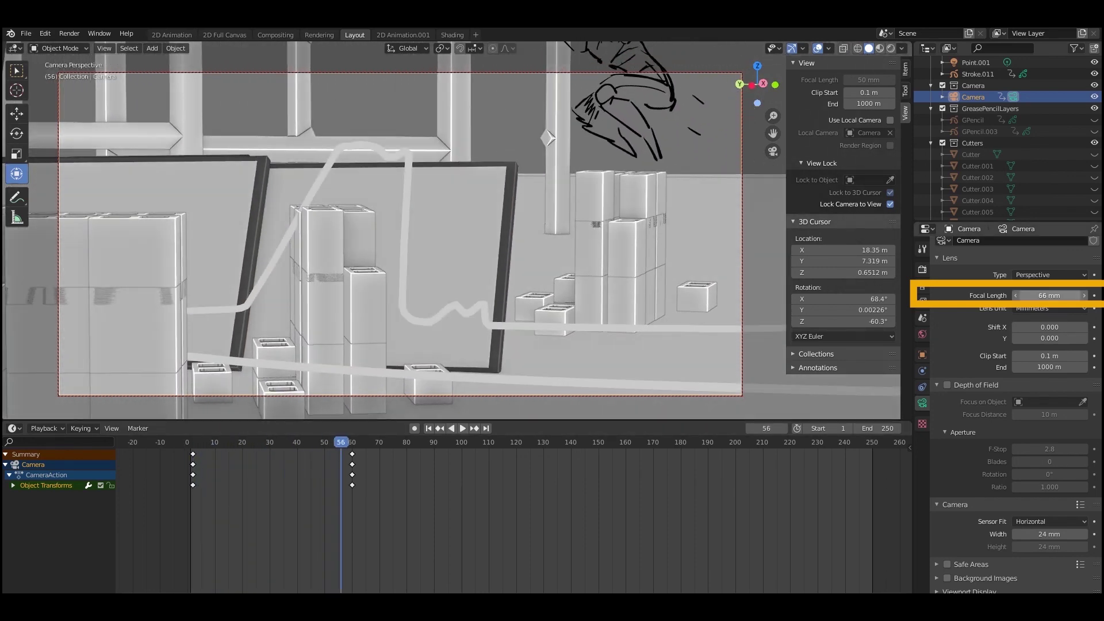
Step: Set the focal length to 163 mm, aim the camera at the character at frame 56, and preview the shot
drag(1050, 295, 1097, 296)
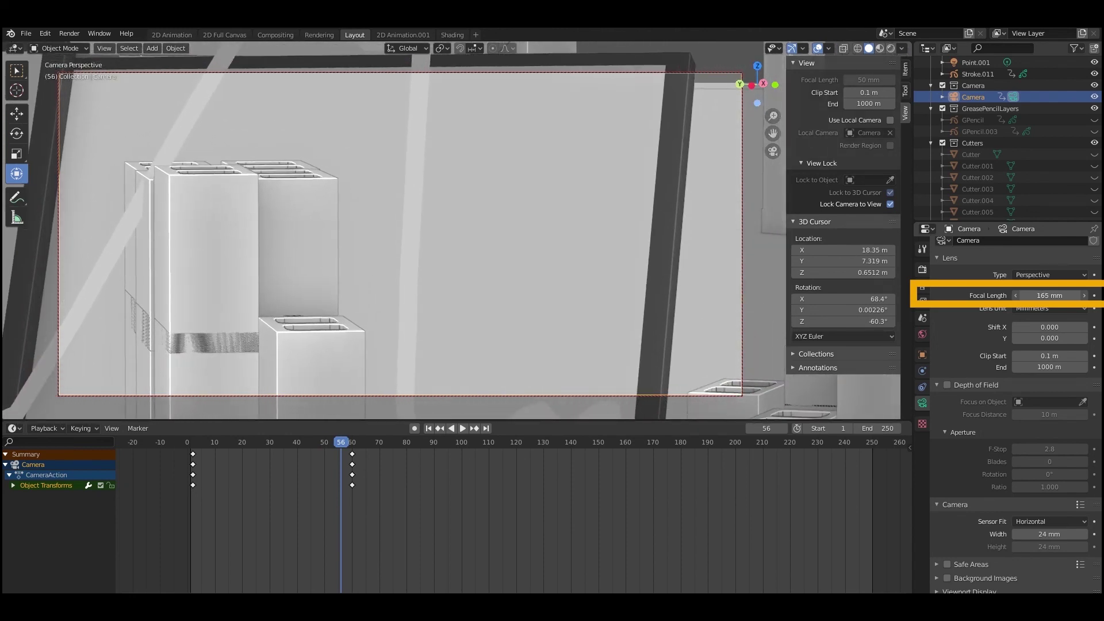
middle_drag(419, 224, 396, 237)
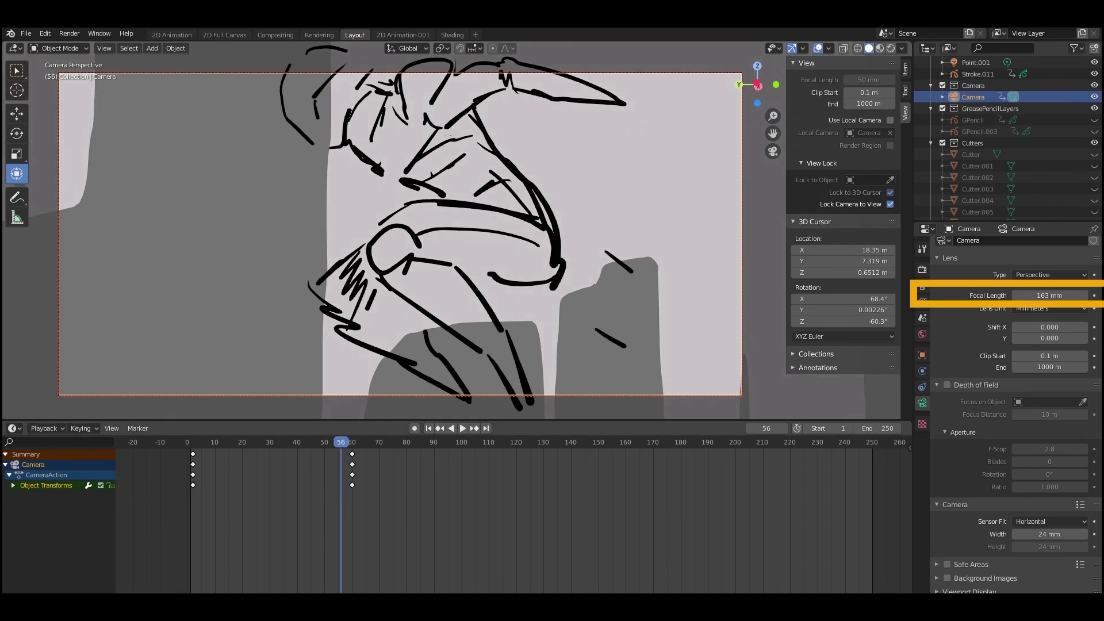
drag(341, 442, 242, 443)
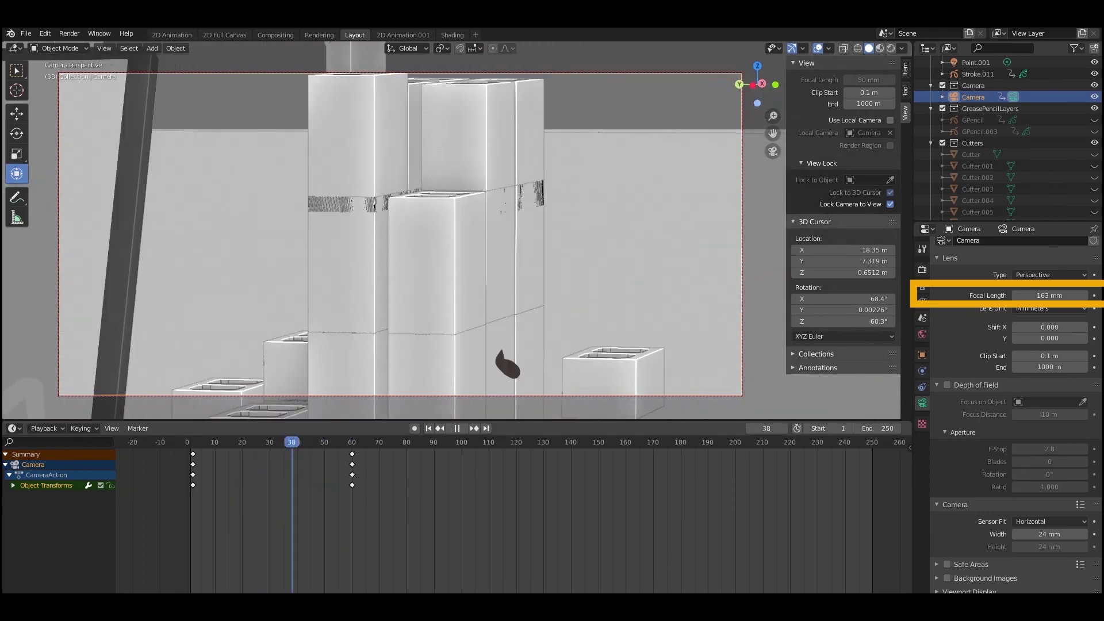
key(space)
scroll(400, 234, down, 7)
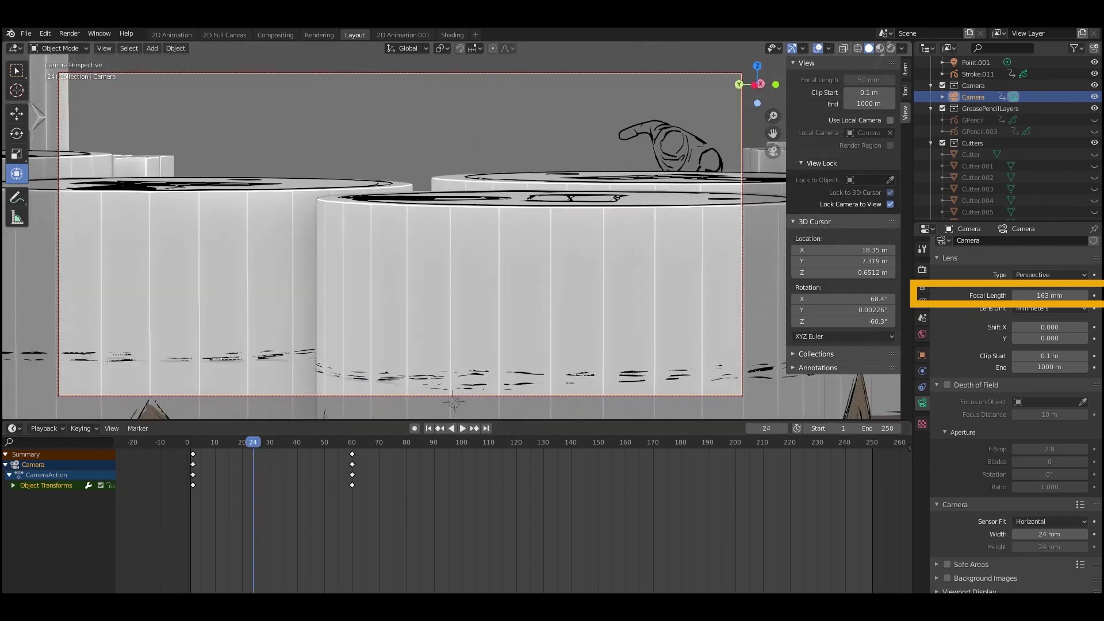